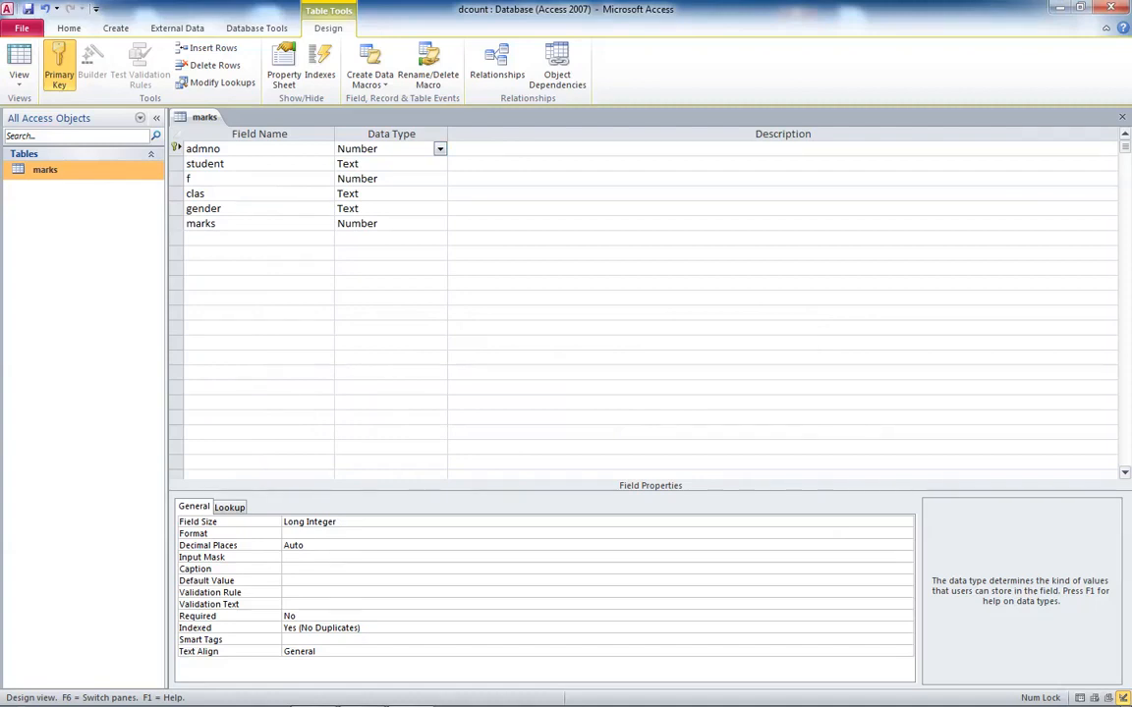
- Switch the marks table from Design view to Datasheet view, saving the design
left_click(358, 224)
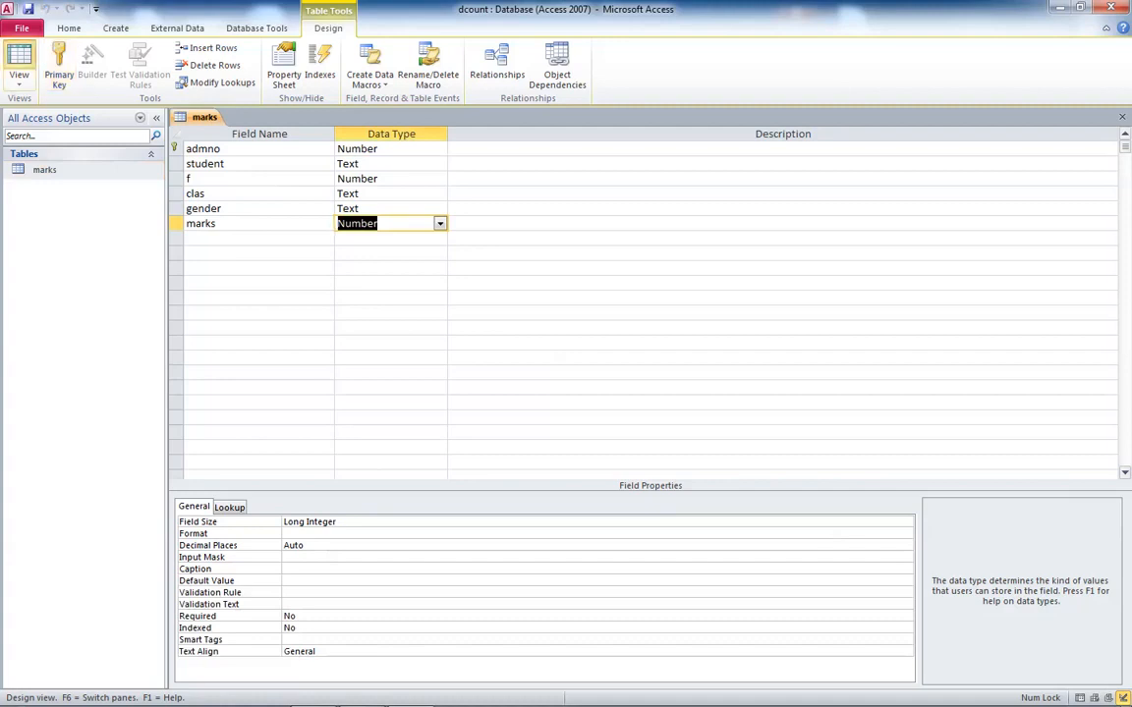
left_click(19, 57)
key("Return")
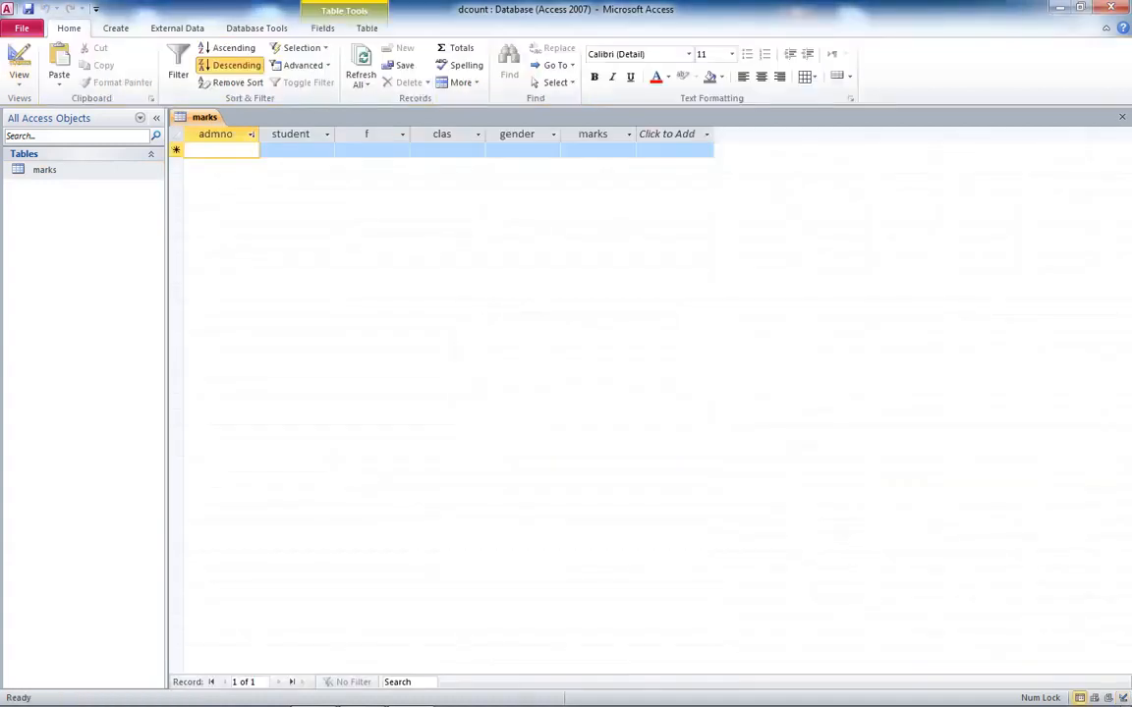
- Switch to the Excel sheet and copy the columns AdmNo through GENDER
left_click(361, 690)
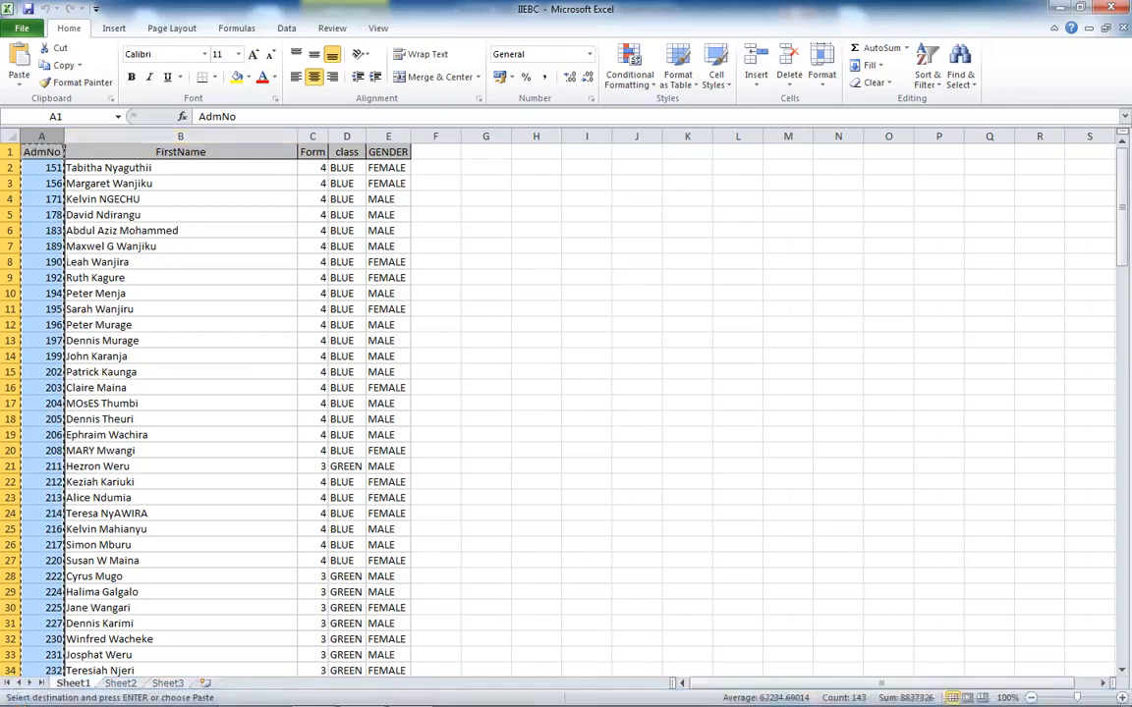
key("shift+Right")
key("shift+Right")
key("shift+Right")
key("shift+Right")
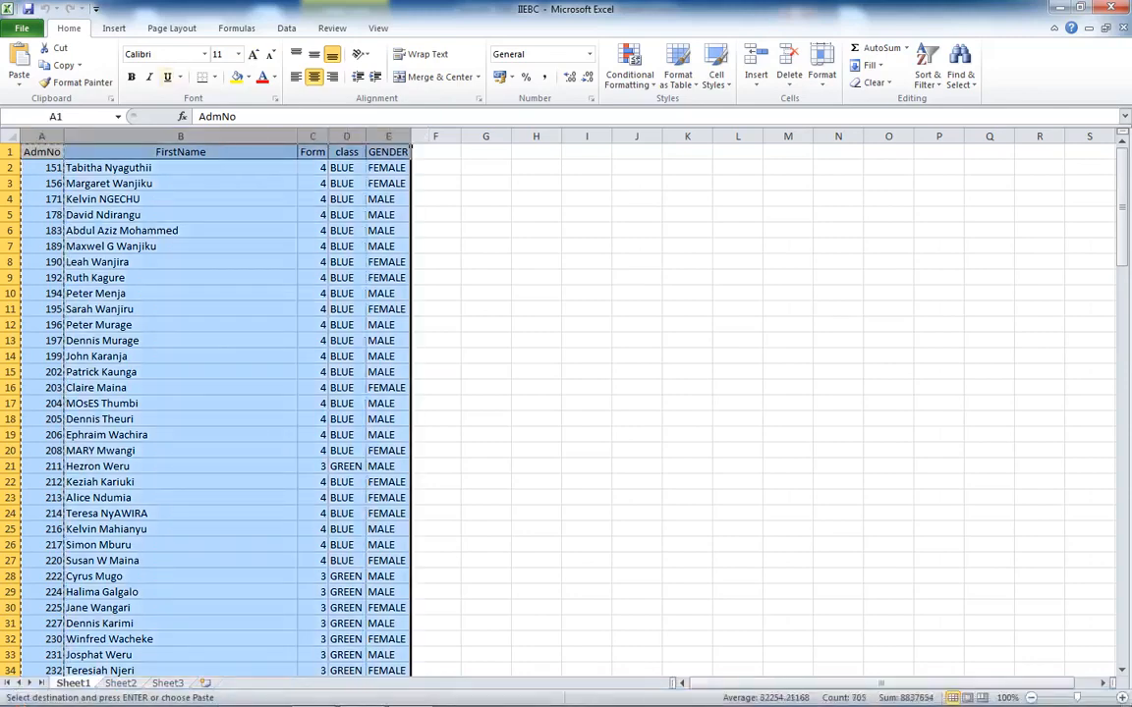
key("ctrl+c")
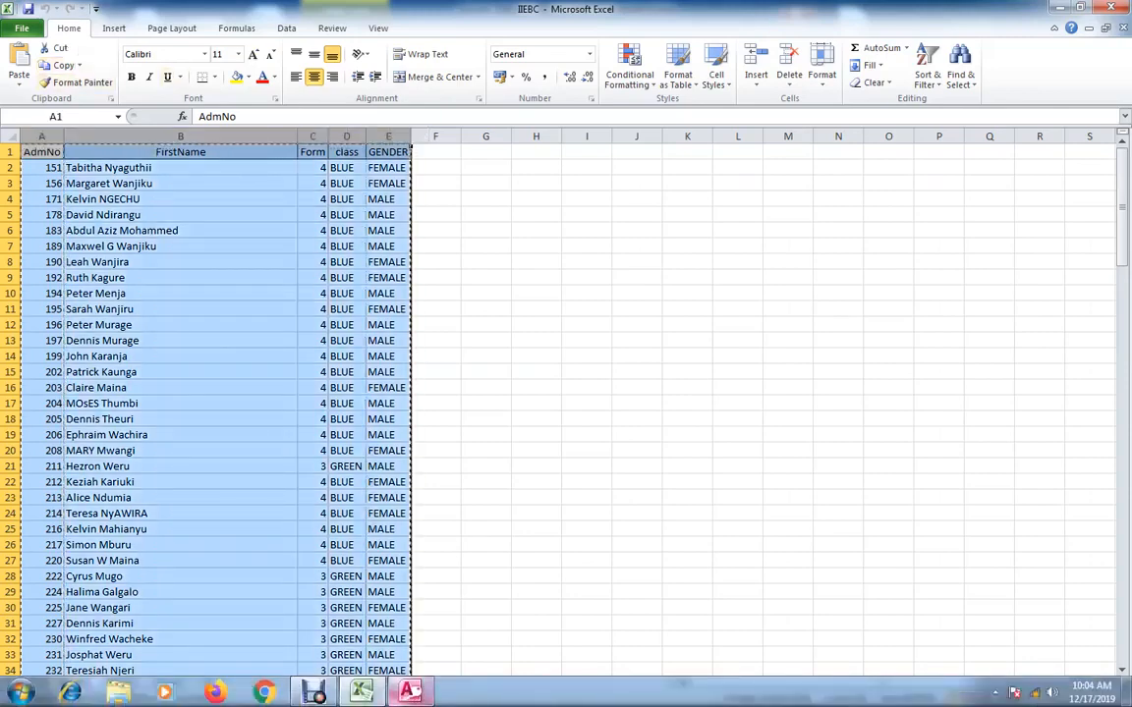
left_click(410, 693)
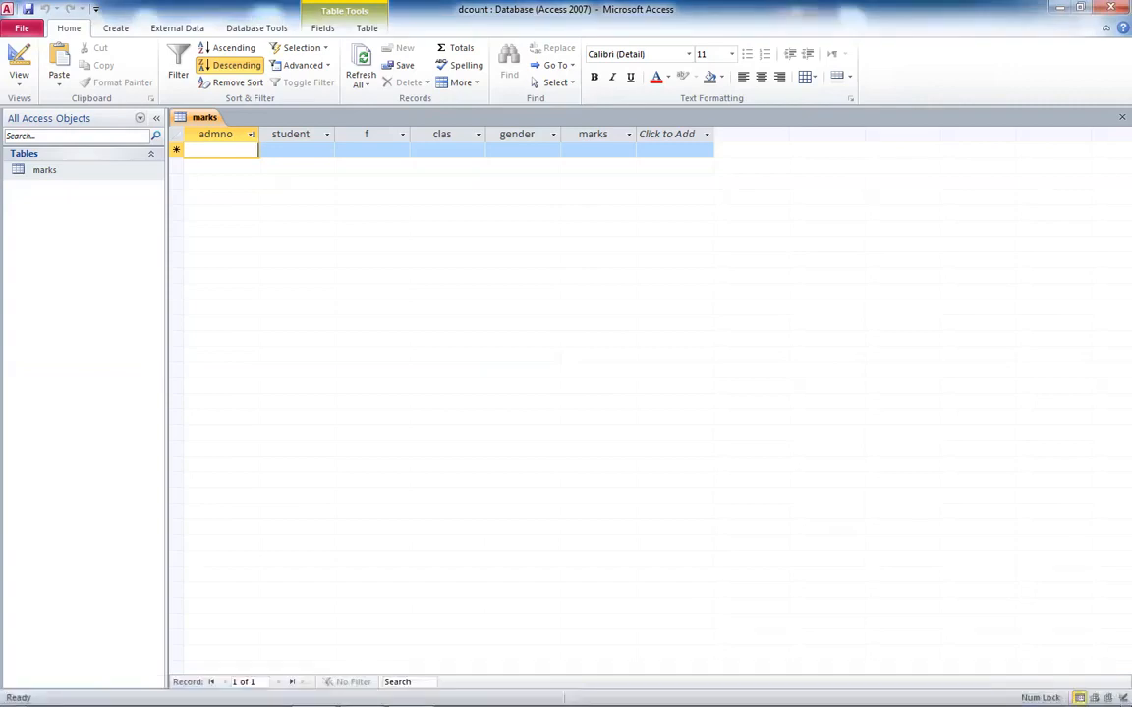
key("shift+Right")
key("shift+Right")
key("shift+Right")
key("shift+Right")
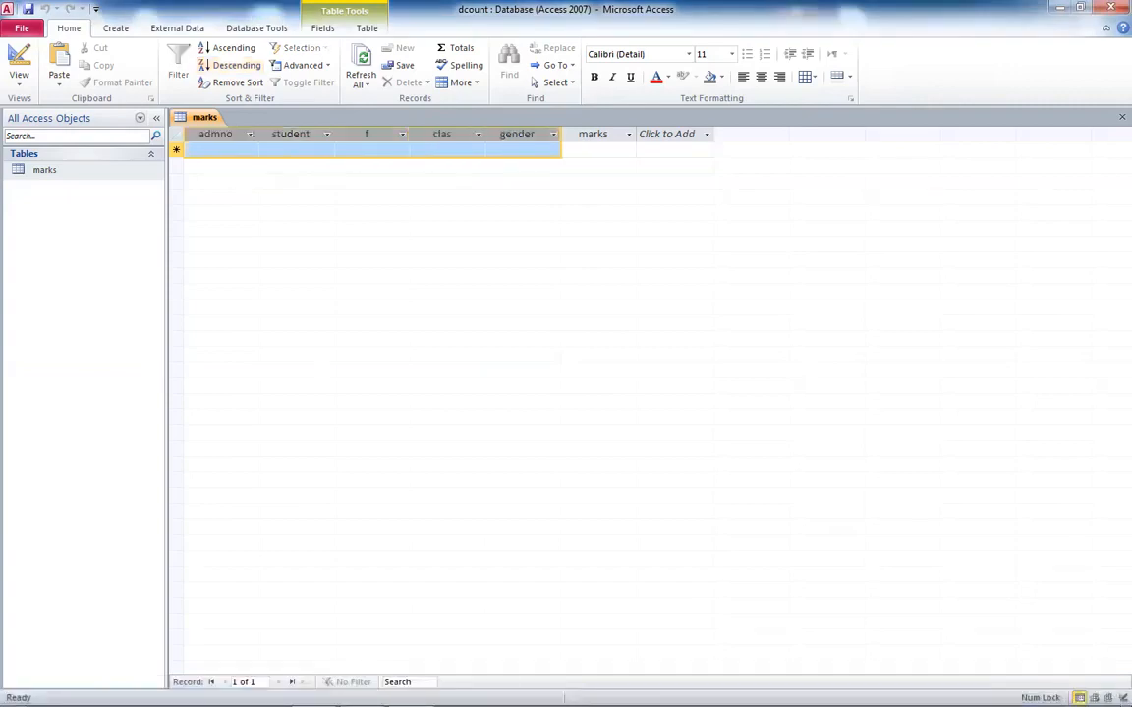
key("ctrl+v")
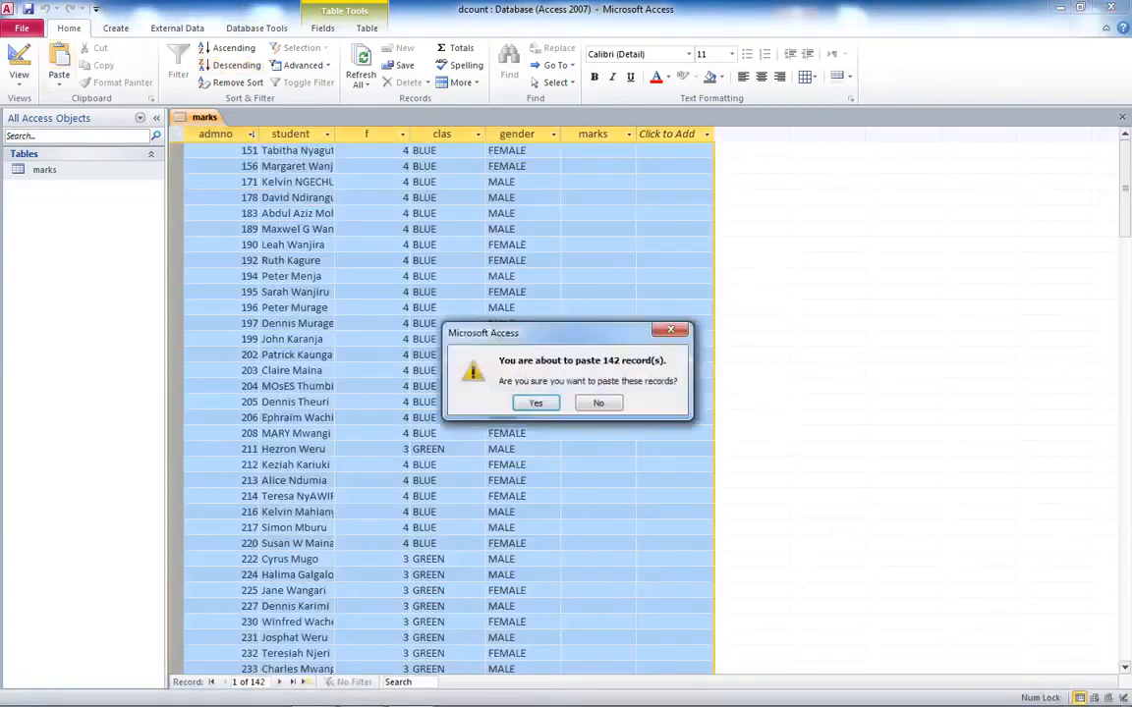
left_click(598, 403)
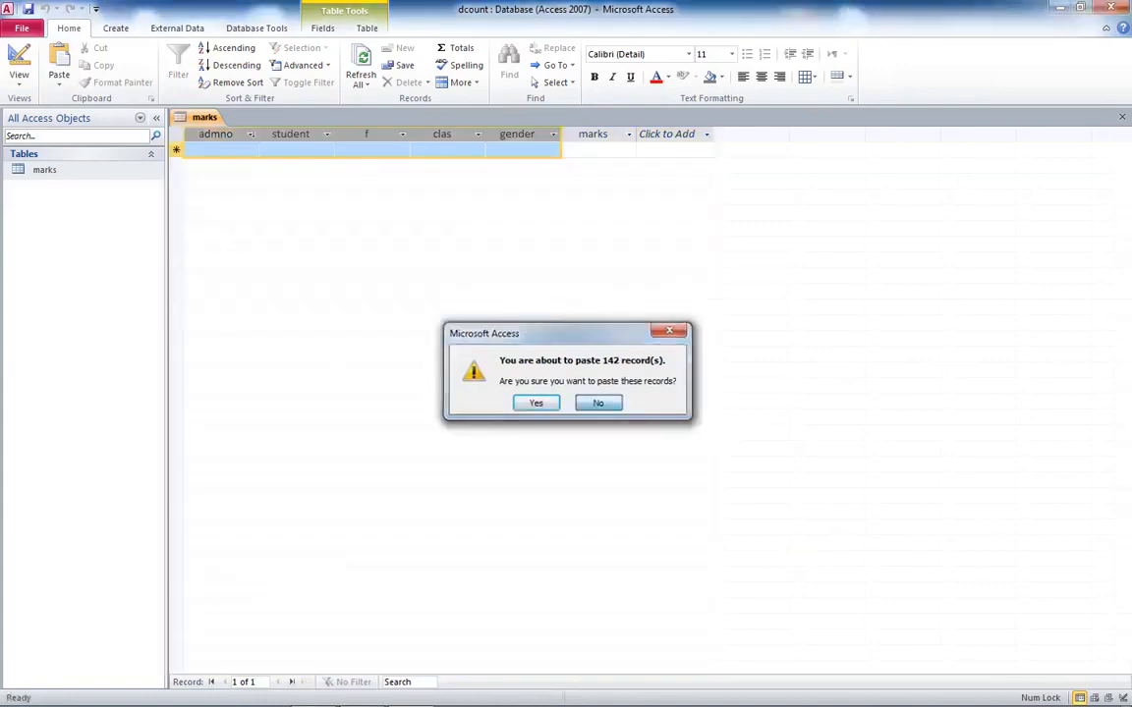
- Back in the spreadsheet, copy rows 1 to 39 holding the student records
left_click(362, 692)
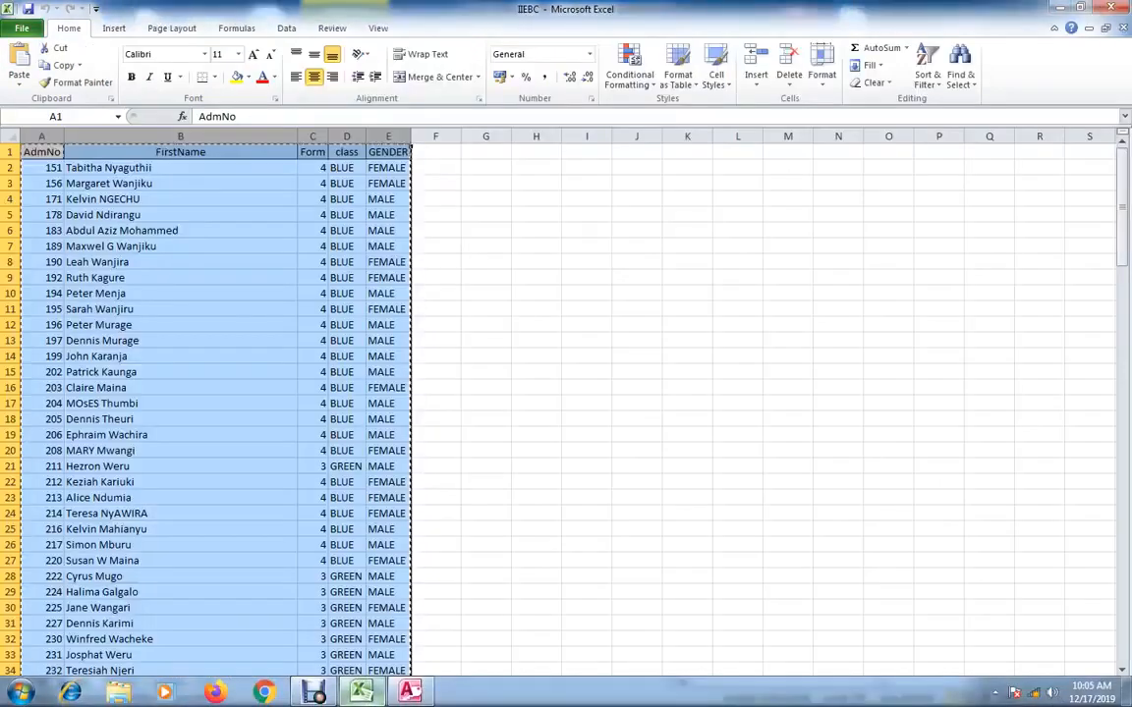
left_click(435, 324)
left_click(42, 153)
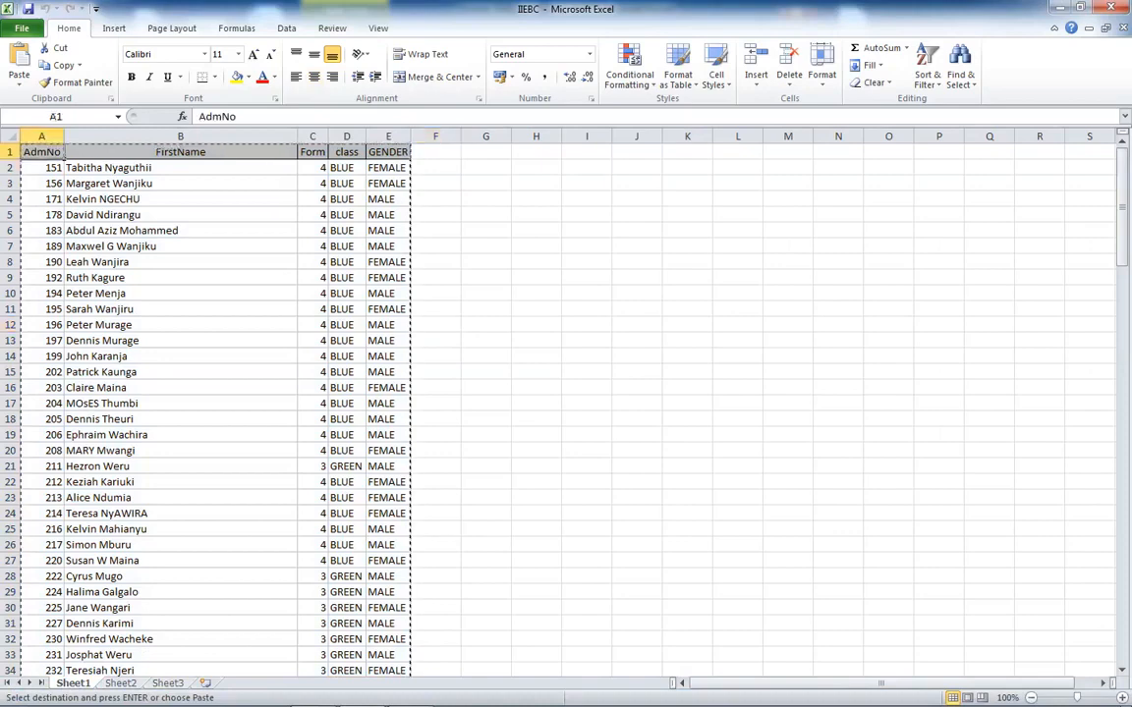
left_click_drag(10, 152, 10, 639)
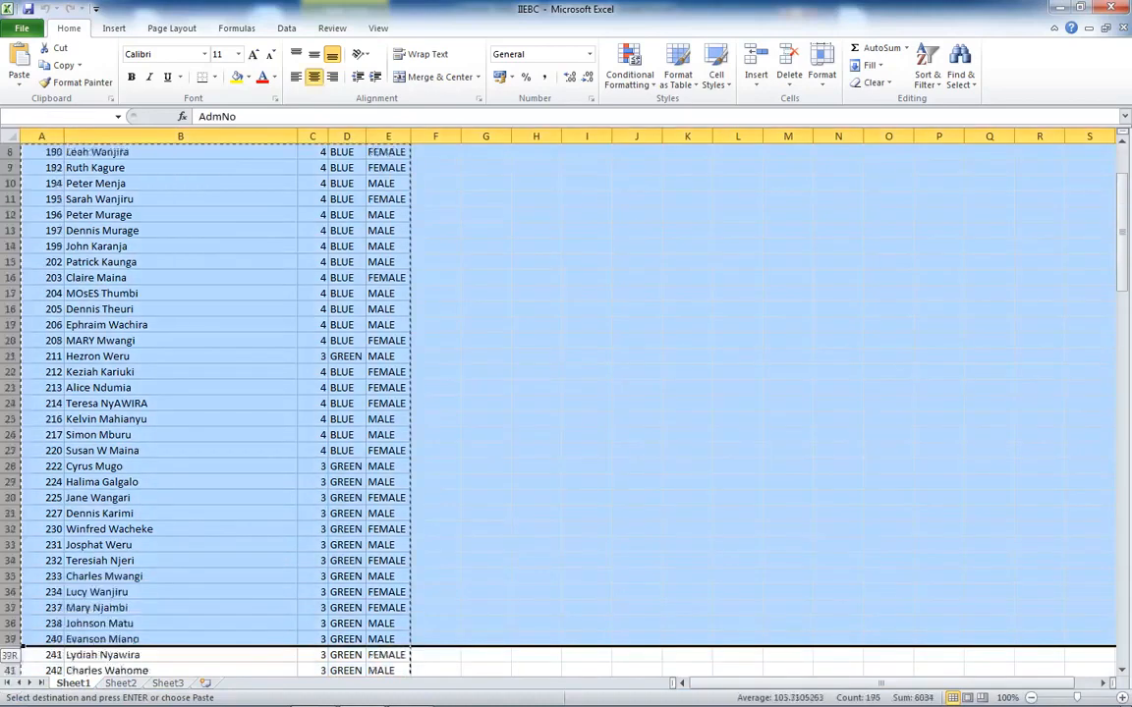
left_click(63, 66)
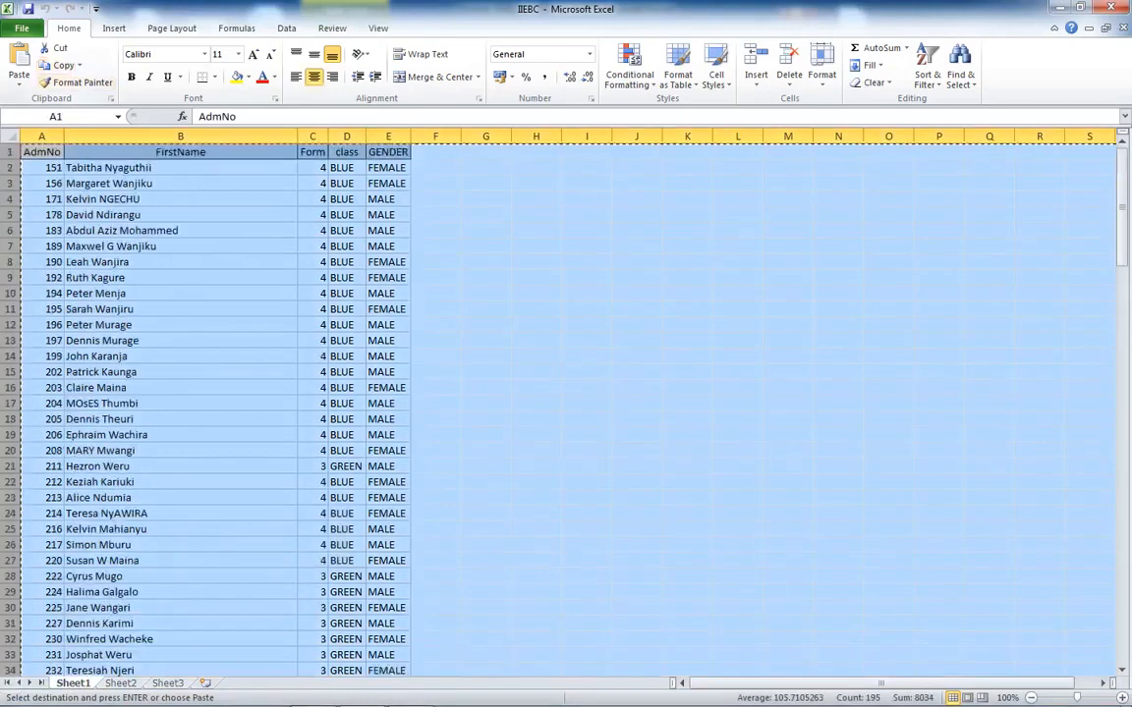
- Paste the copied rows into the admno to gender fields of the marks table, confirming the paste
left_click(410, 692)
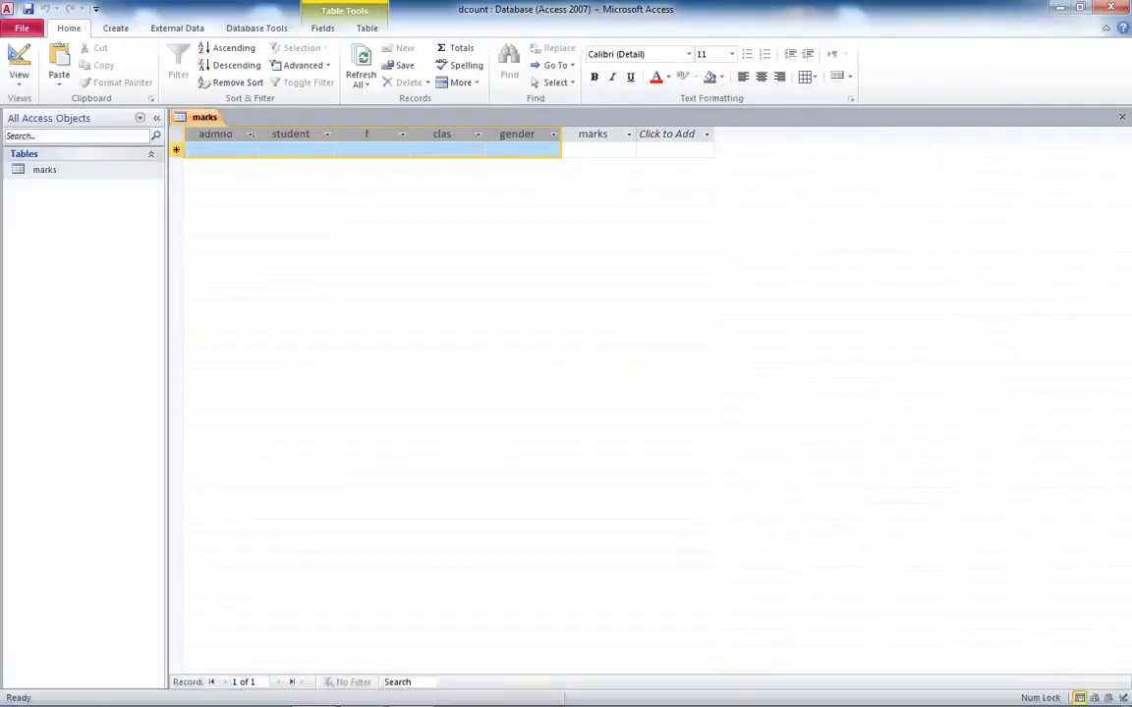
left_click_drag(219, 150, 518, 151)
left_click(59, 65)
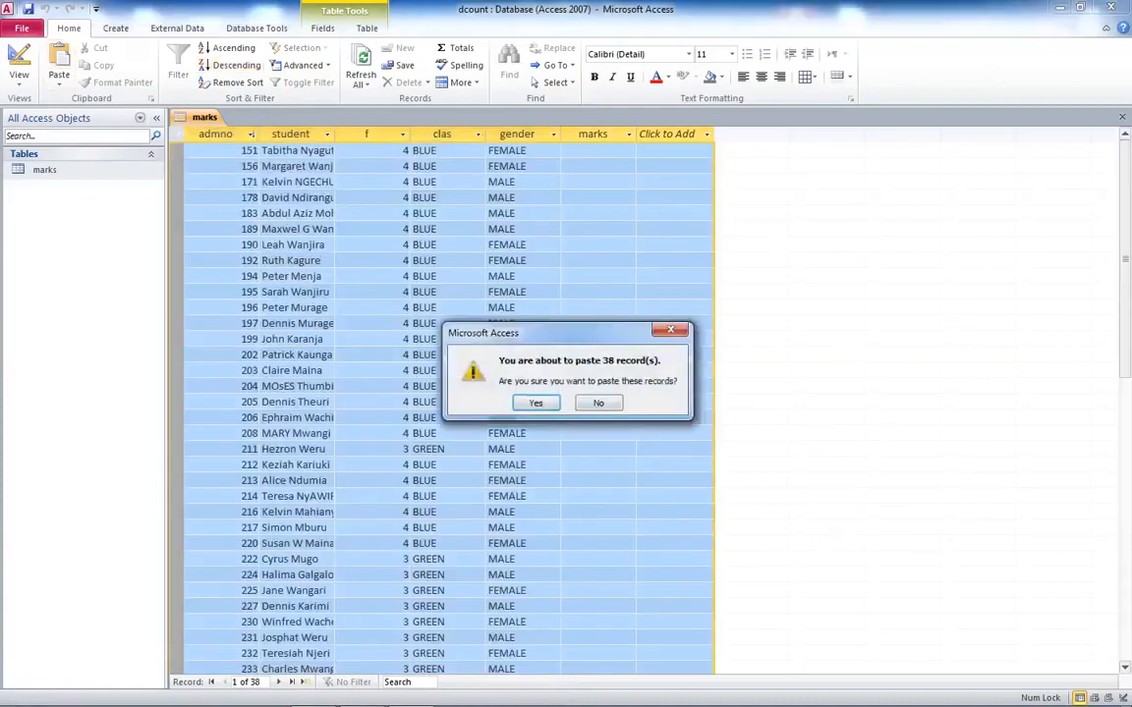
key("Return")
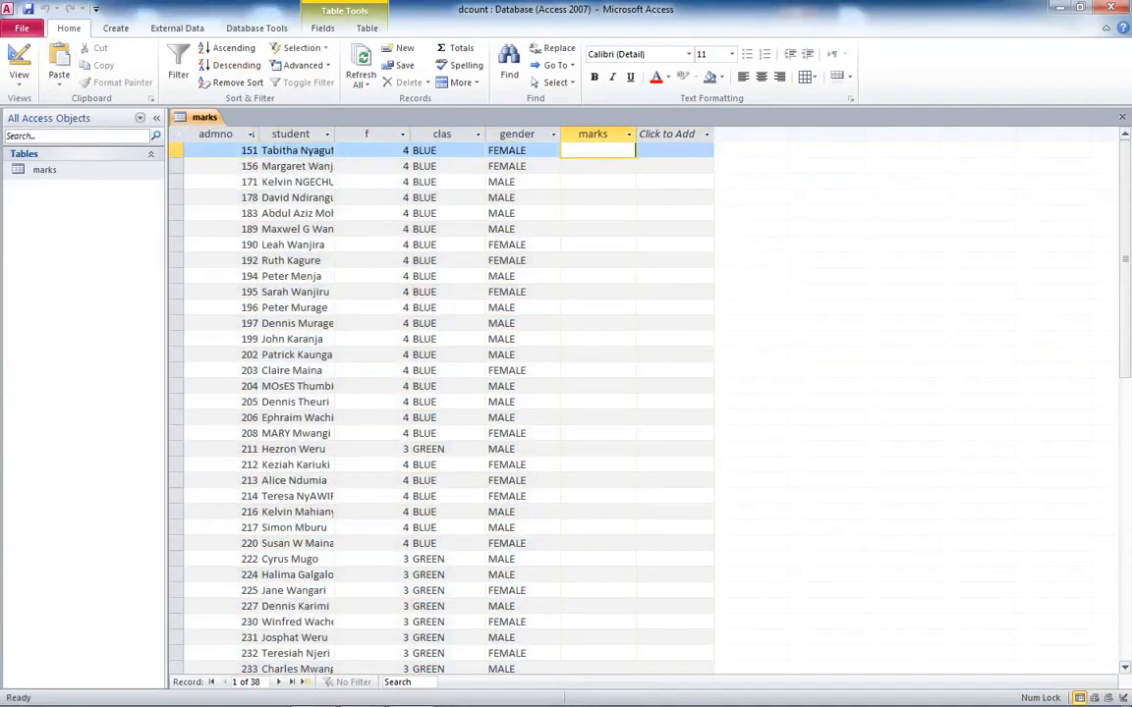
- Copy the spreadsheet's AdmNo column and paste it into the marks field, confirming the paste
left_click(361, 701)
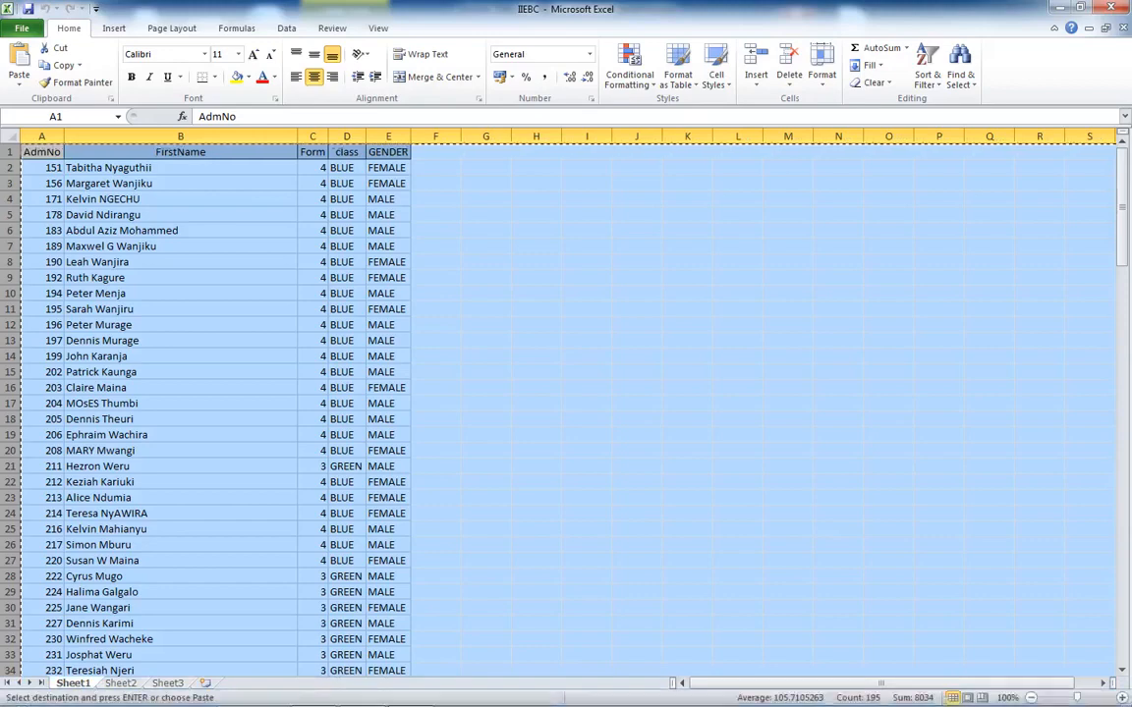
left_click(42, 136)
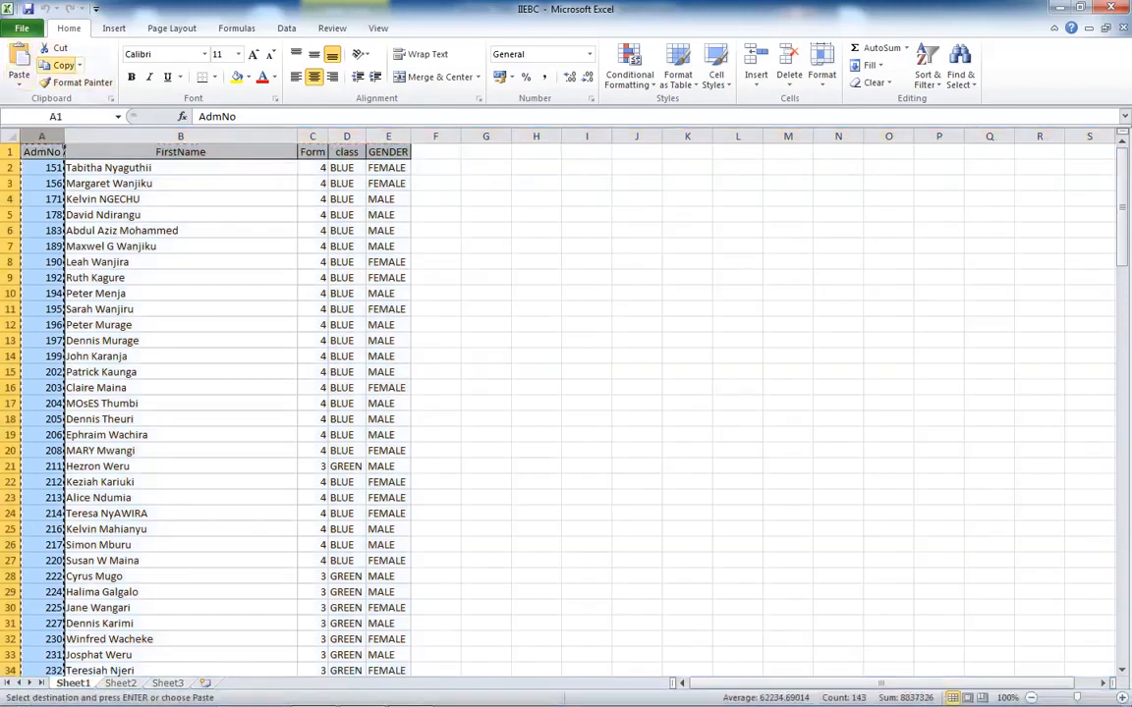
left_click(410, 693)
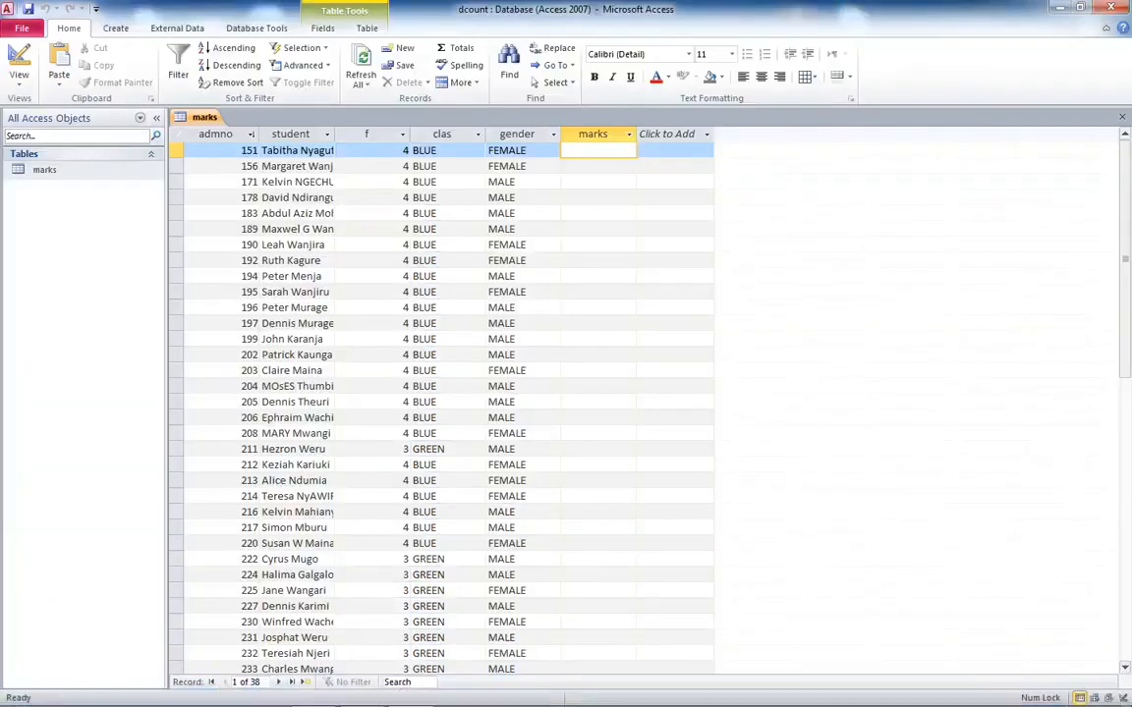
left_click(593, 134)
left_click(59, 69)
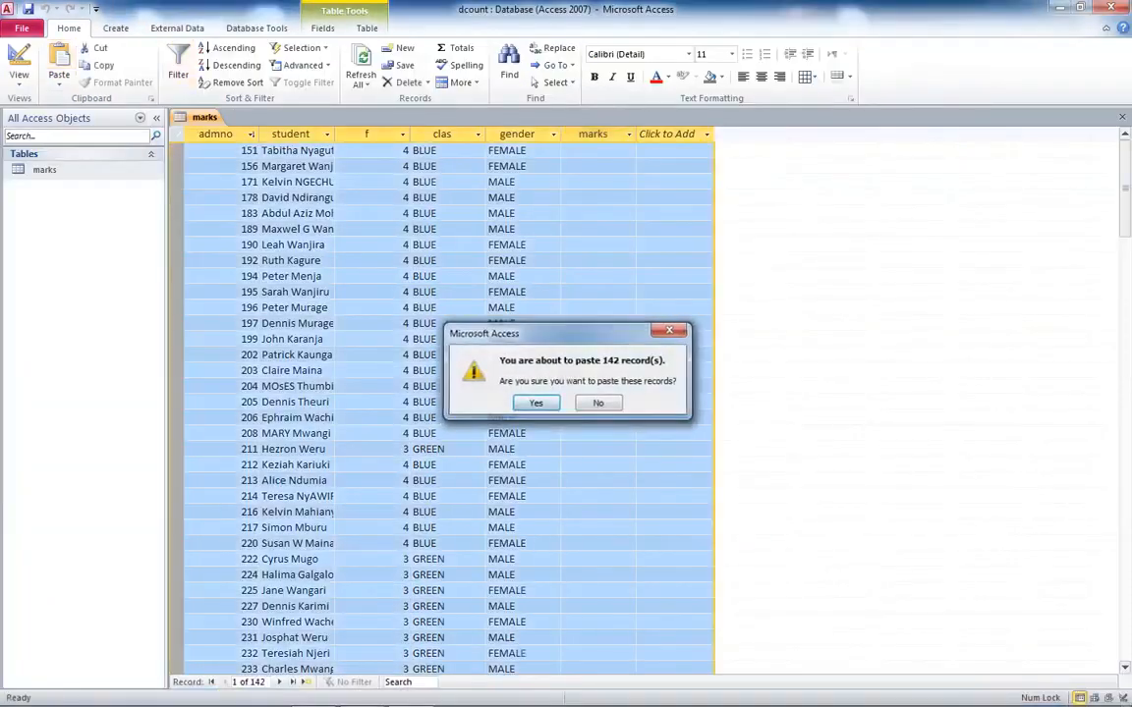
key("Return")
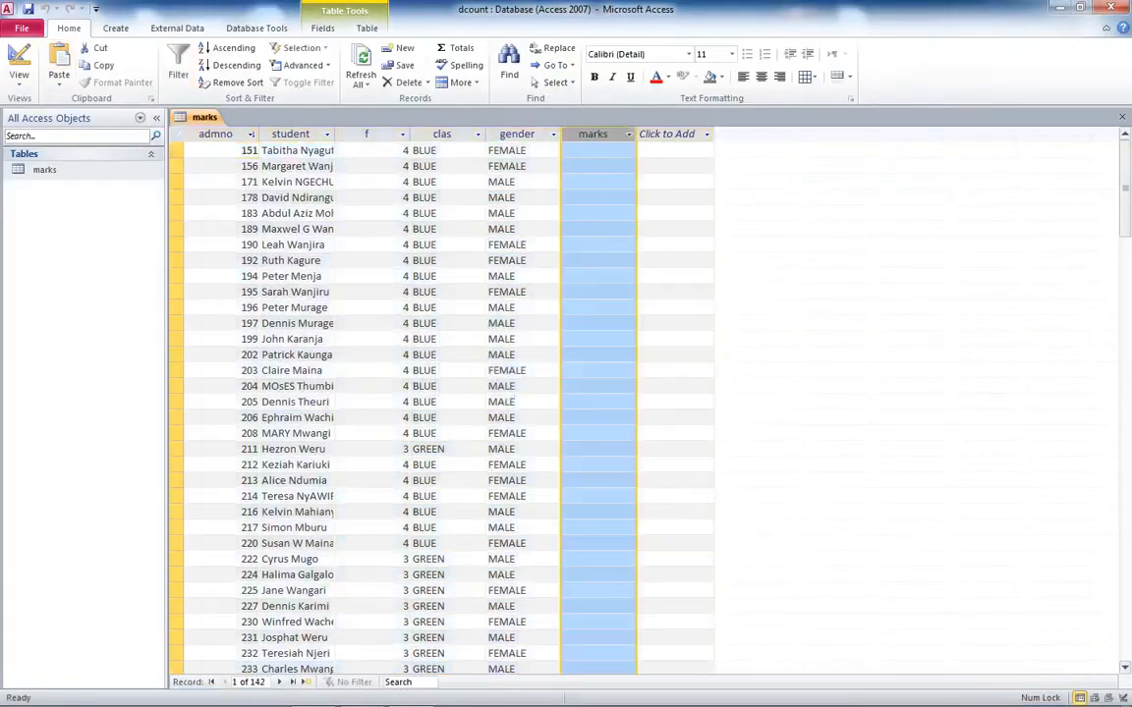
- In the spreadsheet, copy the AdmNo values from cell A4 downward
left_click(363, 692)
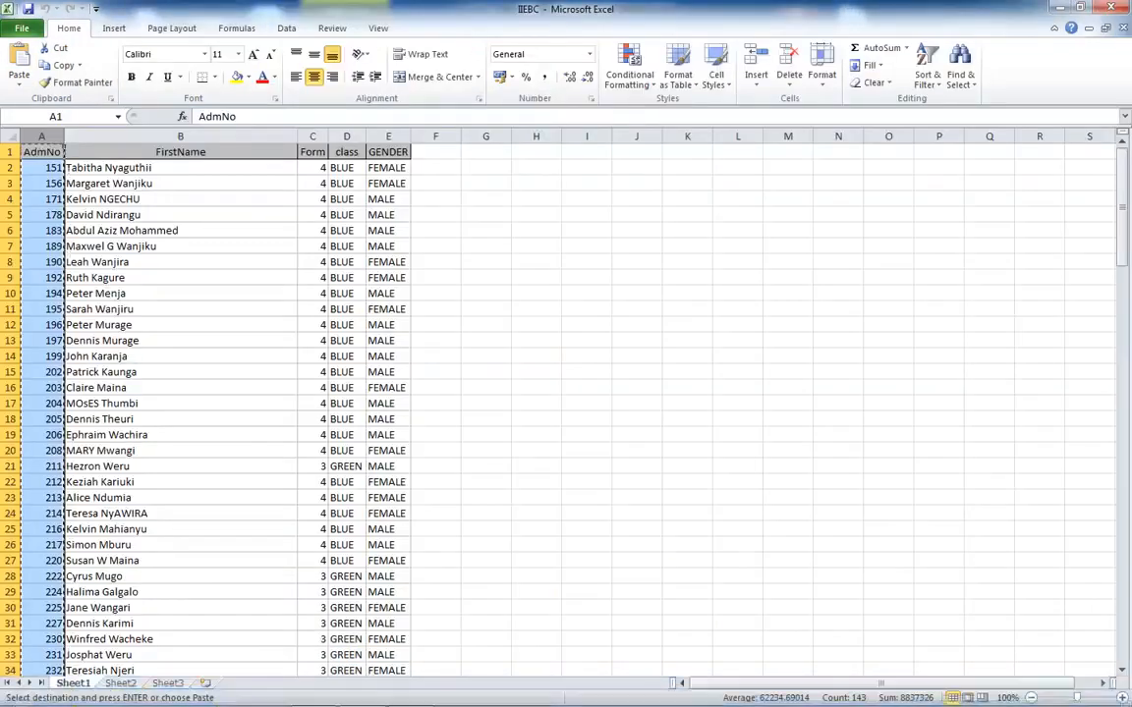
left_click(42, 168)
left_click(138, 214)
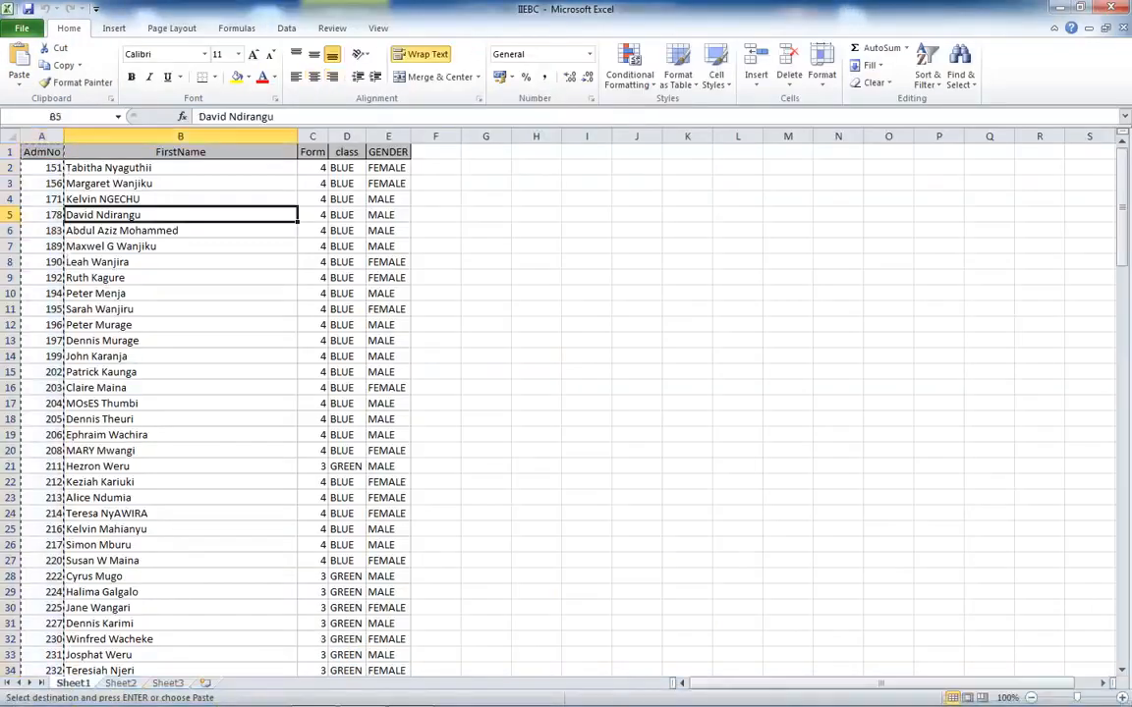
left_click(42, 183)
left_click(222, 117)
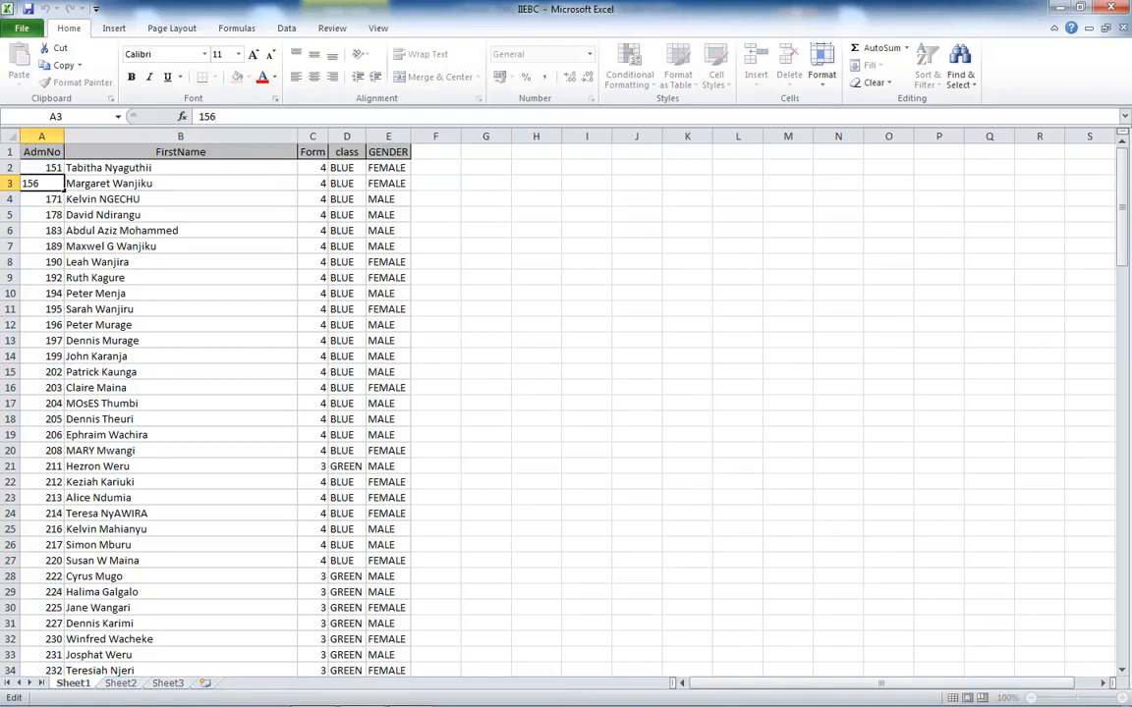
left_click_drag(42, 199, 44, 468)
left_click(61, 64)
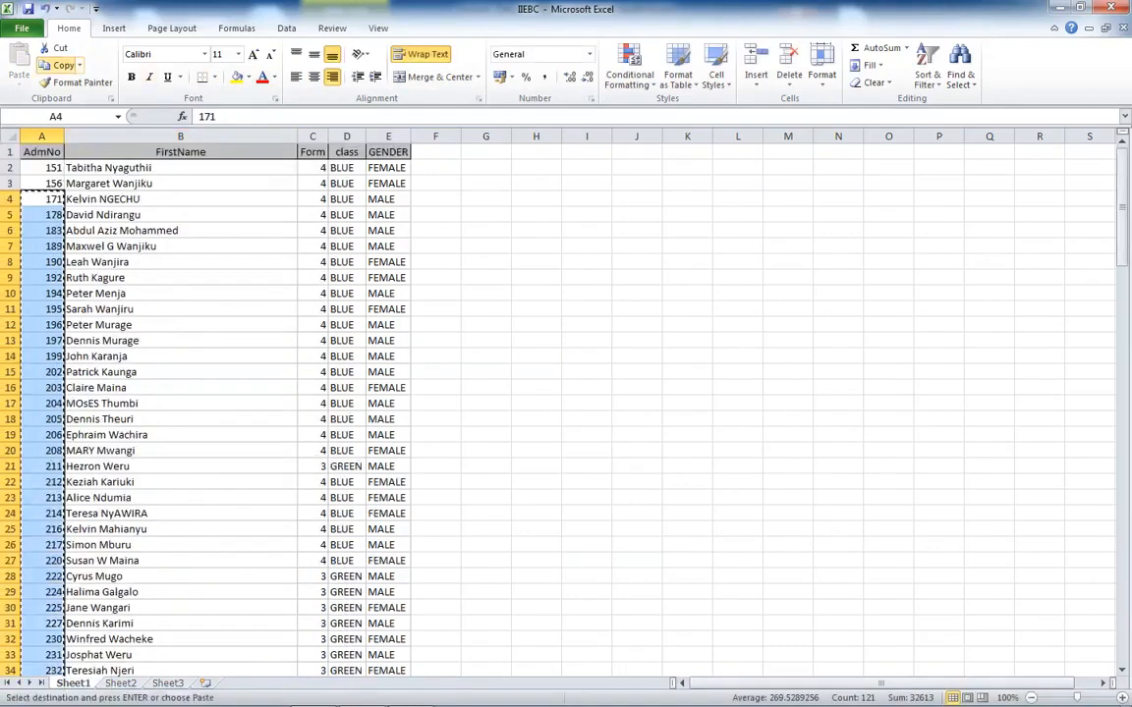
- Paste the copied values into the marks field starting at the first record, confirming the paste
left_click(408, 688)
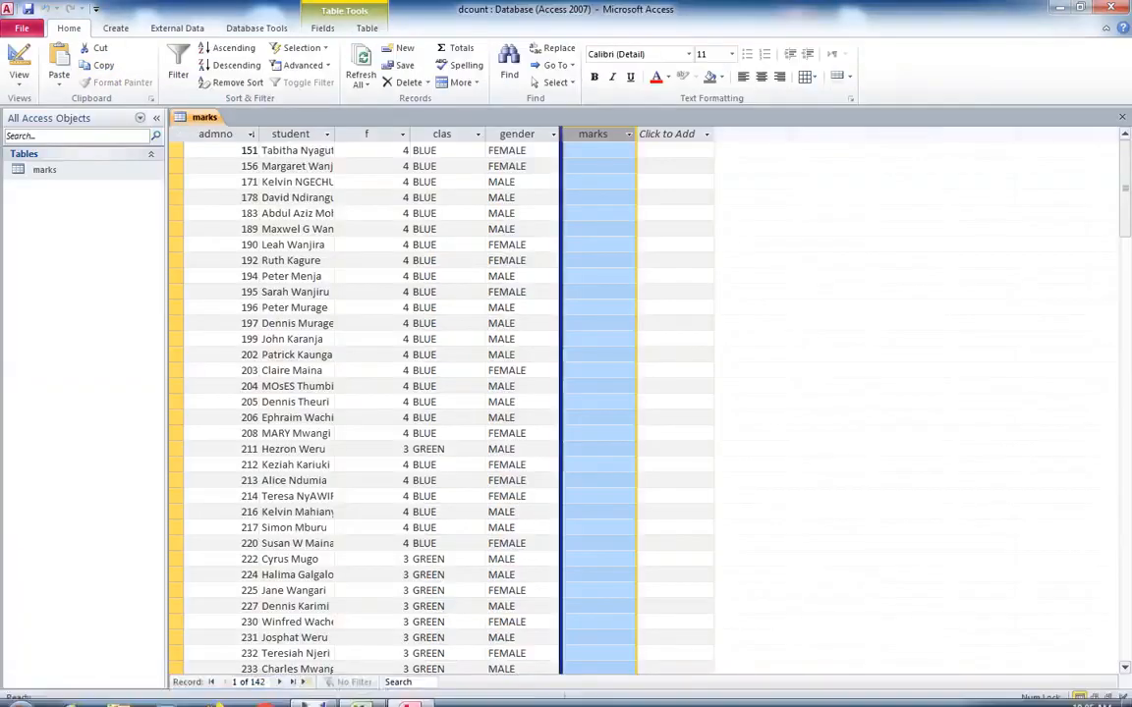
left_click(597, 166)
left_click(594, 135)
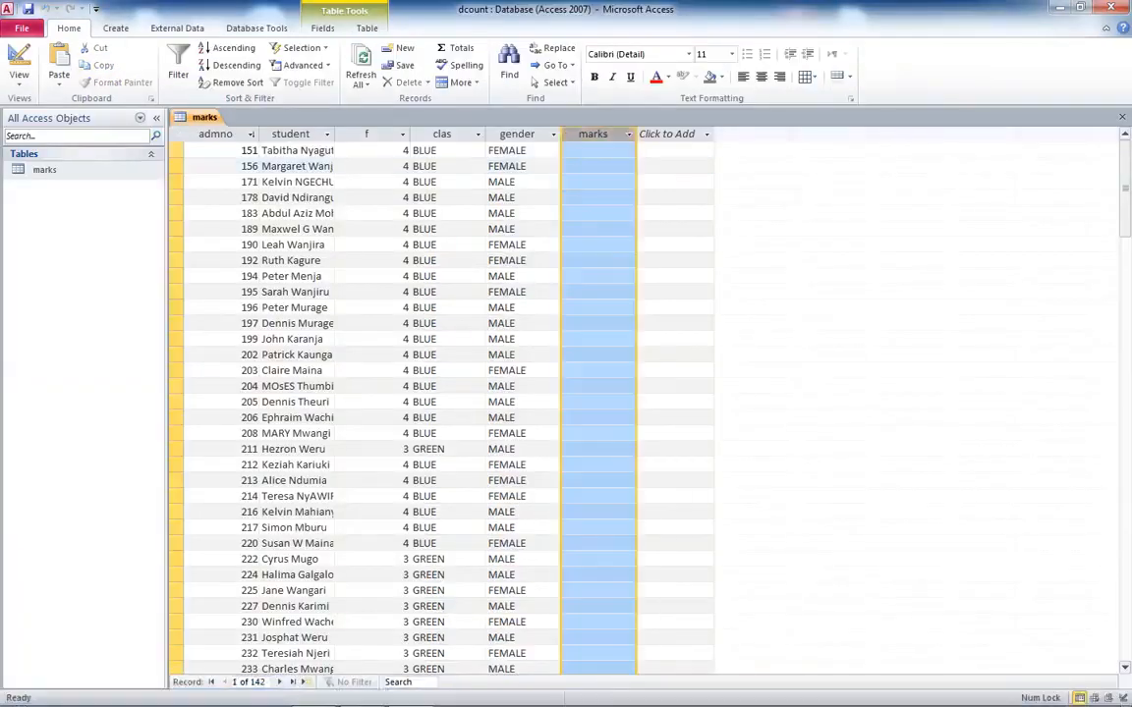
left_click(59, 67)
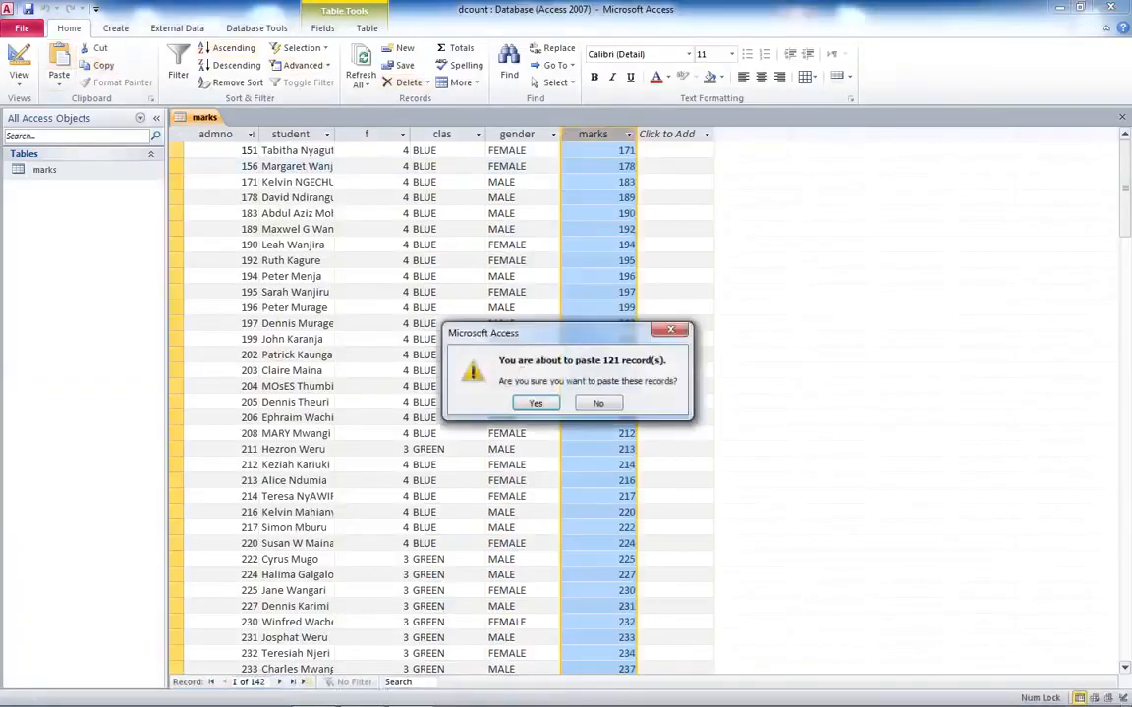
key("Return")
- Delete the empty records below the last student record in the marks table
scroll(589, 402, "down", 13)
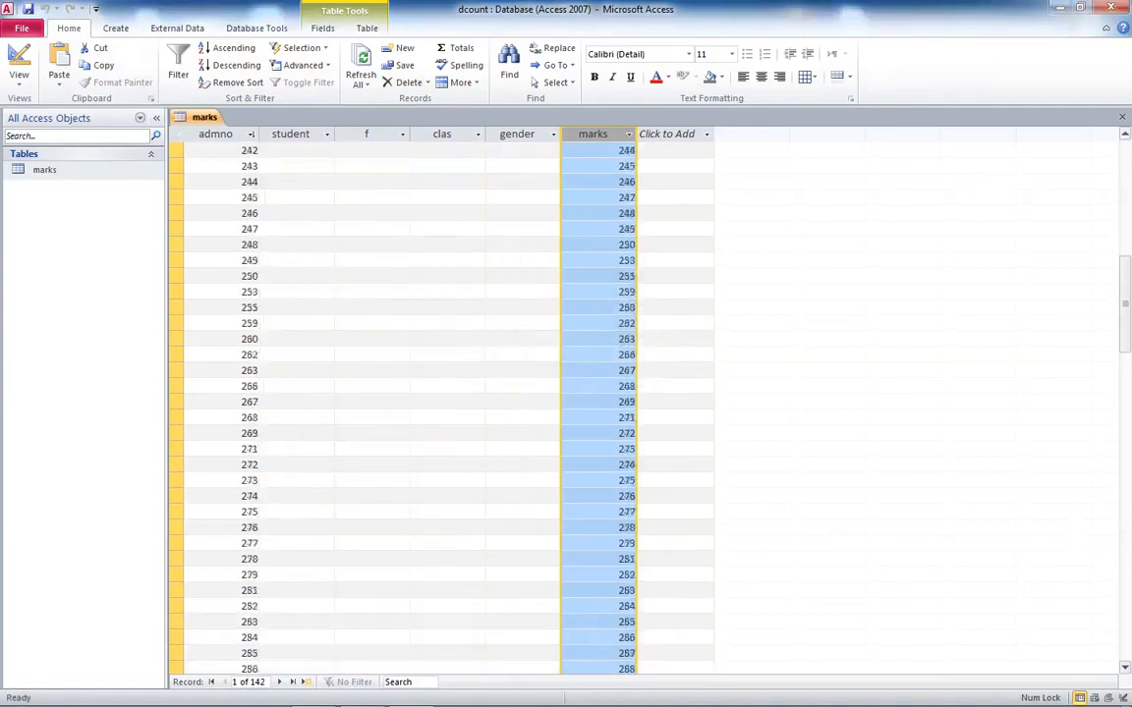
scroll(590, 403, "up", 10)
scroll(590, 403, "down", 3)
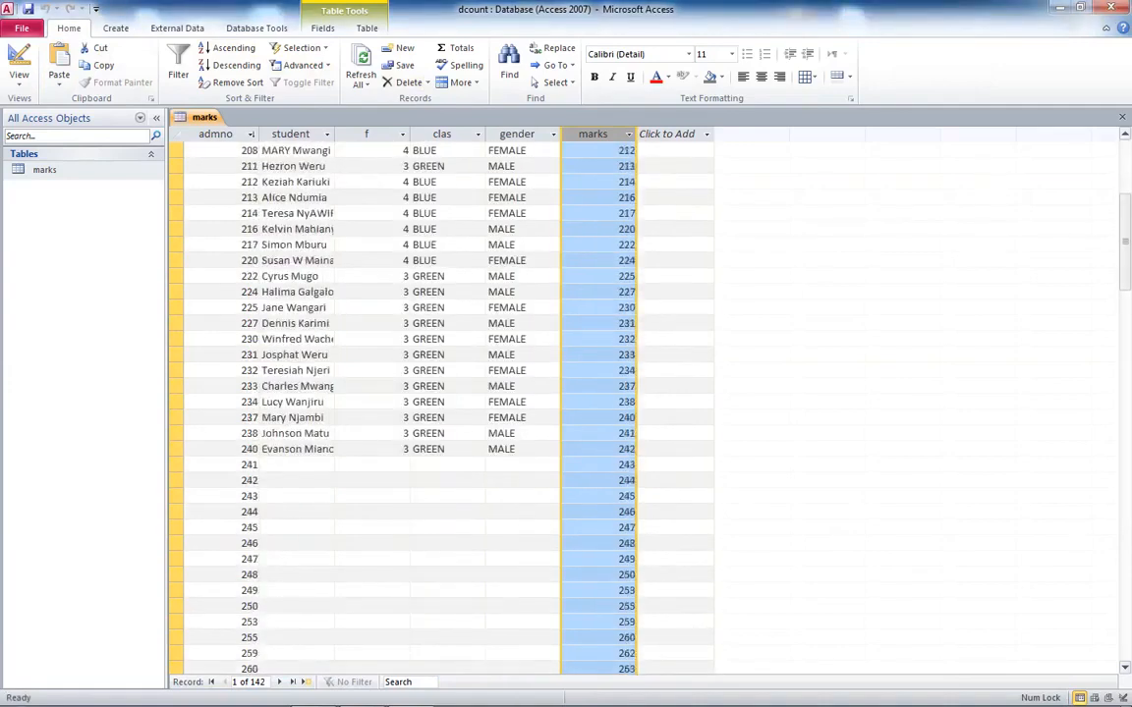
left_click_drag(177, 465, 177, 688)
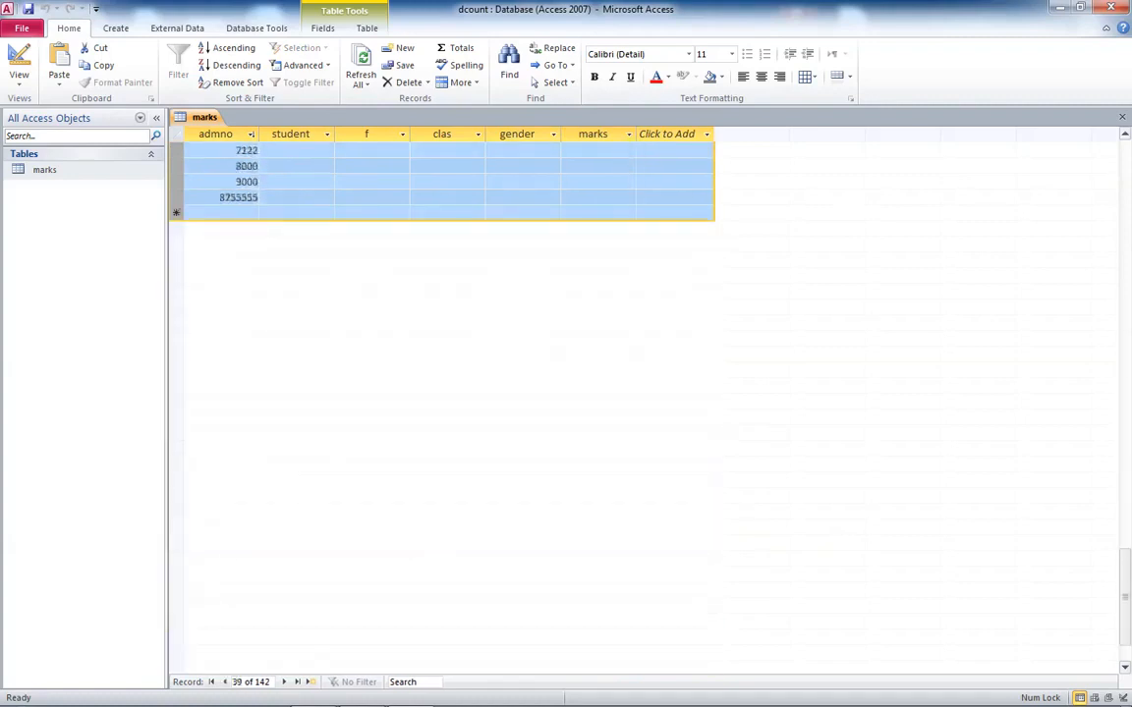
right_click(175, 177)
left_click(228, 203)
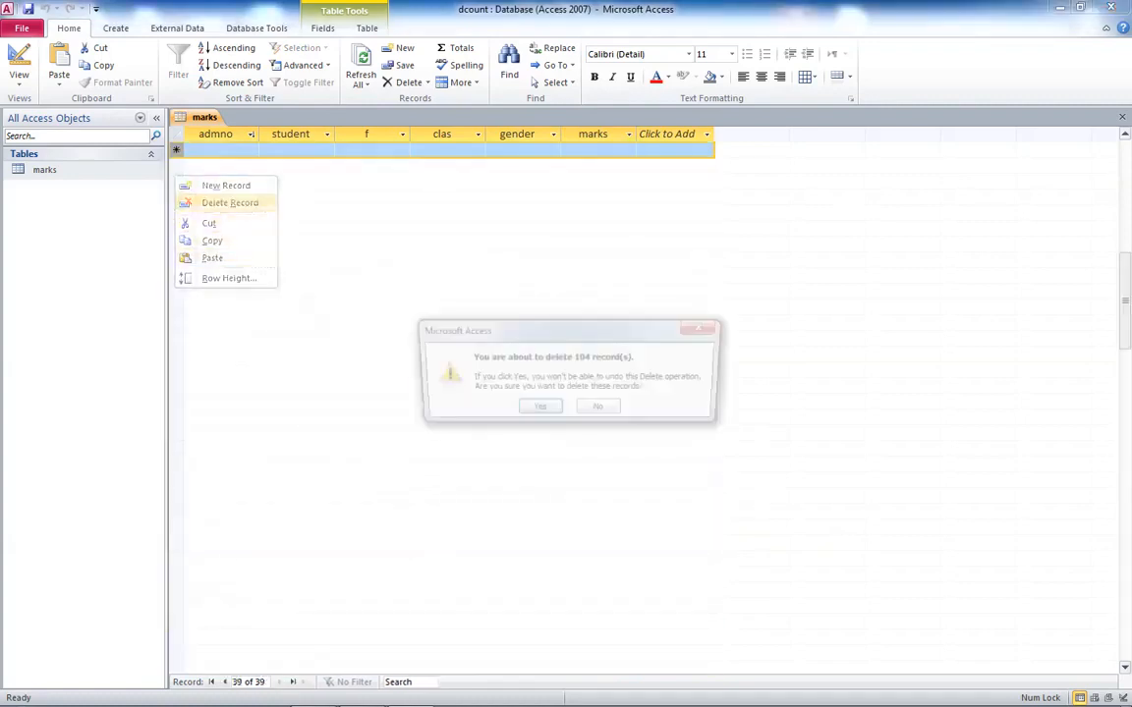
key("Return")
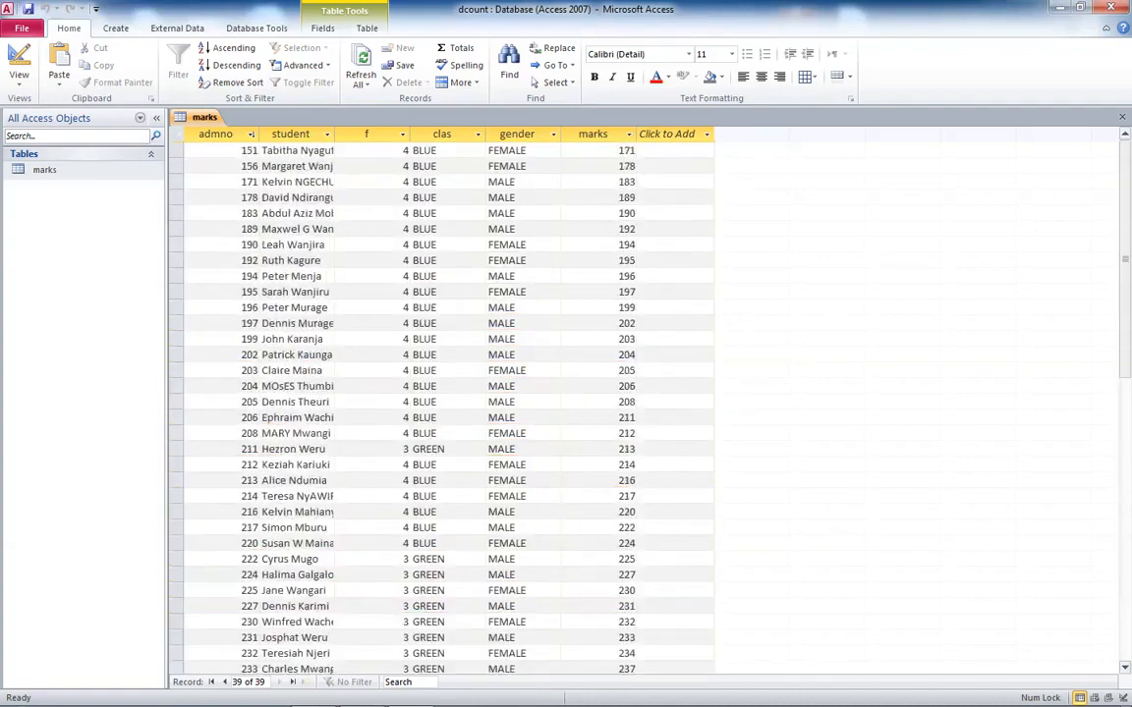
scroll(448, 403, "down", 4)
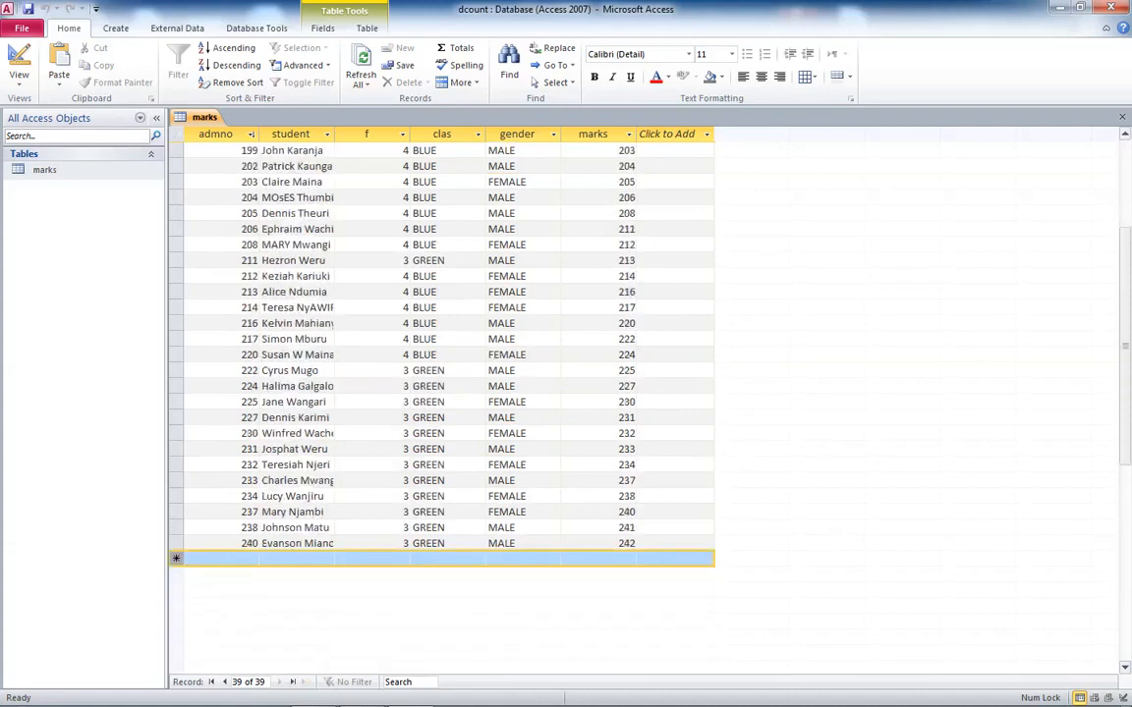
scroll(448, 403, "up", 4)
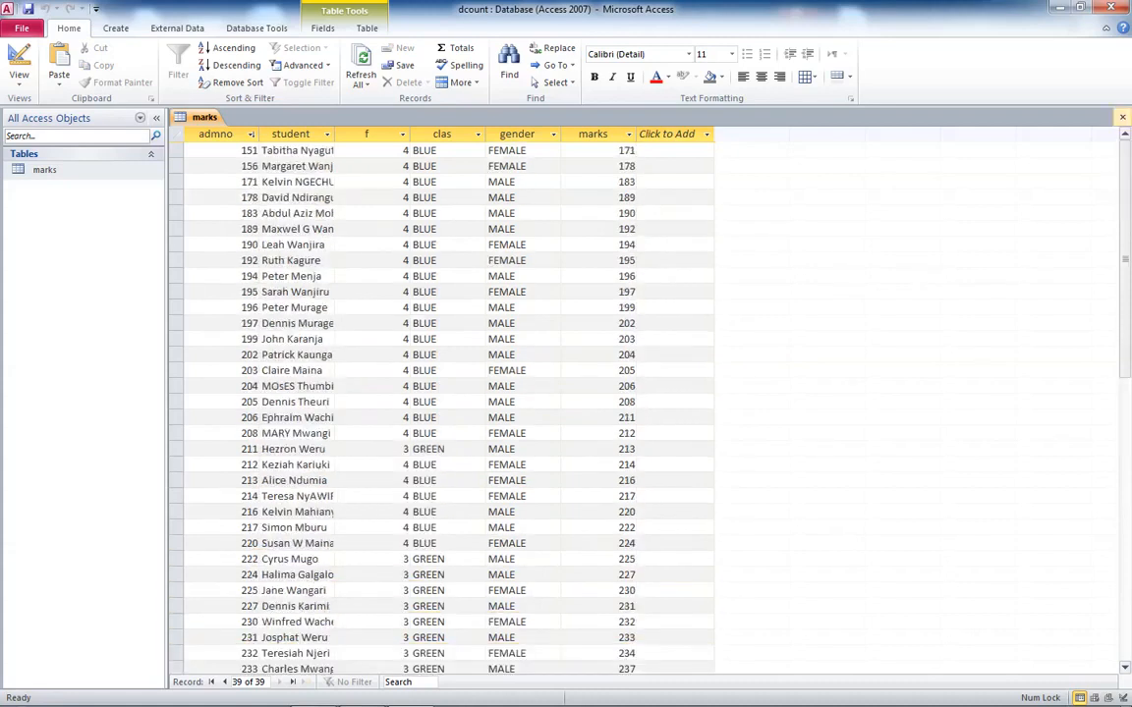
- Close the marks table and start a new query design with the marks table, removing the duplicate copy added
left_click(1122, 117)
left_click(116, 29)
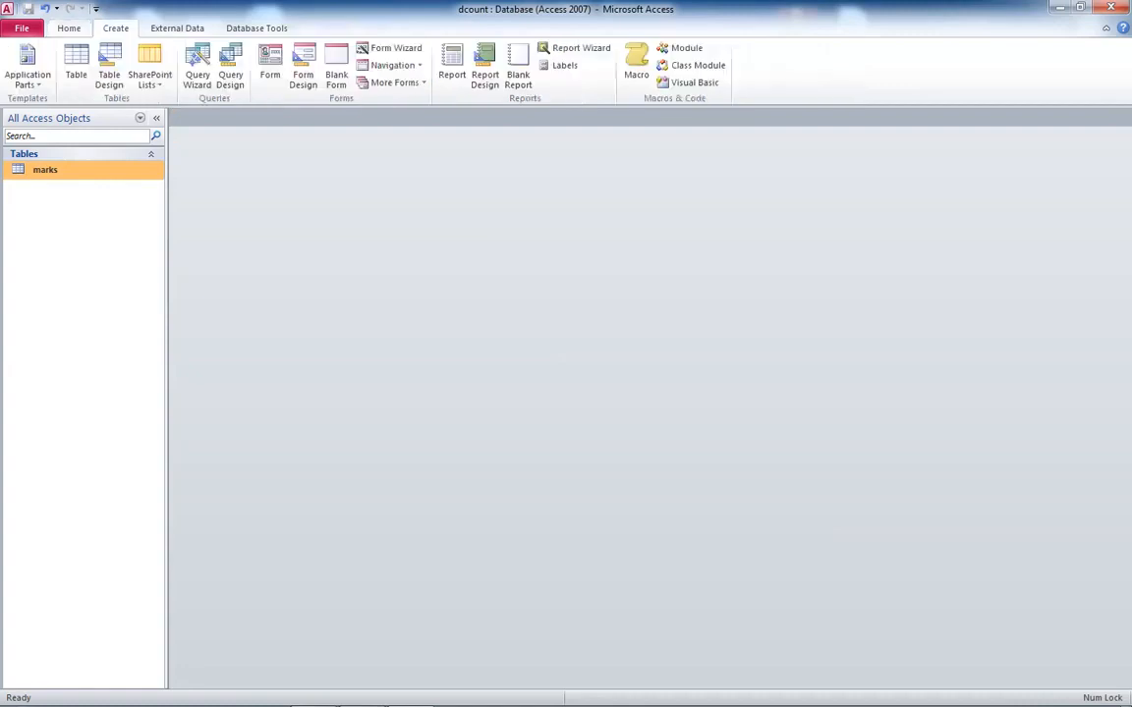
left_click(230, 74)
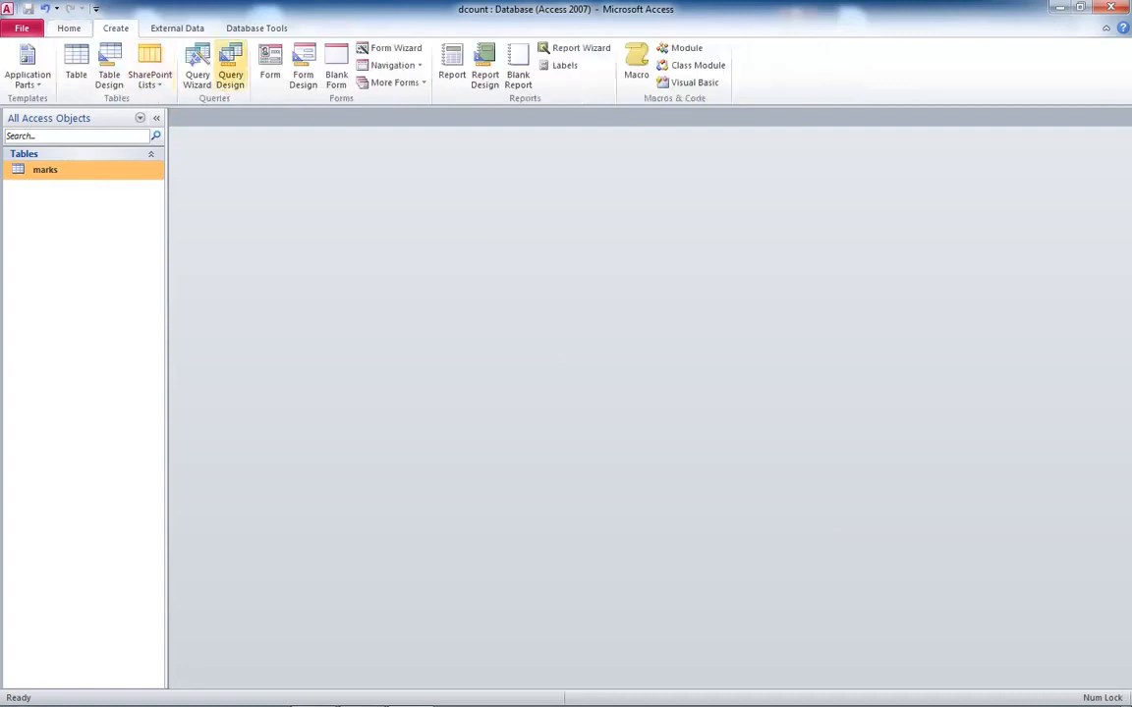
left_click_drag(550, 469, 510, 255)
left_click(555, 476)
left_click(555, 475)
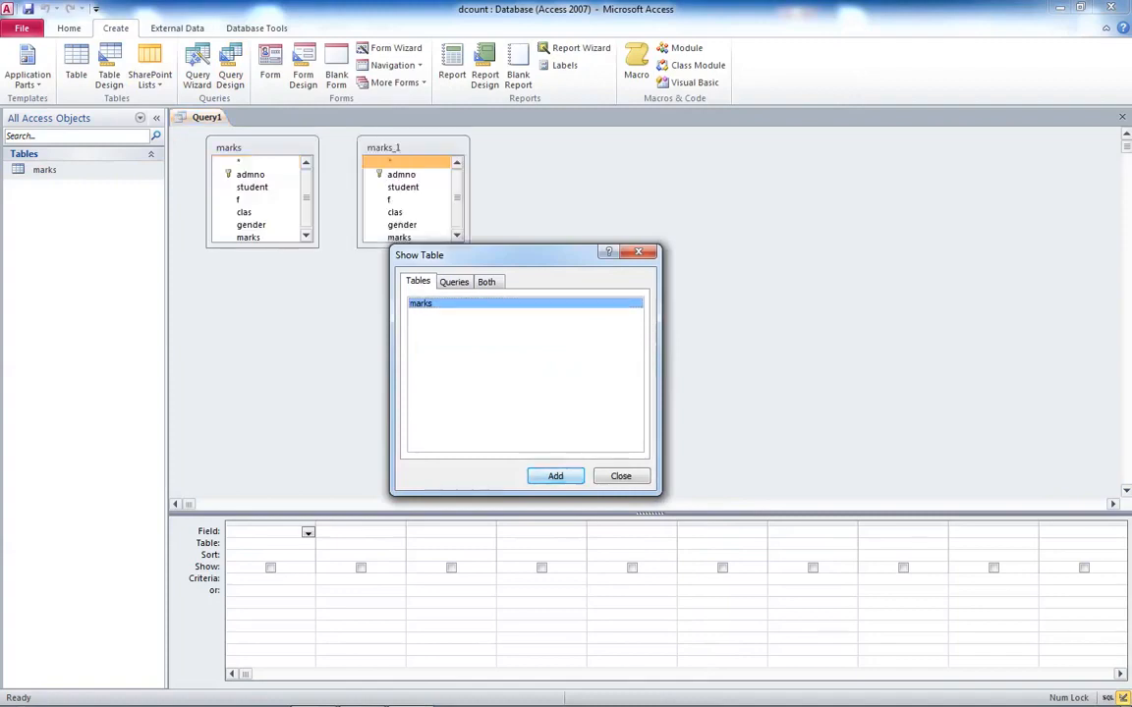
left_click(621, 476)
key("Delete")
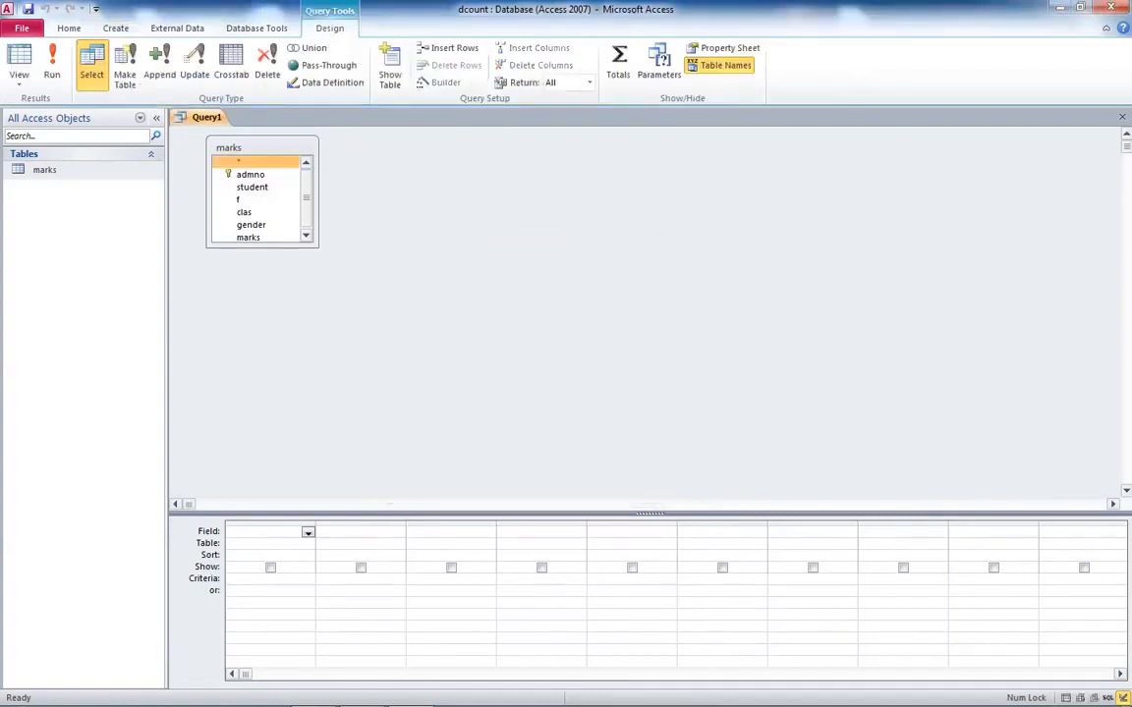
- Add the admno, student, f, clas, gender and marks fields to the query grid
left_click_drag(262, 246, 263, 424)
left_click_drag(285, 513, 285, 439)
double_click(250, 175)
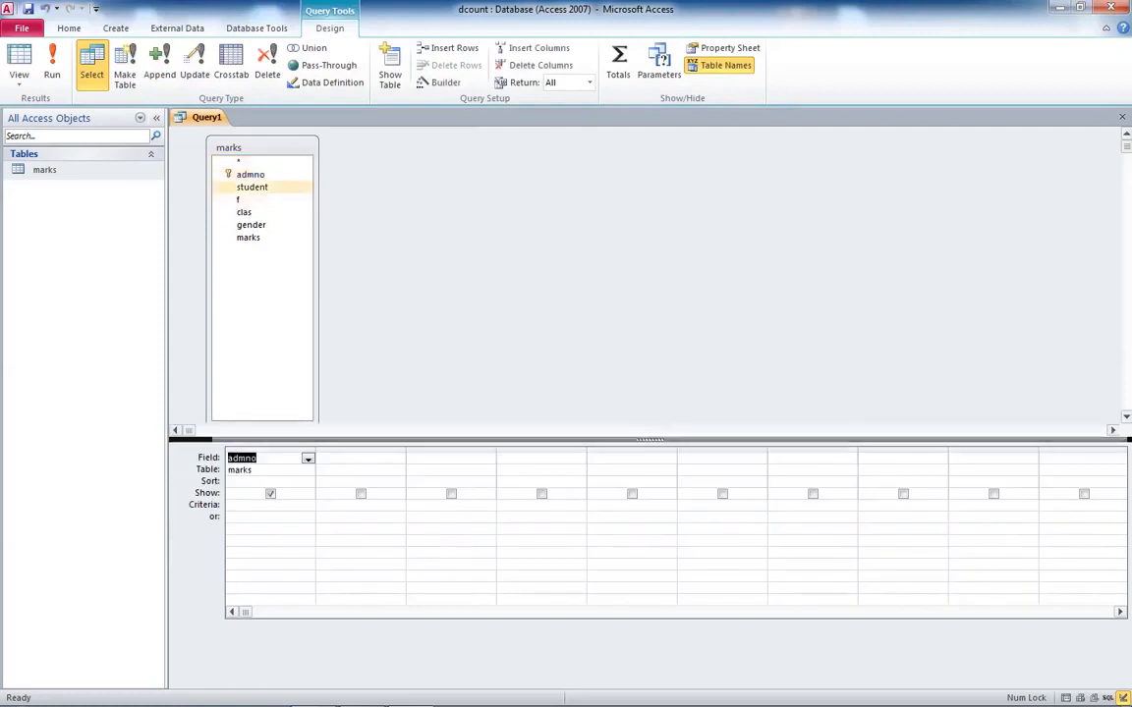
double_click(252, 187)
double_click(239, 200)
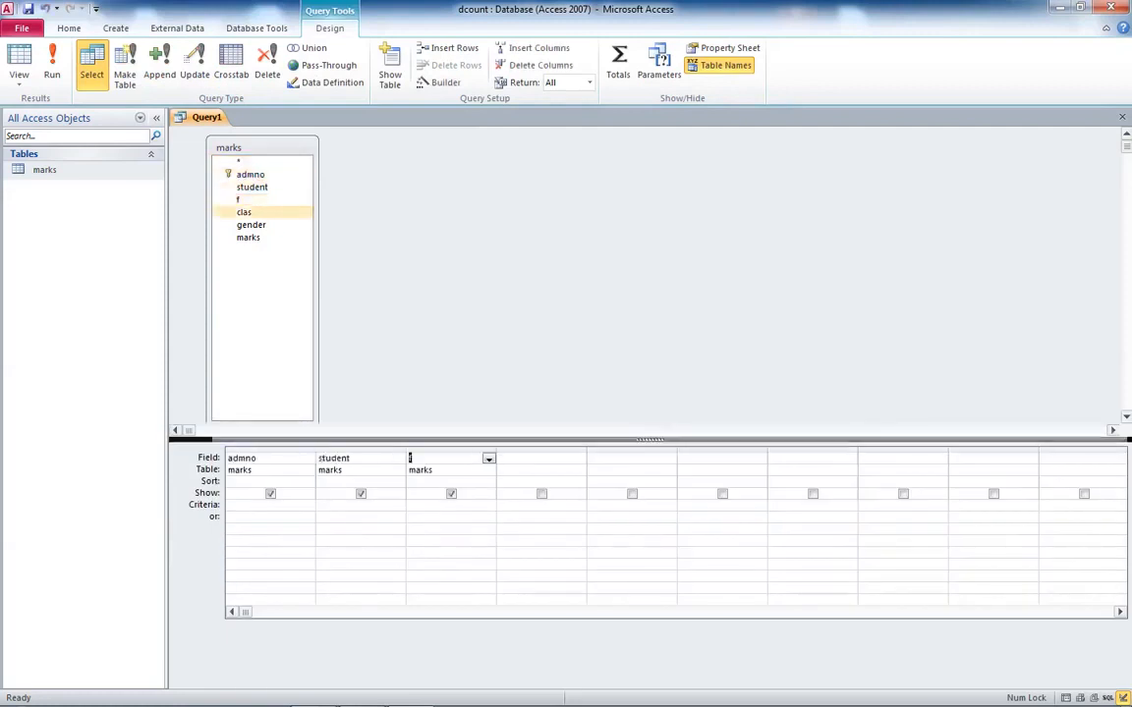
double_click(243, 212)
double_click(251, 225)
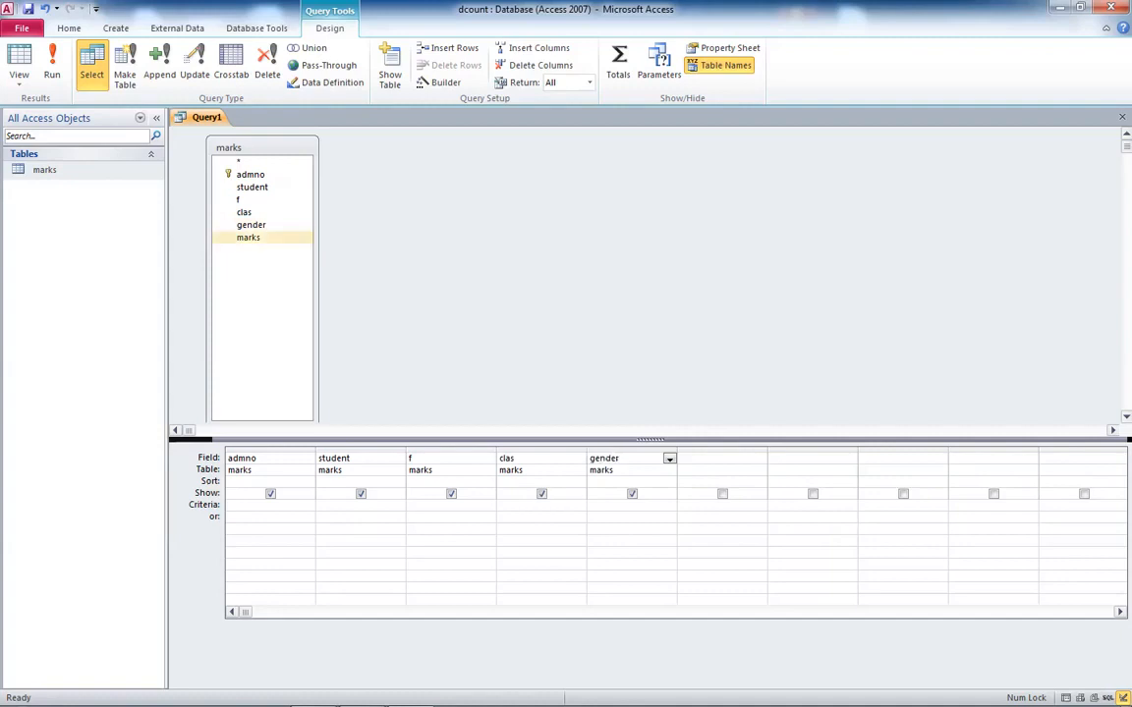
double_click(248, 237)
- Run the query and save it as marksq
left_click(52, 64)
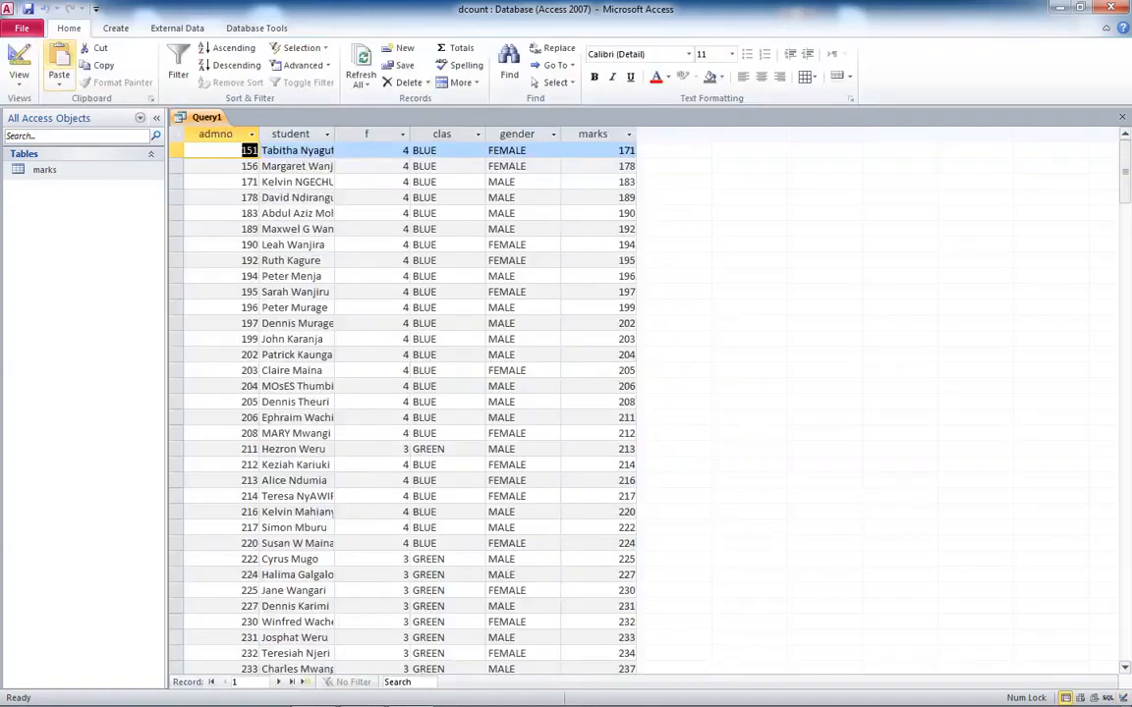
key("ctrl+s")
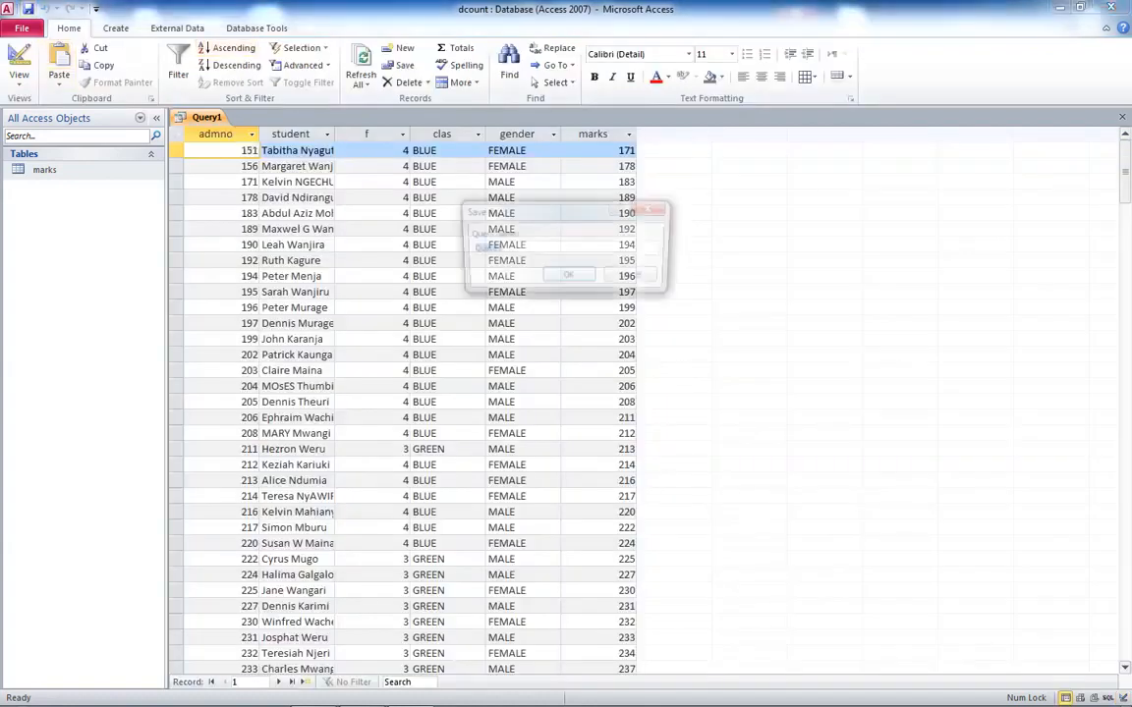
type("marks")
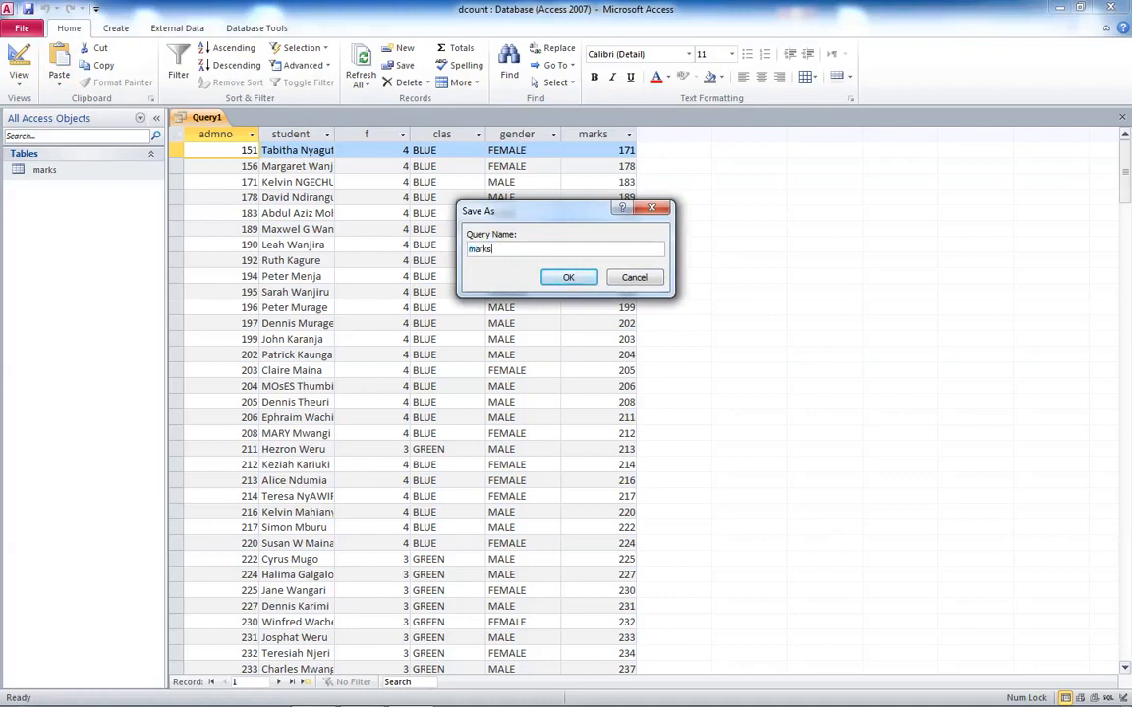
type("q")
key("Return")
- Add a calculated column mark:[marks] to the query and run it
left_click(18, 64)
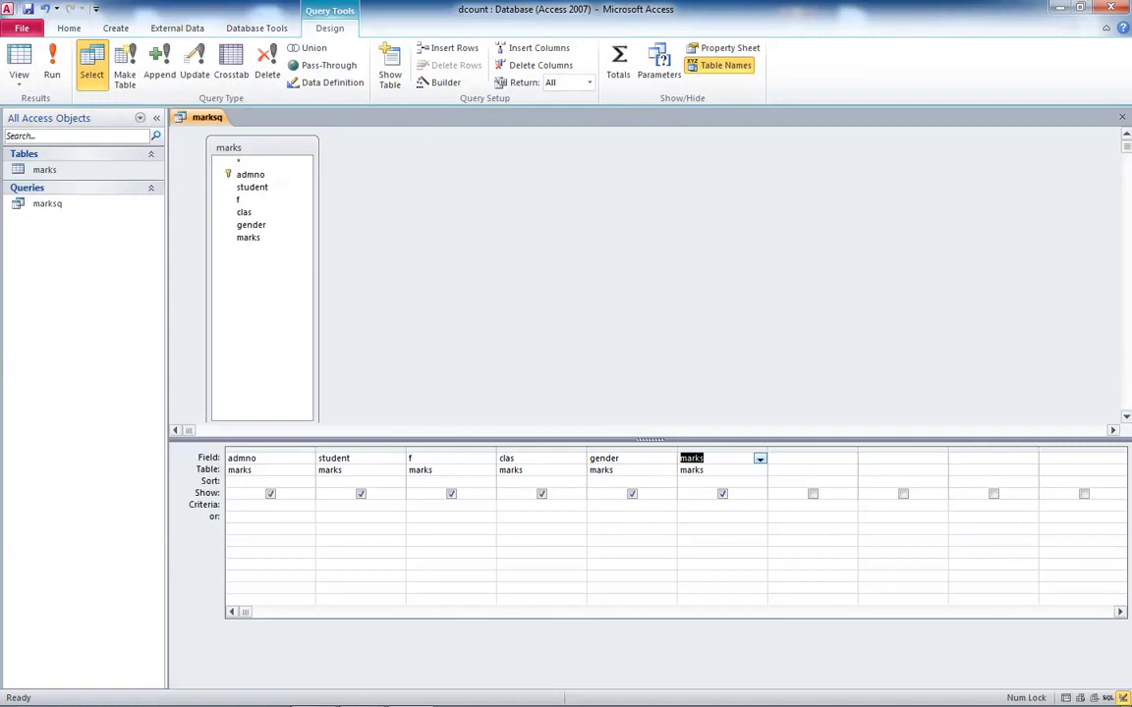
key("Tab")
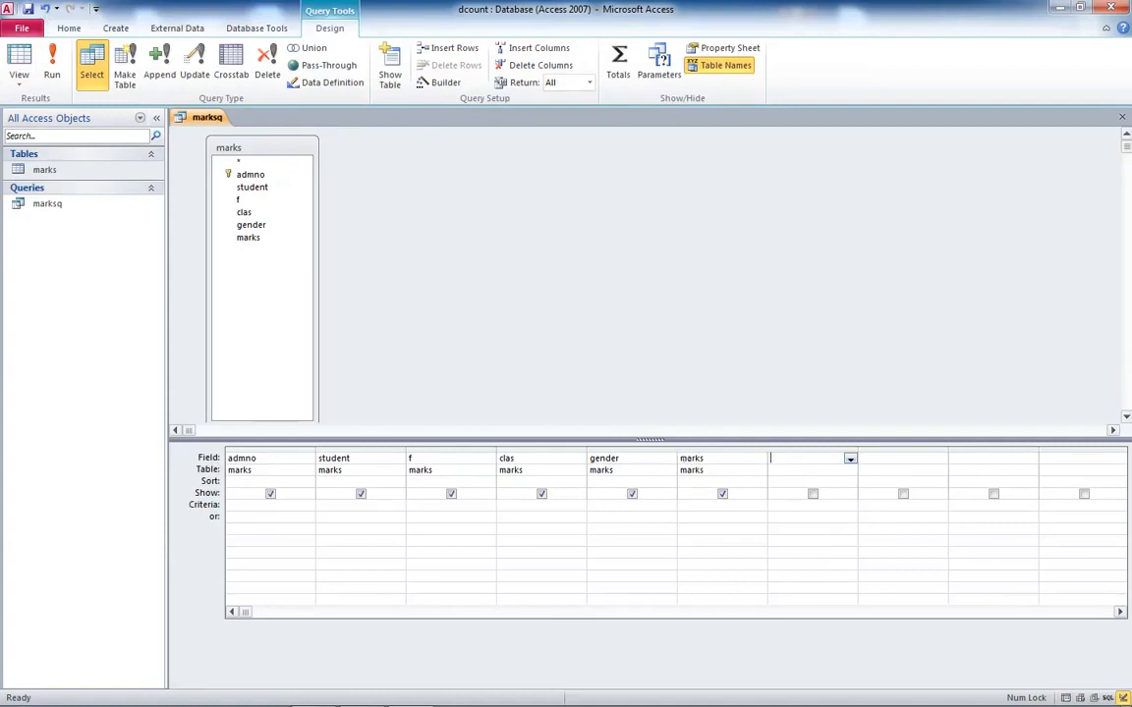
type("mark:[marks]")
left_click(52, 63)
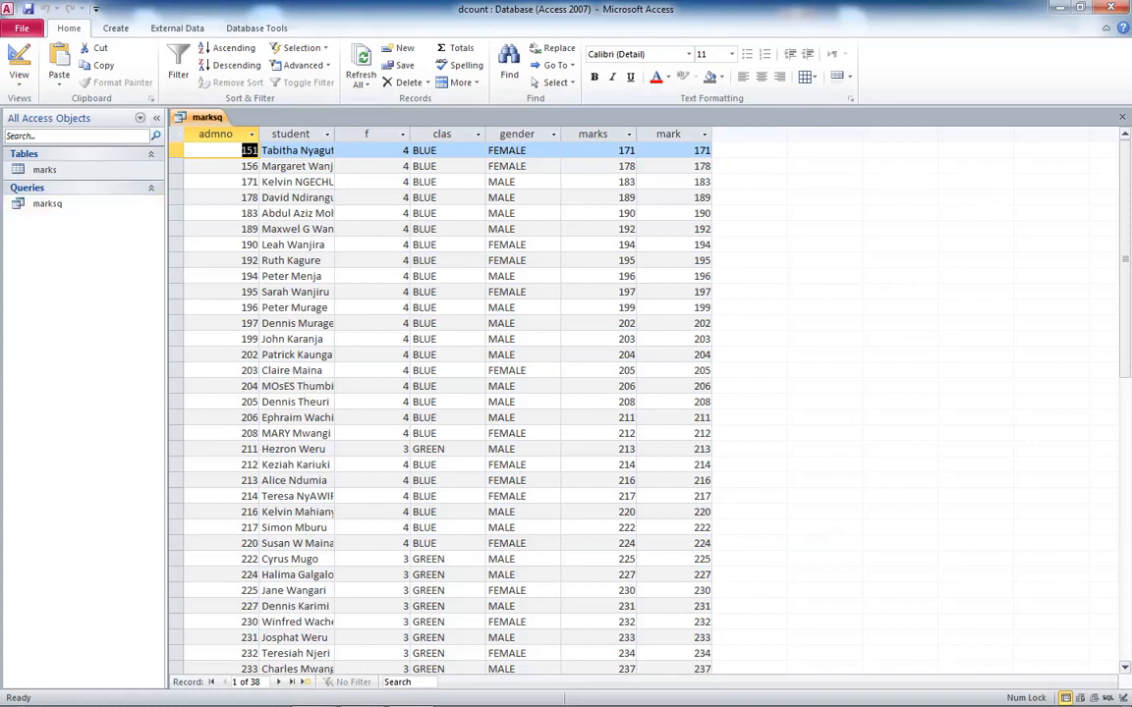
- Close the query, create a blank form in design view and add form header and footer sections
left_click(1122, 117)
left_click(505, 399)
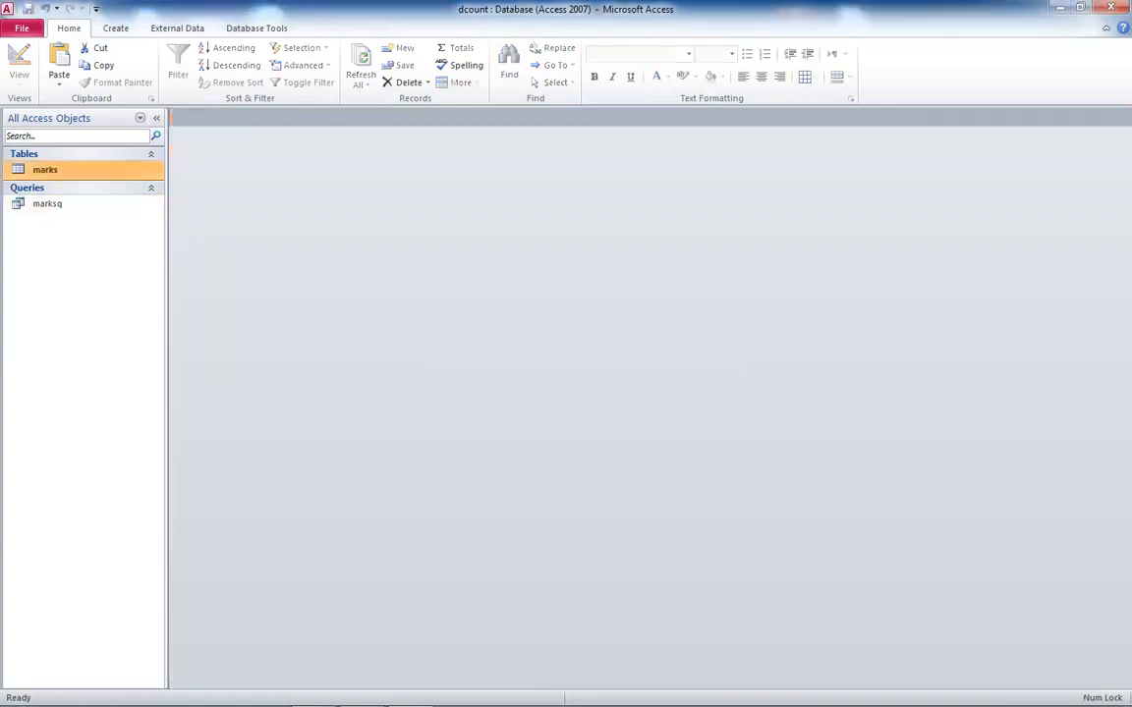
left_click(116, 28)
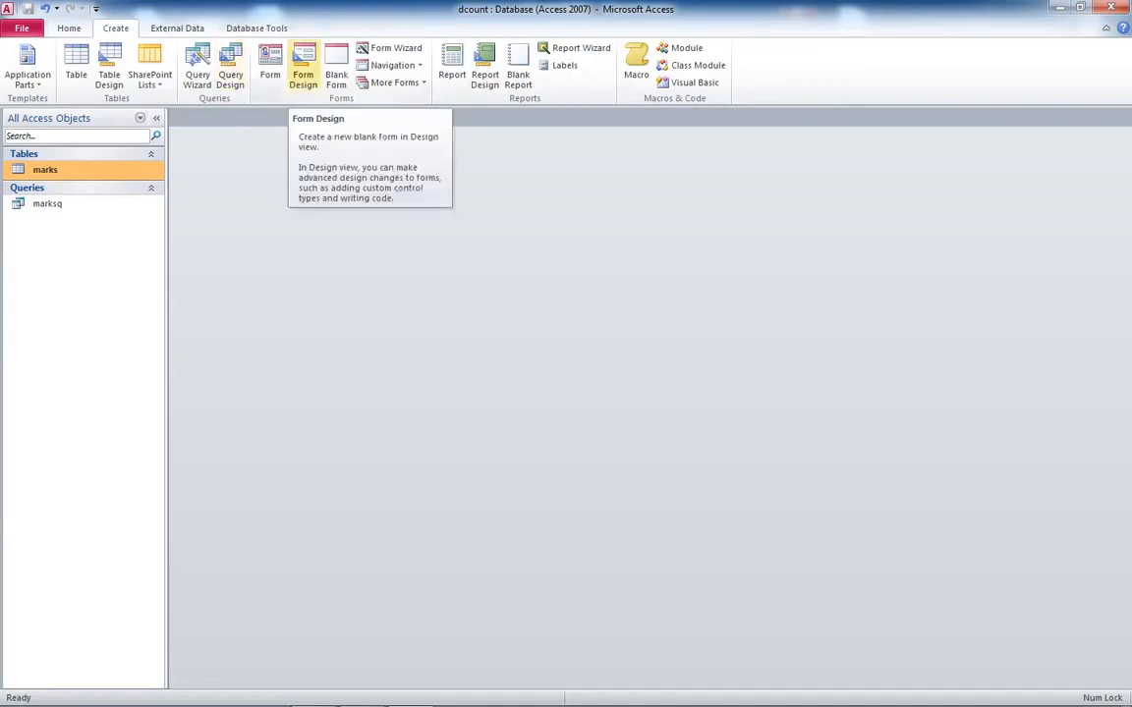
left_click(303, 69)
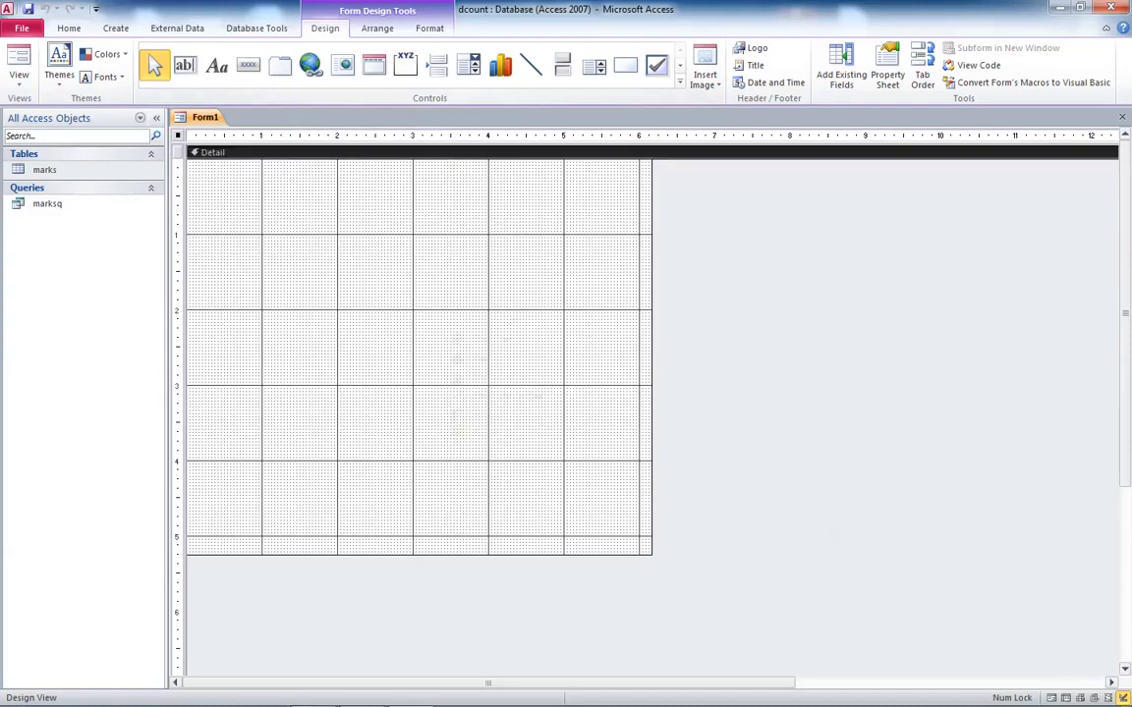
right_click(447, 312)
left_click(515, 469)
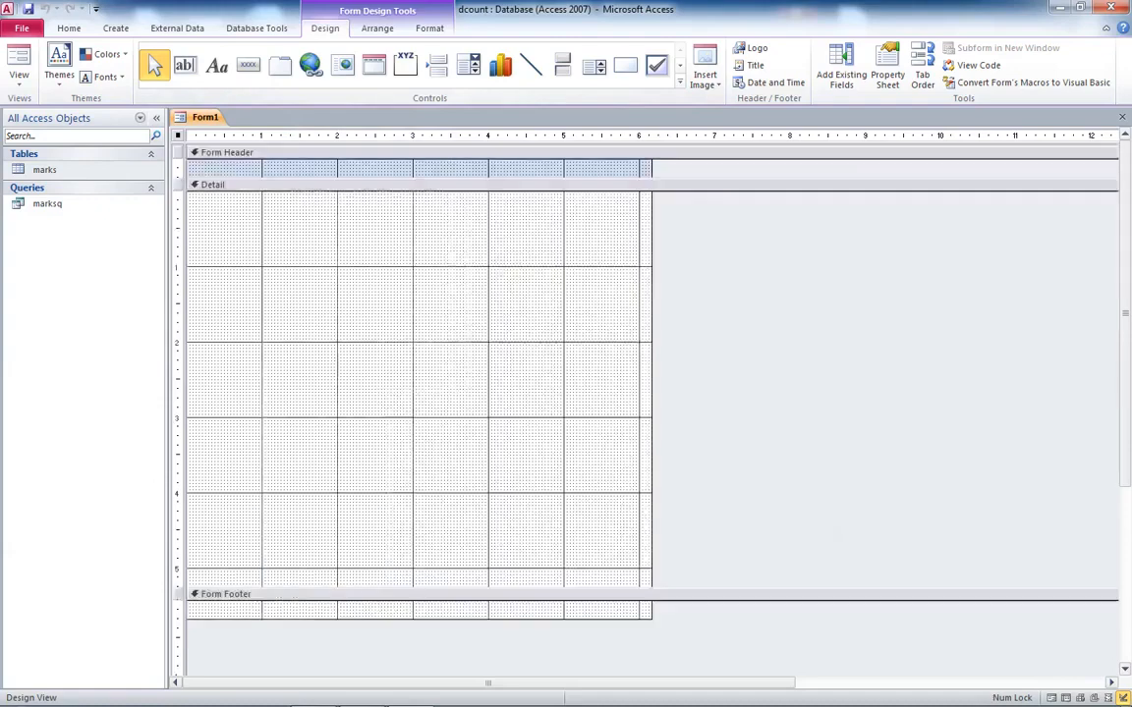
- Enlarge the form header and widen the form to about 7 inches, then save the form as master
left_click_drag(479, 179, 480, 260)
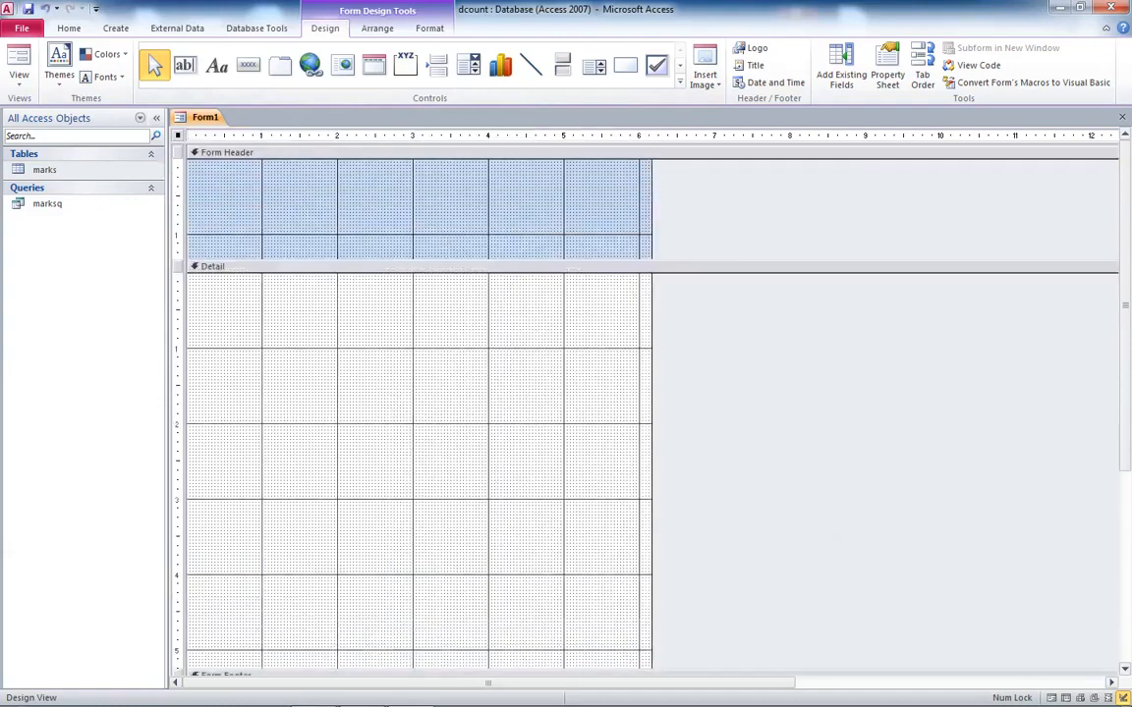
left_click_drag(652, 339, 712, 339)
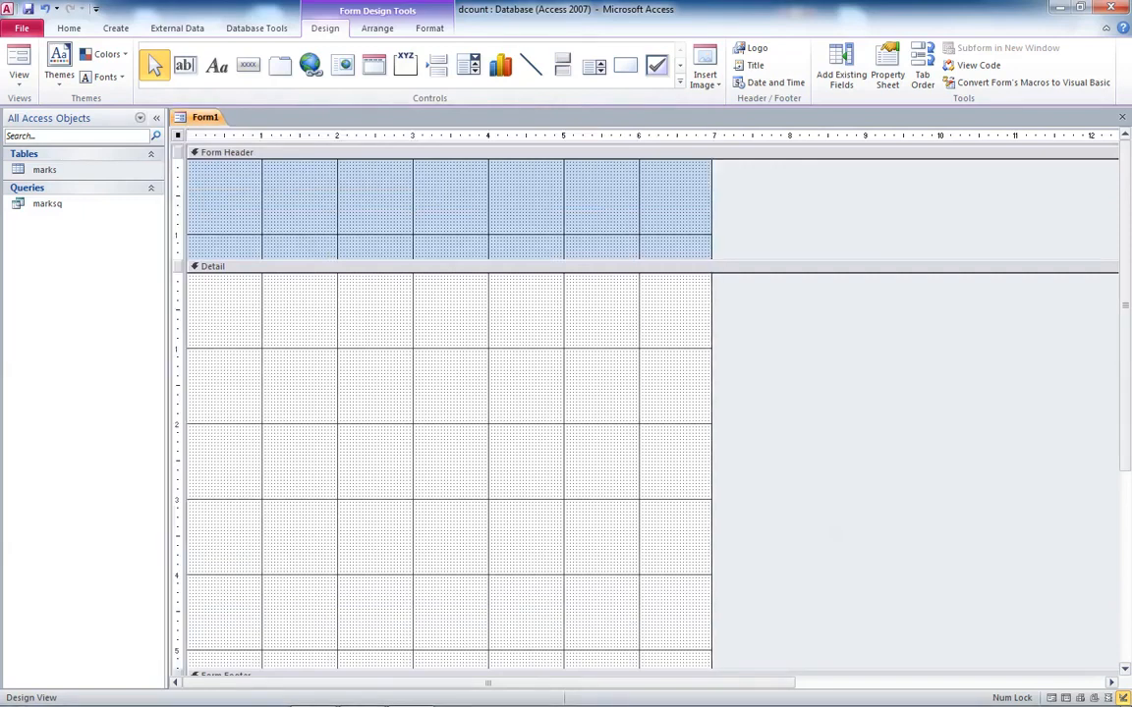
left_click(27, 9)
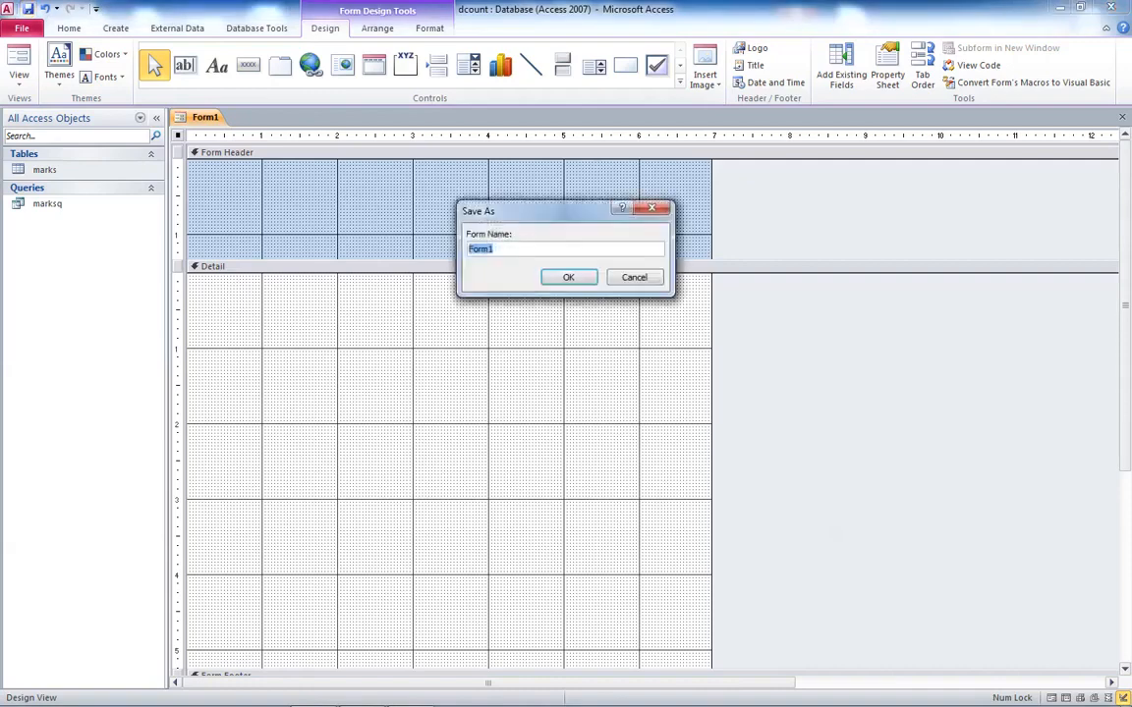
type("master")
key("Return")
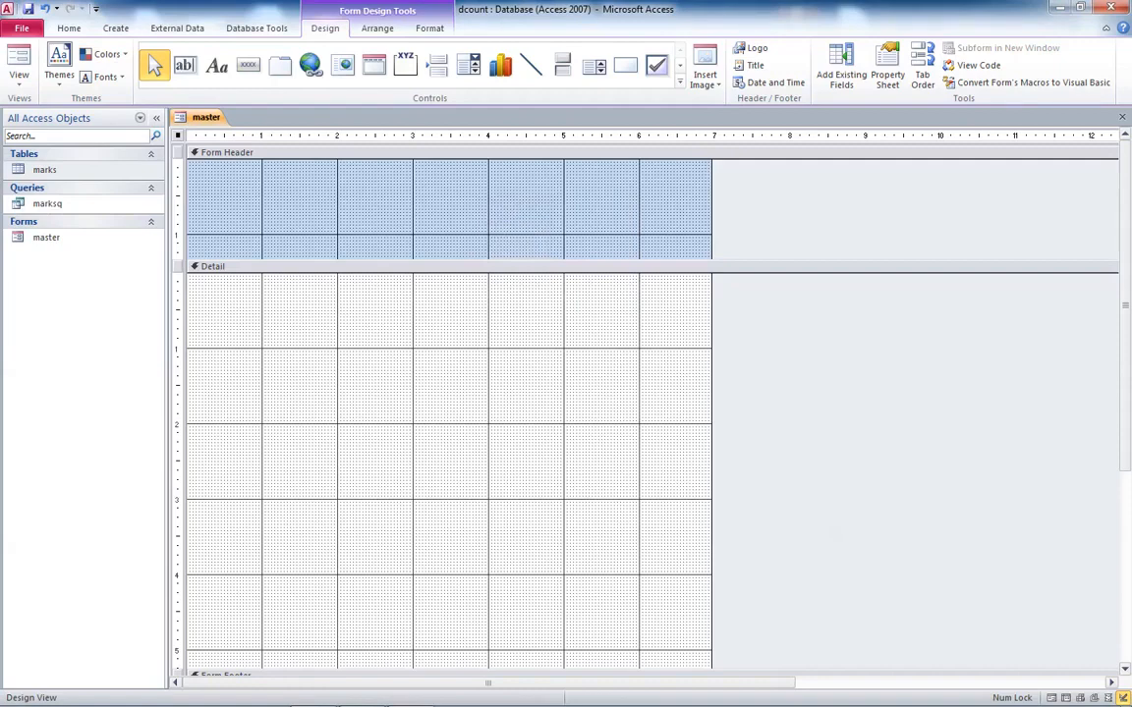
- Set the form's record source to the marksq query
left_click(887, 69)
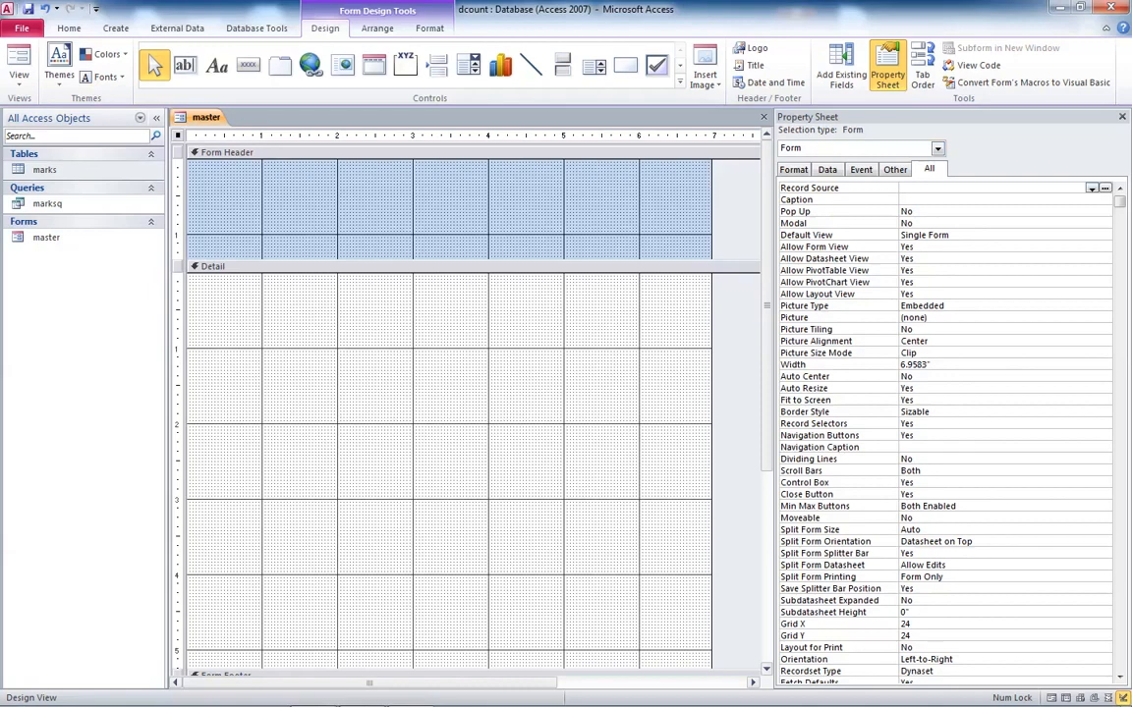
left_click(1092, 187)
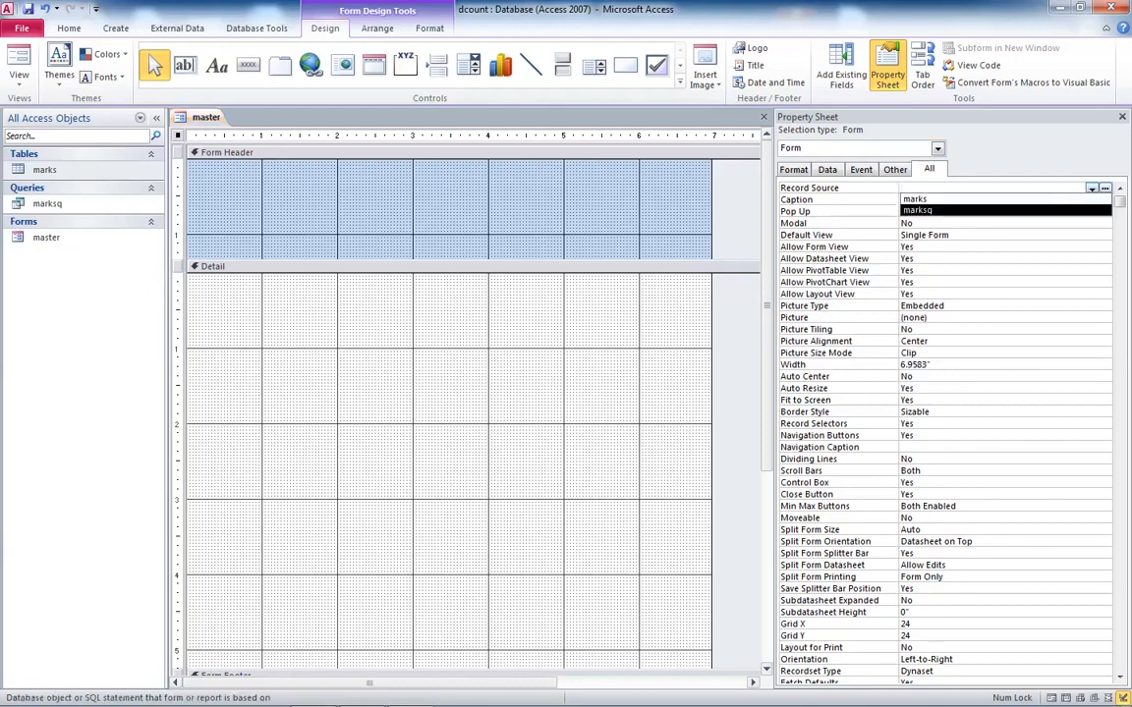
key("Return")
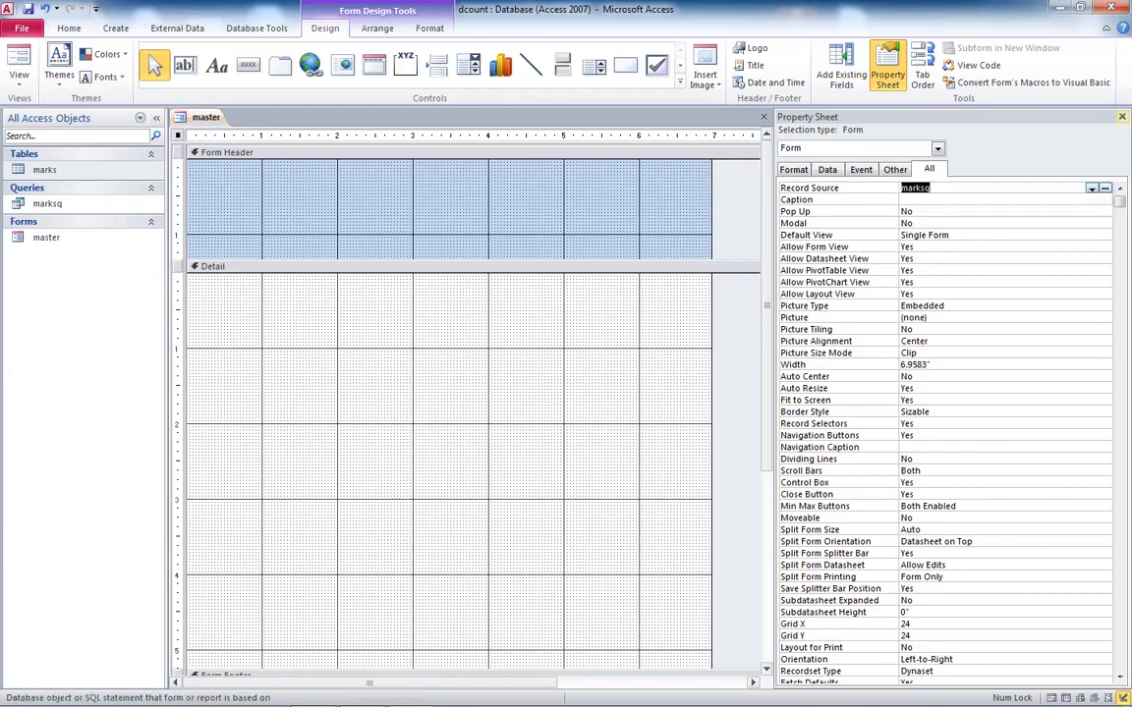
- Place the admno field at the start of the detail section and narrow it
left_click(887, 71)
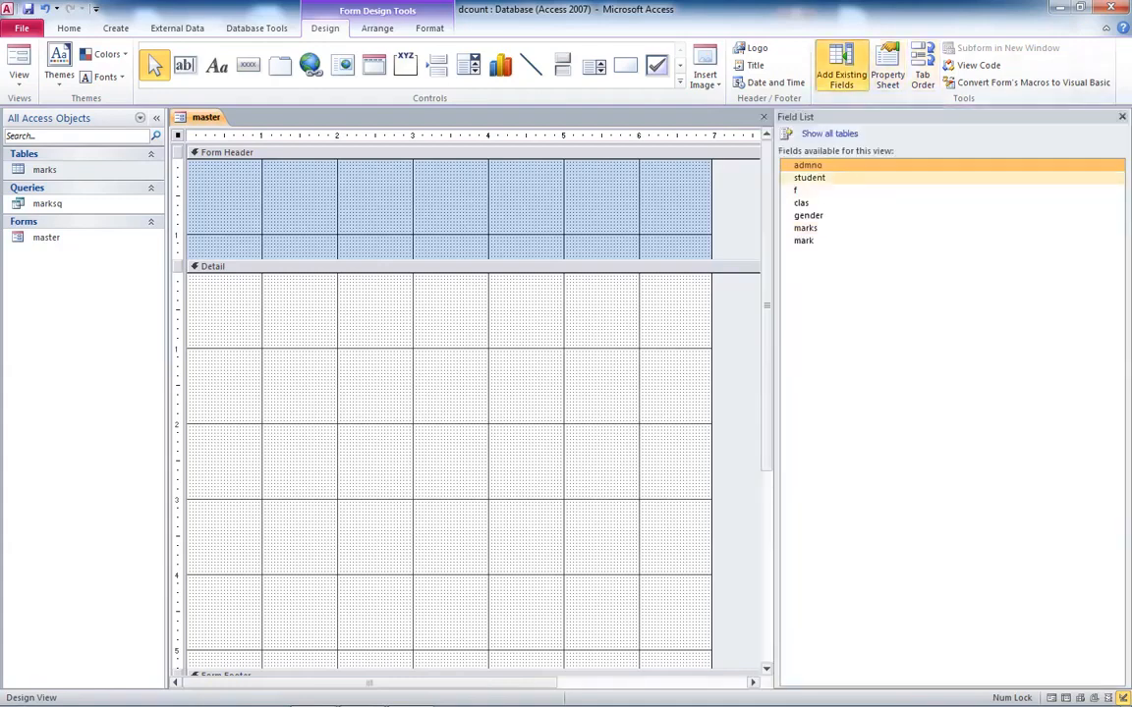
left_click_drag(807, 165, 188, 275)
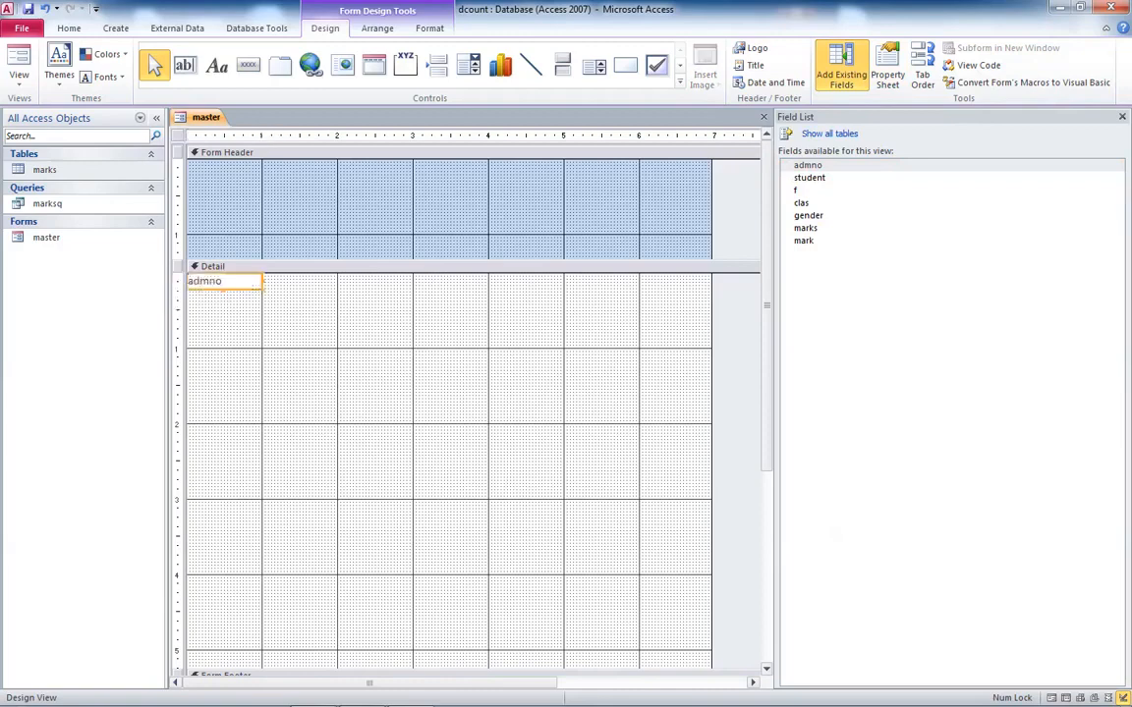
left_click_drag(263, 281, 243, 292)
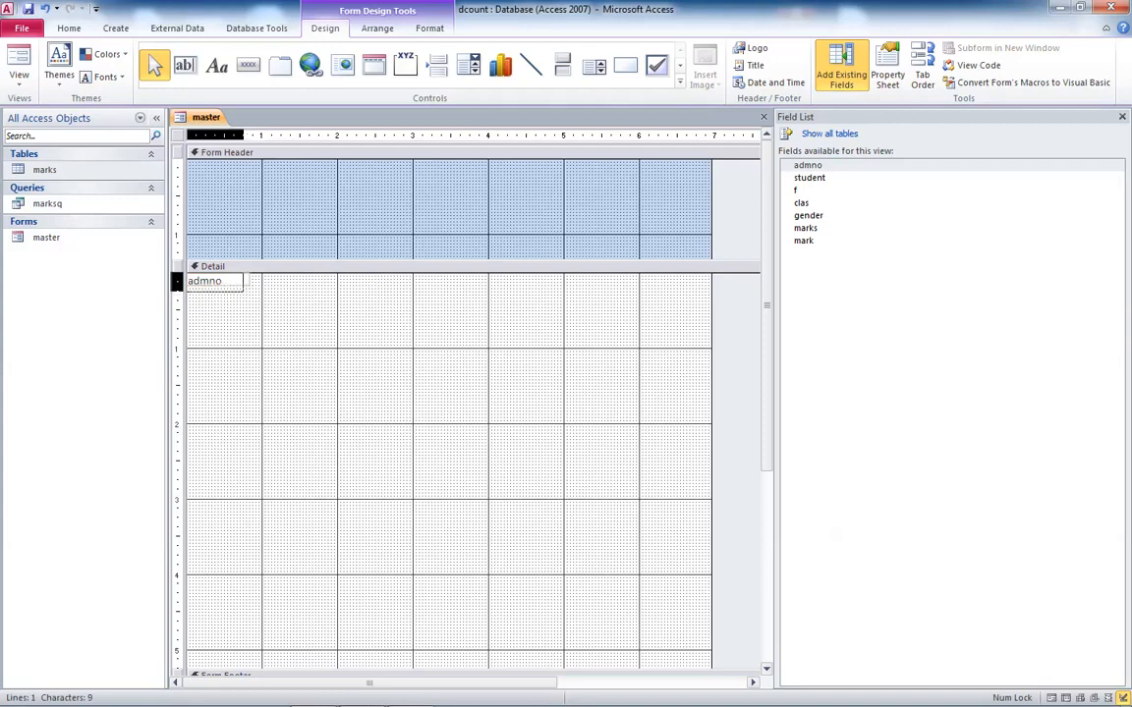
- Place the student field beside admno and delete its label
left_click_drag(809, 178, 401, 282)
left_click(335, 290)
key("Delete")
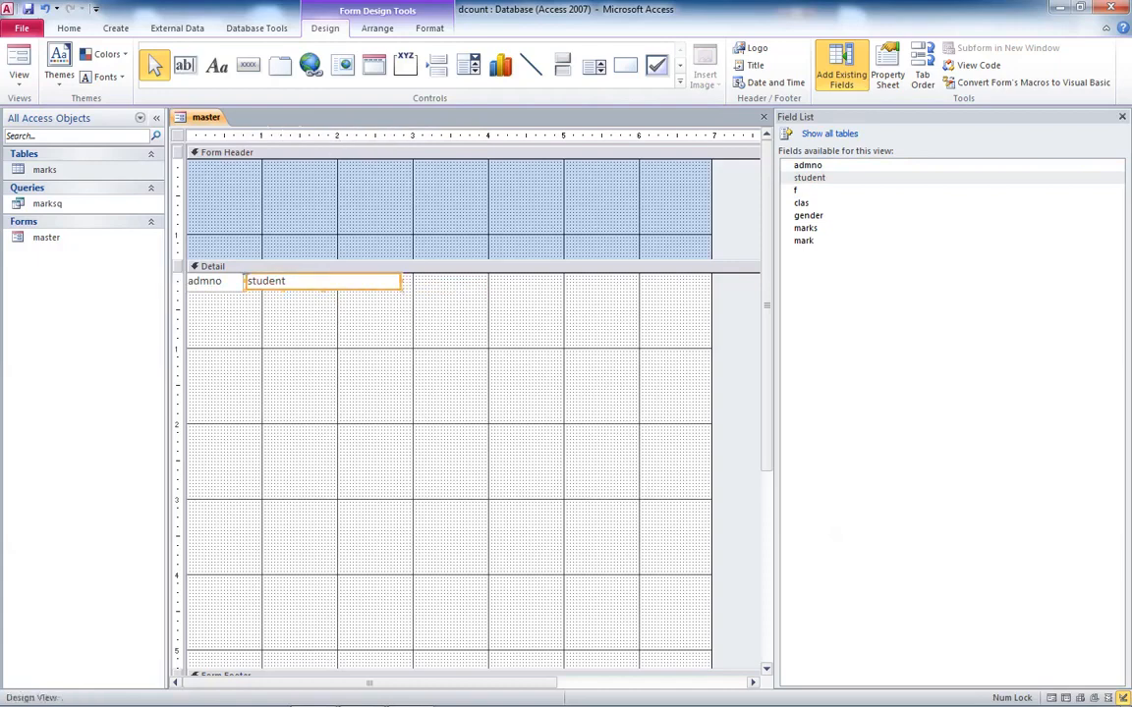
- Place the f field after student on the same row and narrow it
left_click_drag(798, 190, 304, 344)
left_click_drag(396, 344, 404, 282)
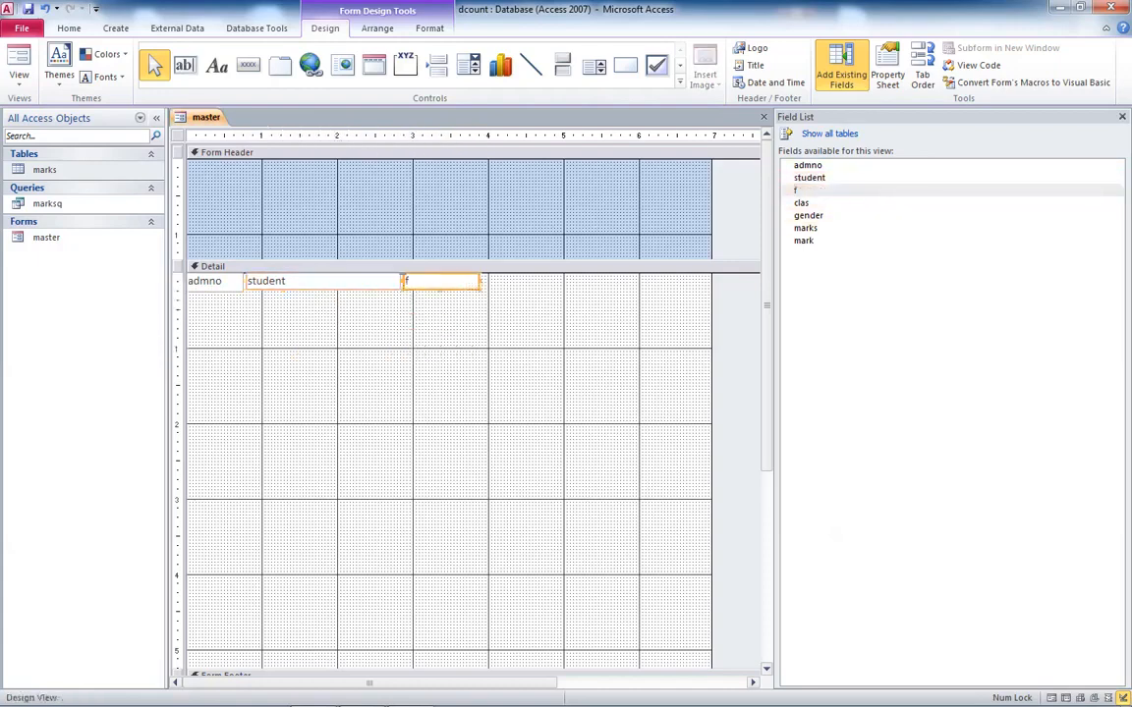
left_click_drag(481, 282, 414, 282)
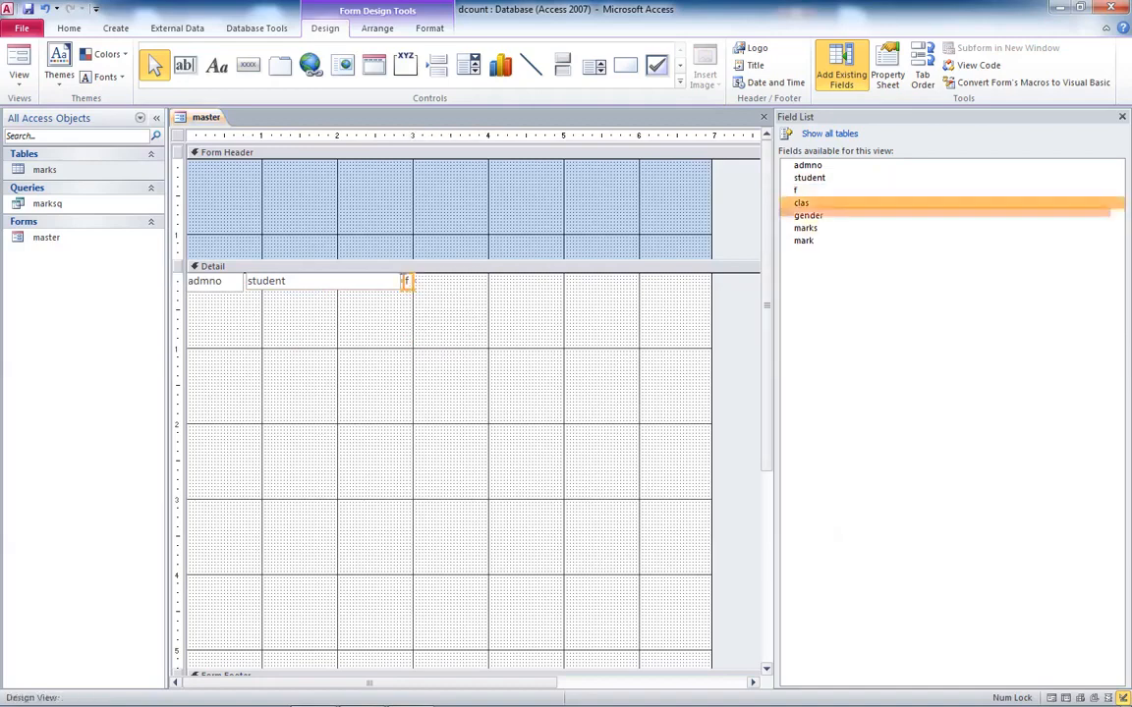
- Place the clas field after f on the same row and delete its label
left_click_drag(801, 204, 451, 282)
left_click(386, 335)
key("Delete")
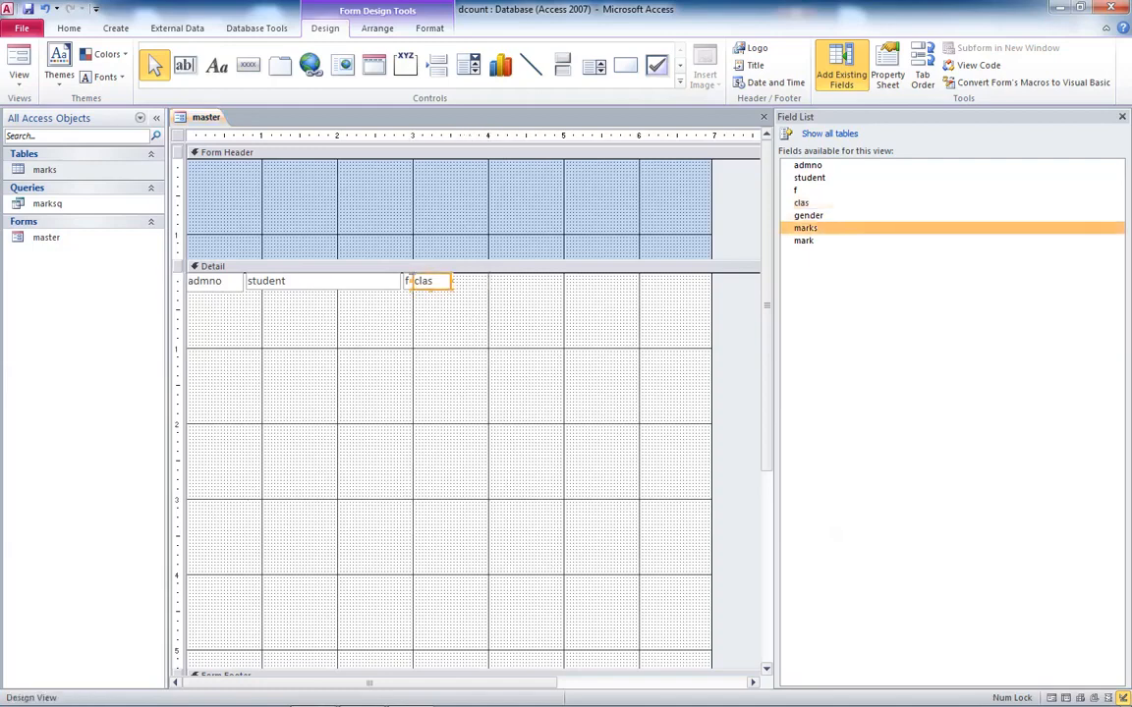
- Add the marks field, delete its label, move its box onto the row after clas, and widen the clas box
left_click_drag(805, 228, 458, 353)
left_click(379, 359)
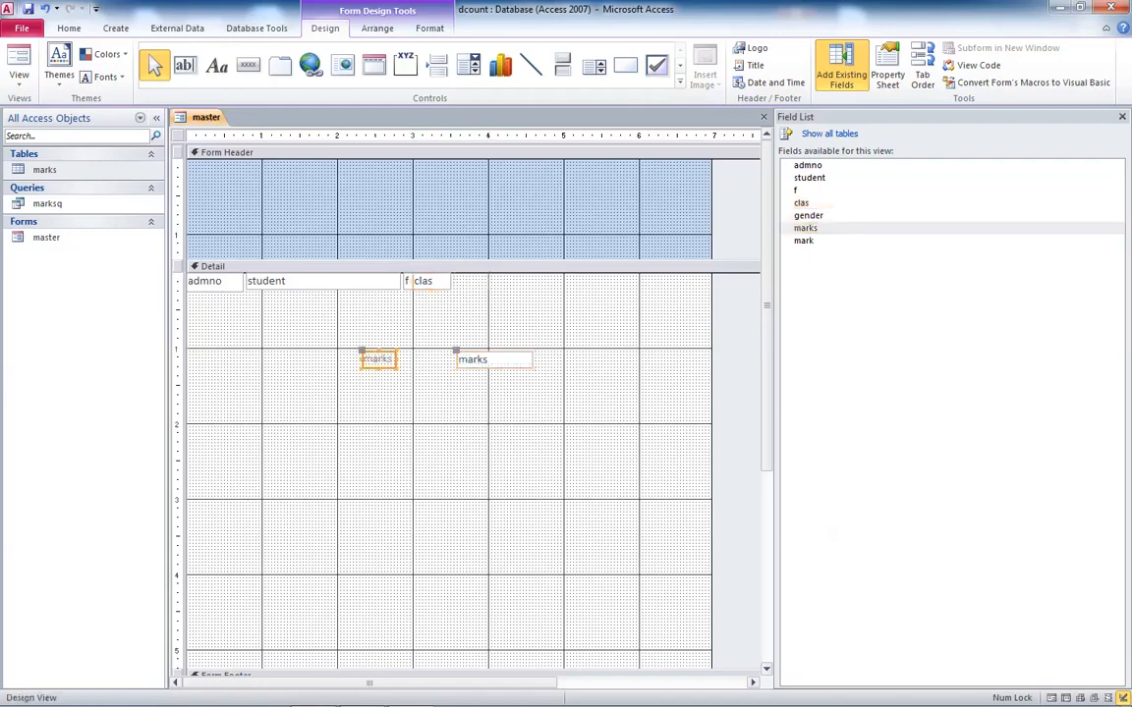
key("Delete")
left_click_drag(492, 359, 524, 281)
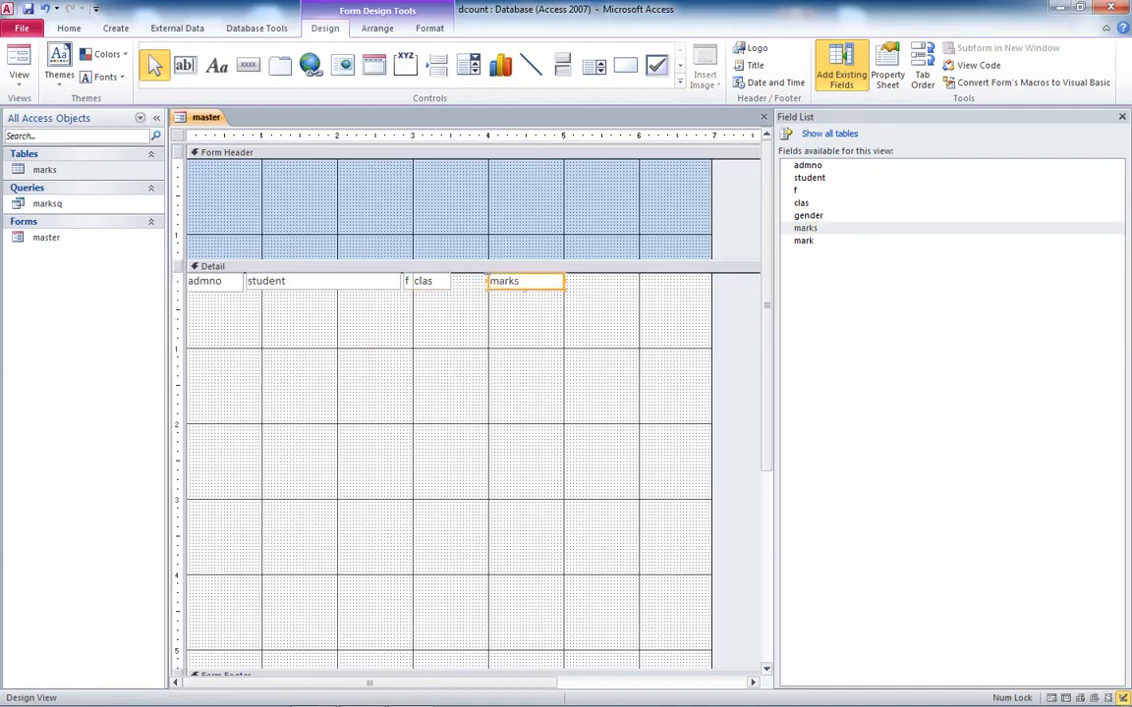
left_click(432, 281)
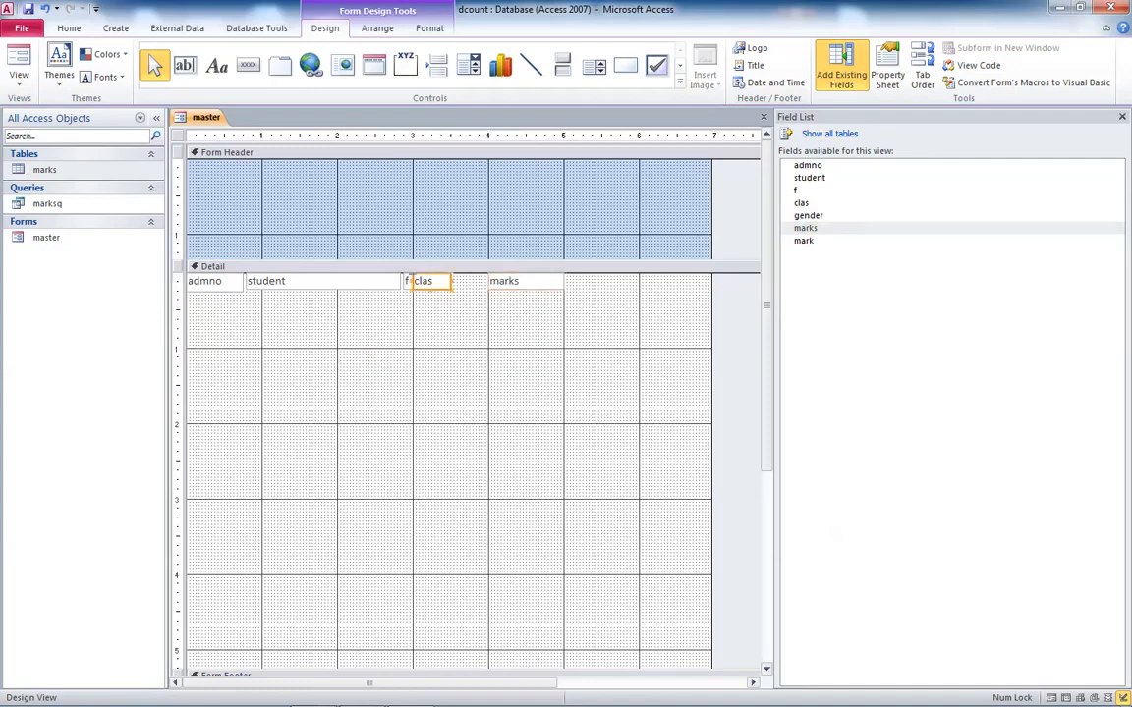
left_click_drag(450, 281, 478, 281)
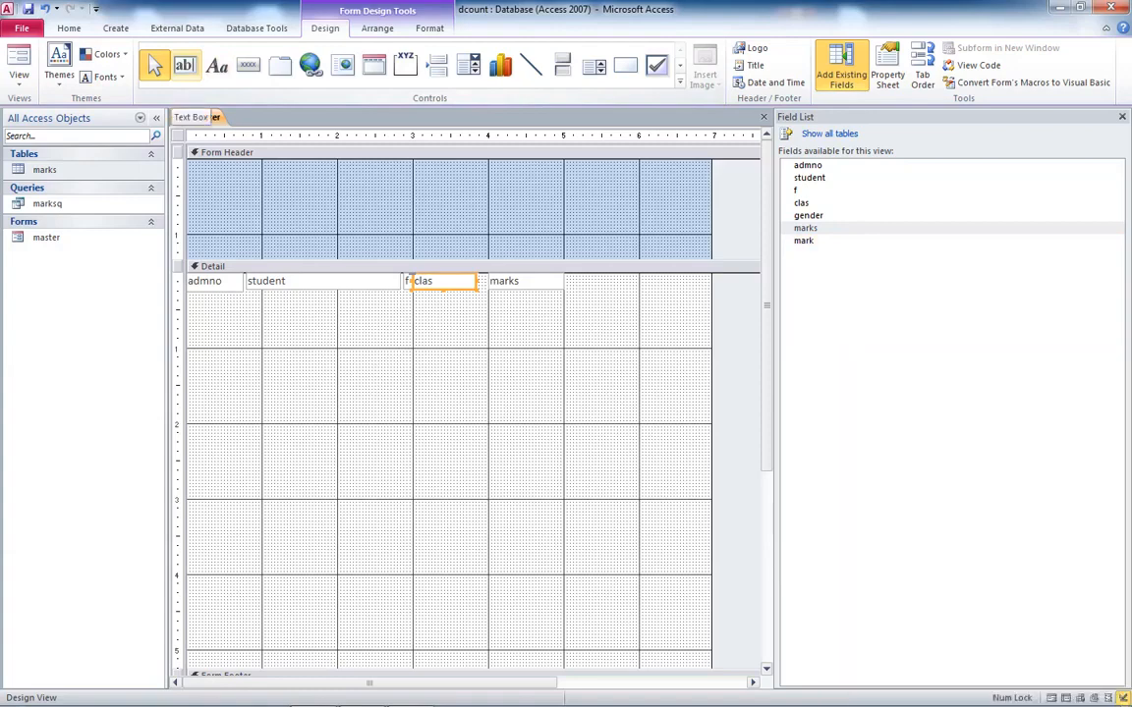
- Draw a text box in the form header and enter the expression =mark in it
left_click(183, 65)
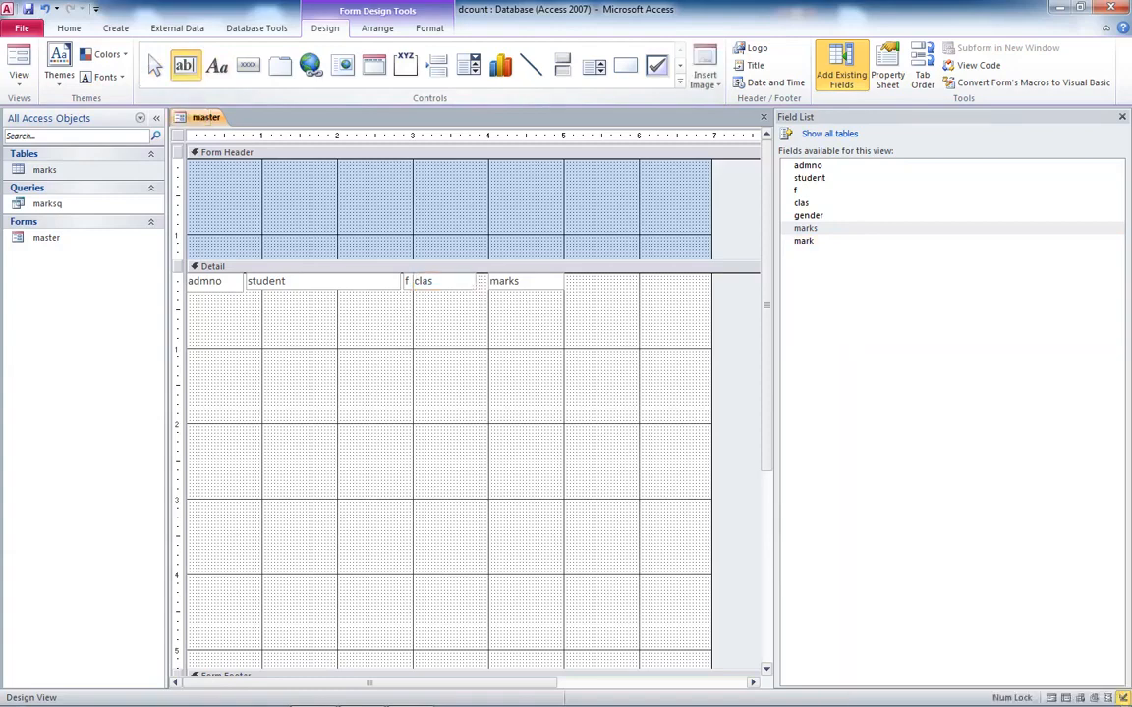
left_click_drag(604, 175, 655, 189)
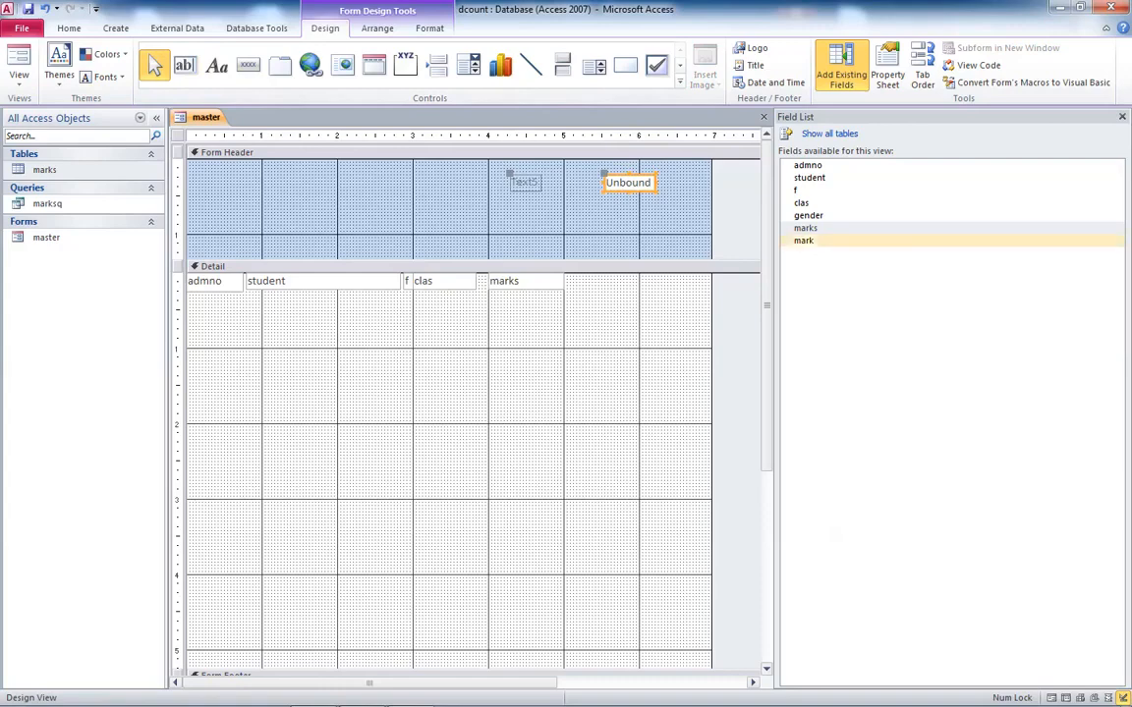
left_click(628, 183)
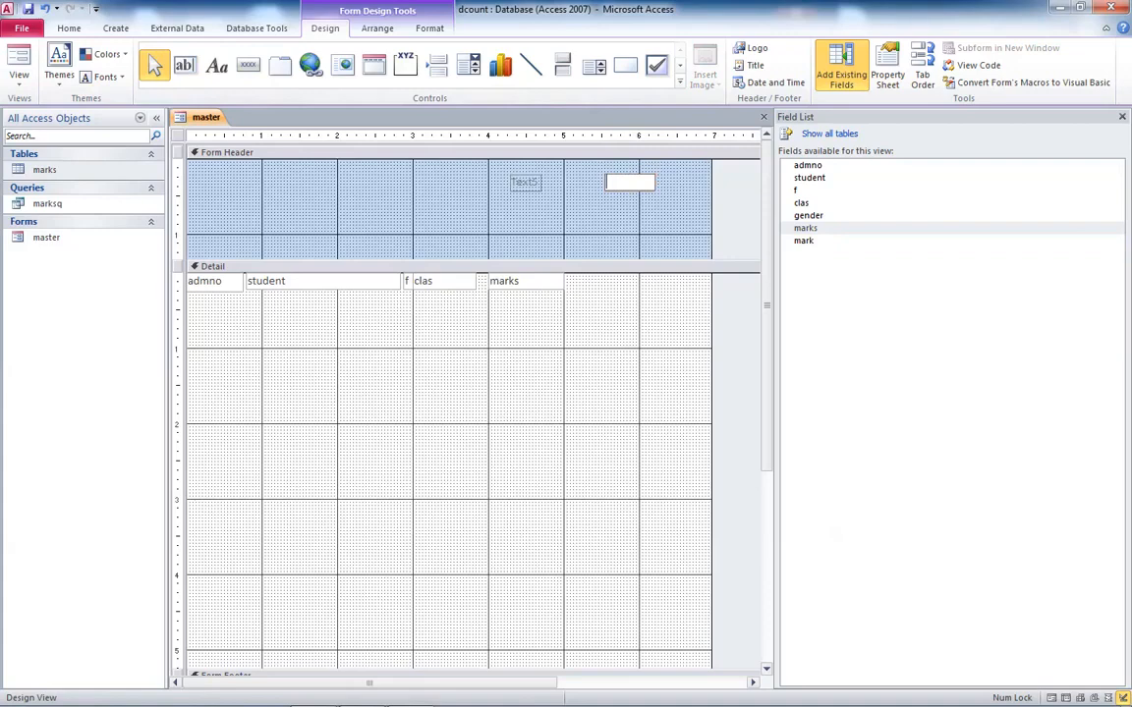
type("=mark")
key("Return")
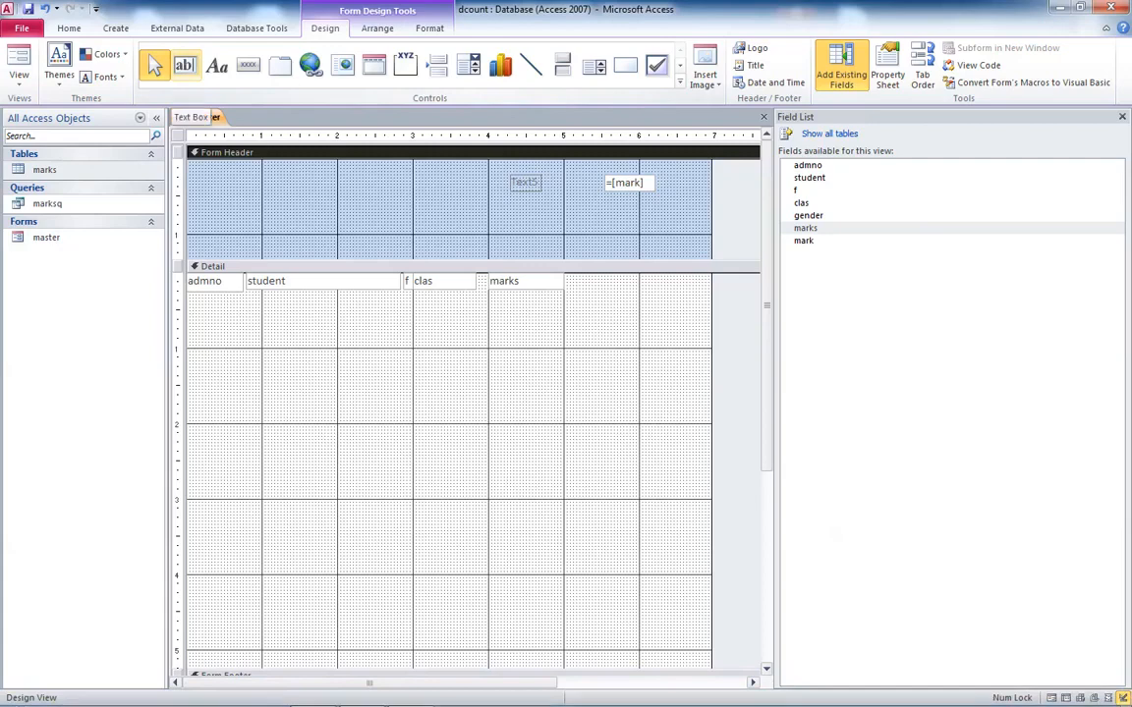
- Draw an unbound text box after marks on the detail row and delete its label
left_click(184, 65)
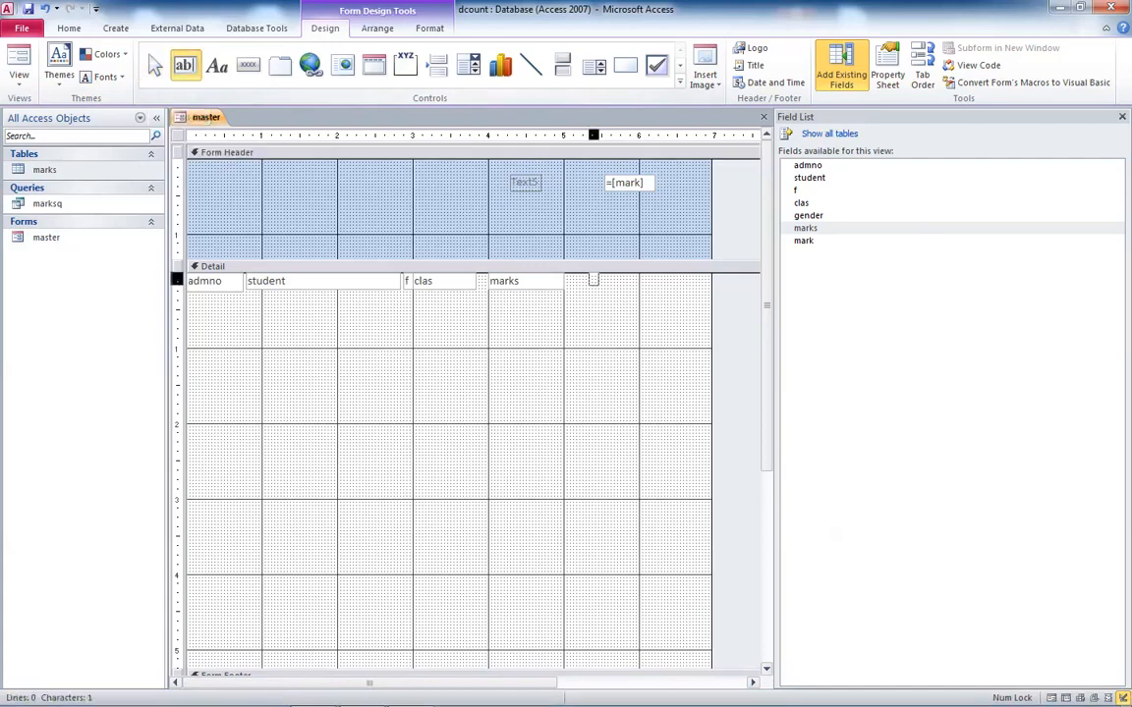
left_click_drag(588, 275, 694, 288)
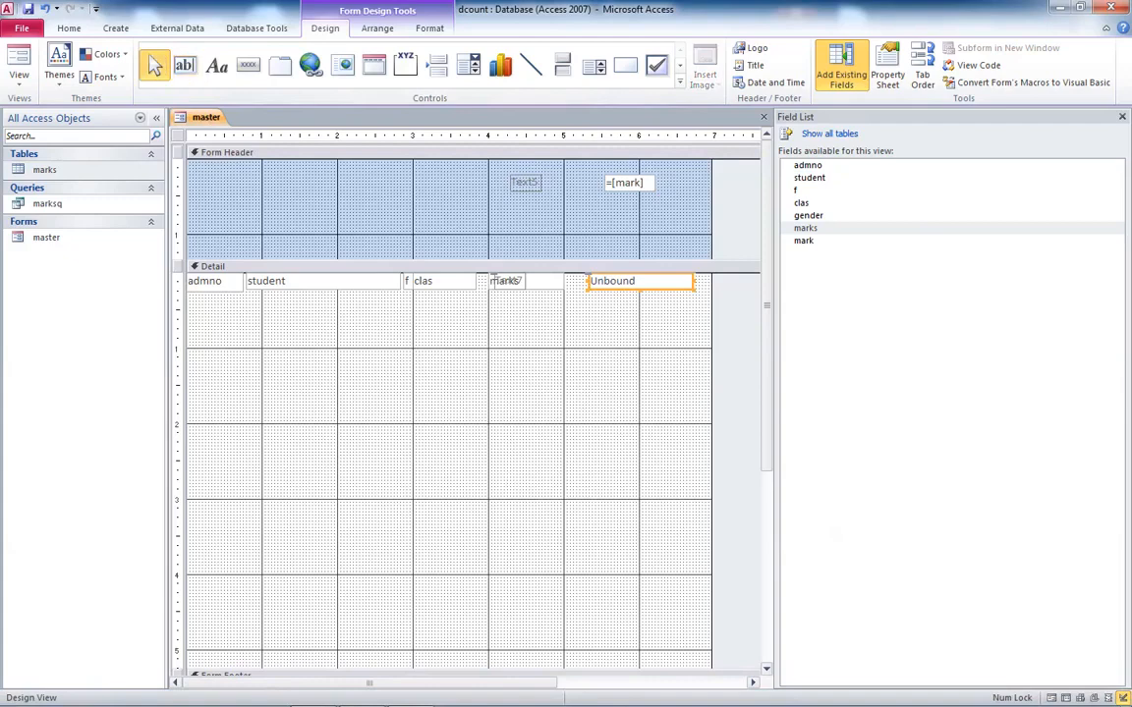
left_click(496, 281)
key("Delete")
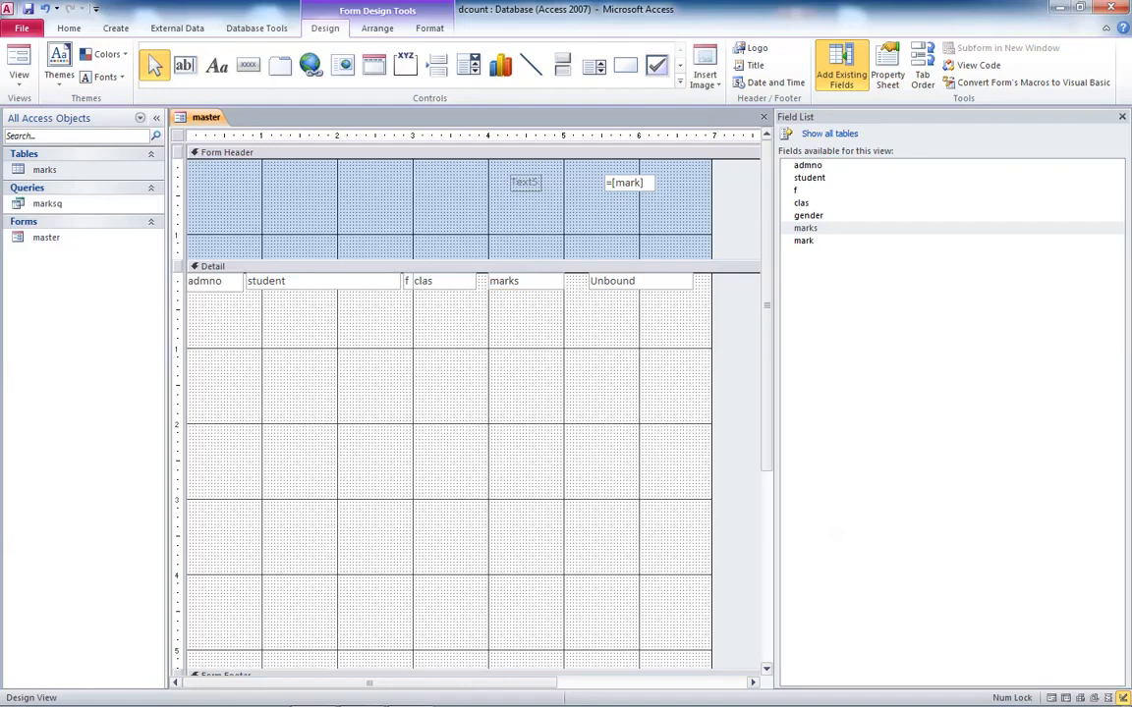
- Add a header label spanning the columns with the headings ADMNO, NAME, F CLS, MARKS and RANK/POS in capitals
left_click(217, 64)
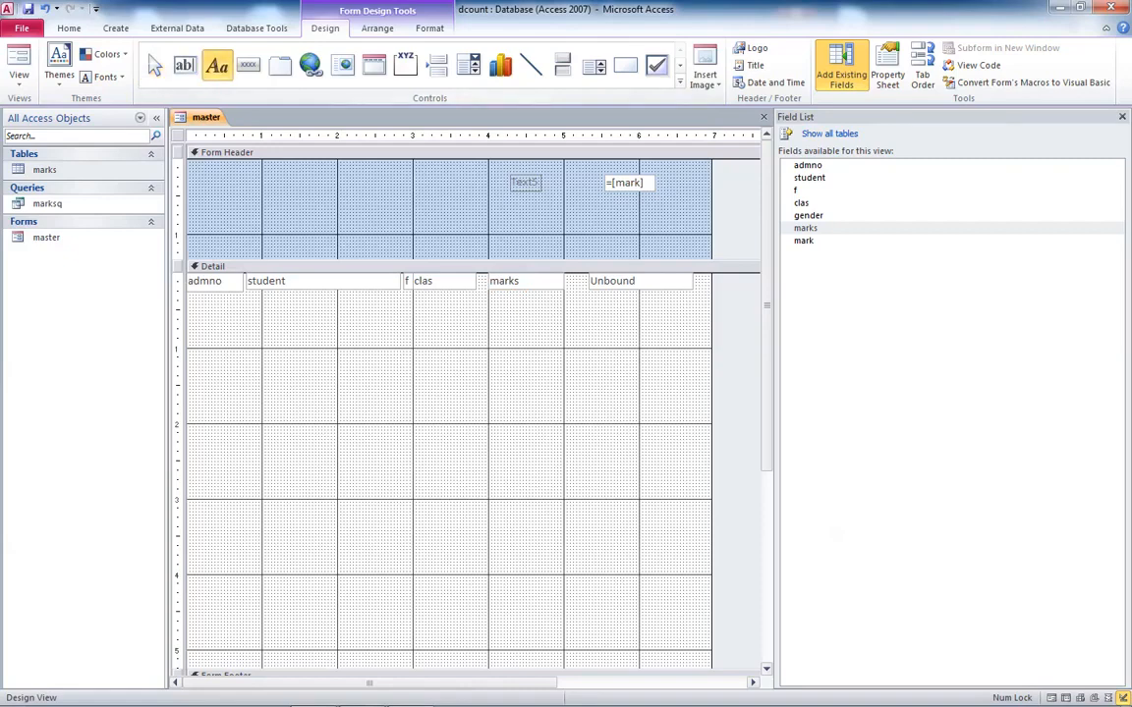
left_click_drag(189, 238, 678, 252)
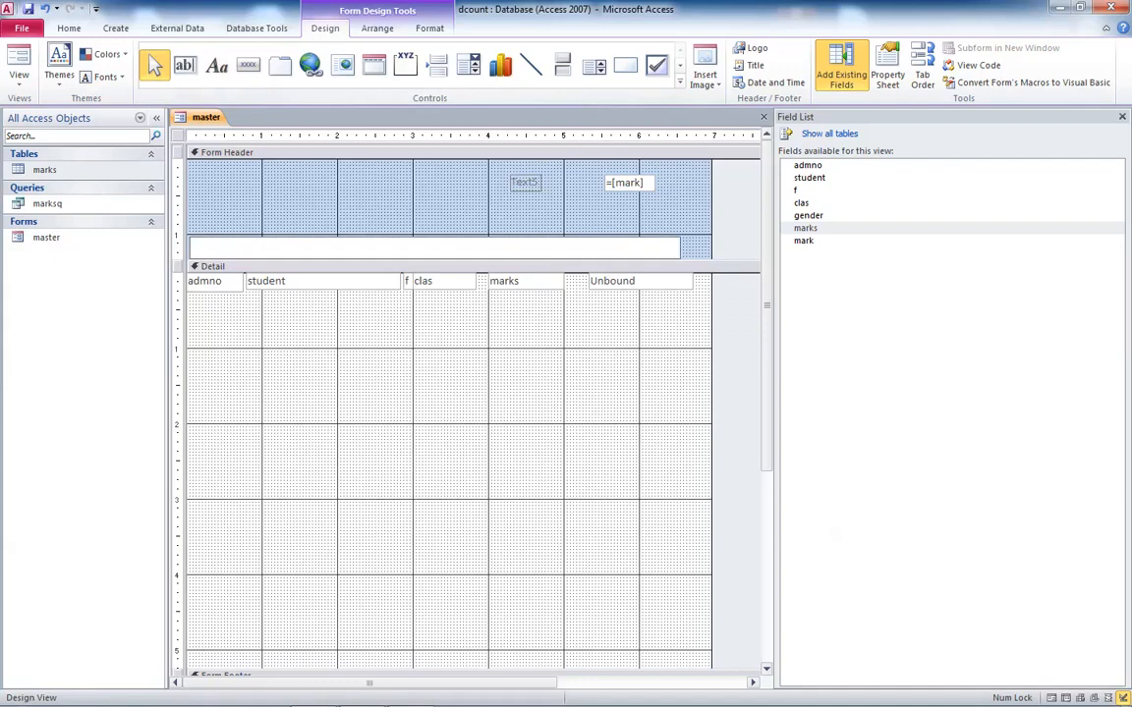
key("Caps_Lock")
type("ADMNO  NAME")
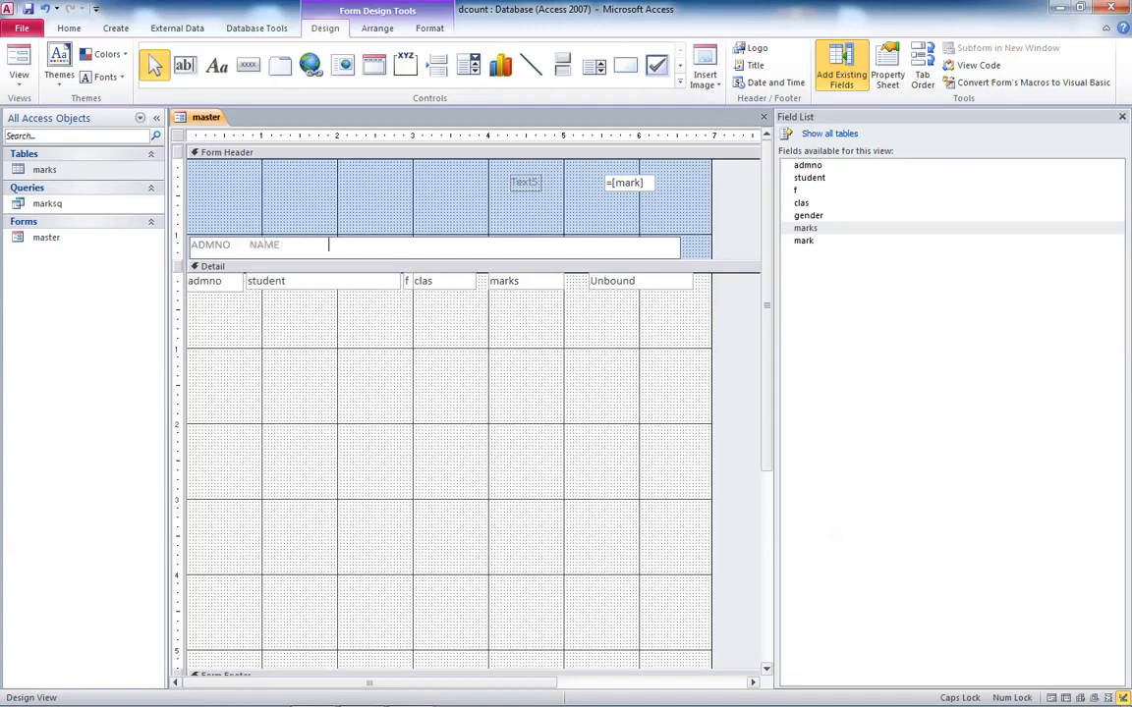
type("                                 F CLS                 MARKS                   RANK/POS")
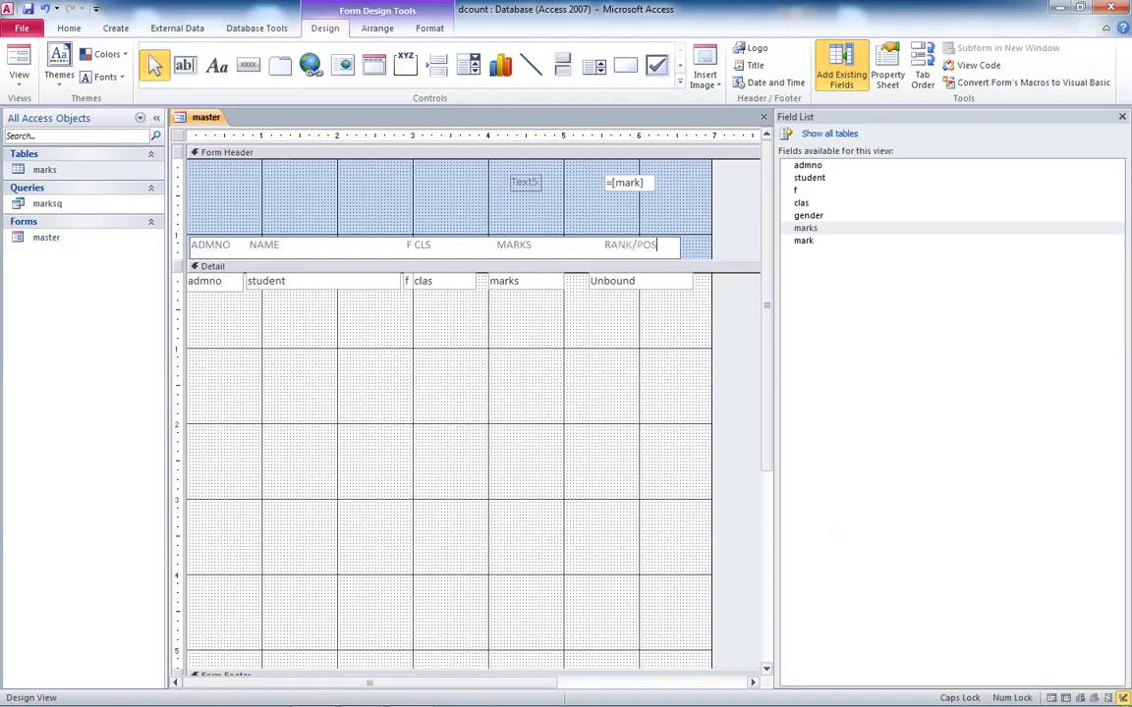
- Format the column heading label with red font colour and bold
left_click(471, 334)
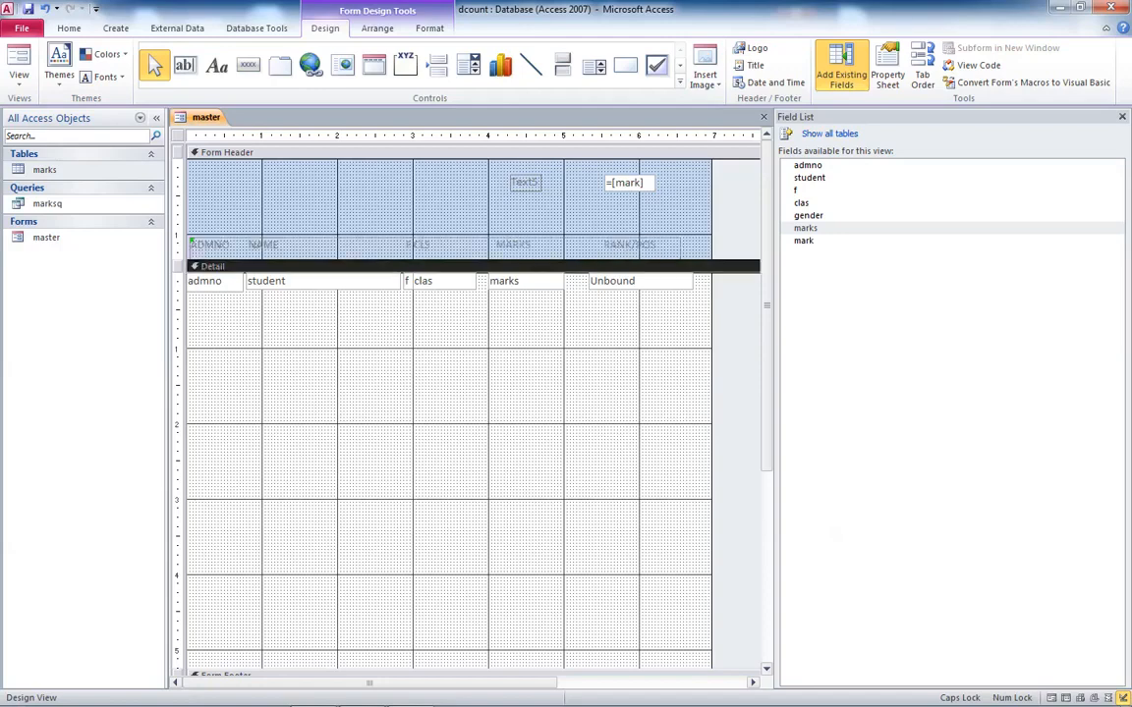
left_click(452, 246)
left_click(68, 29)
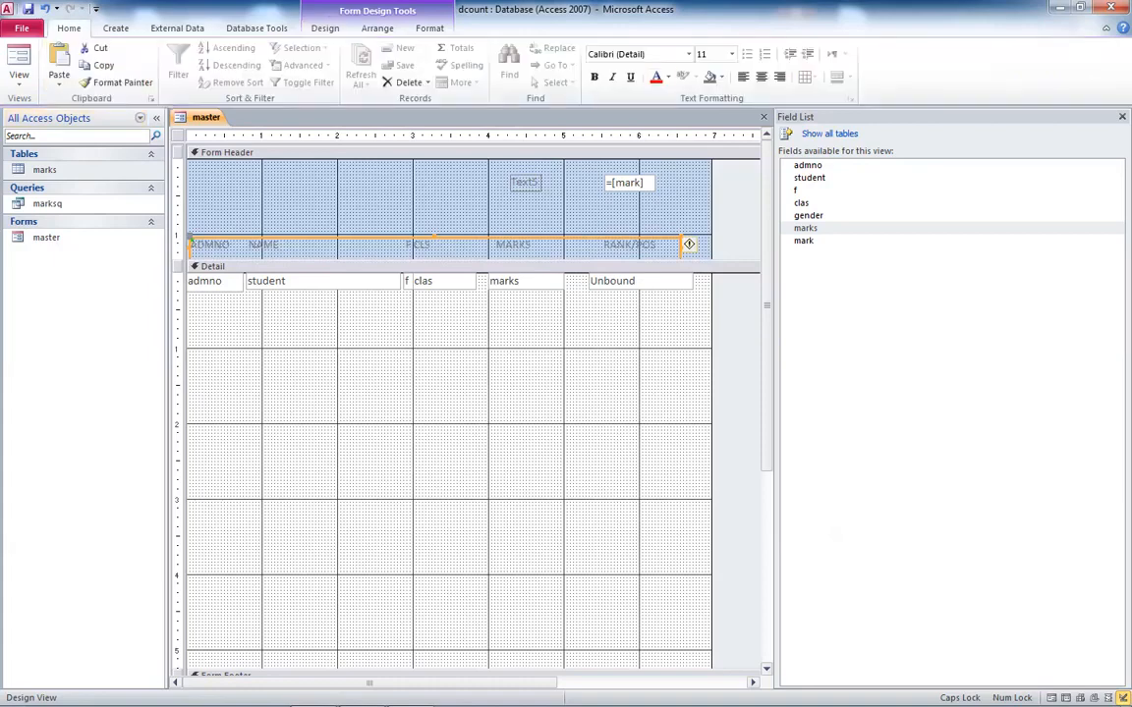
left_click(657, 77)
key("ctrl+b")
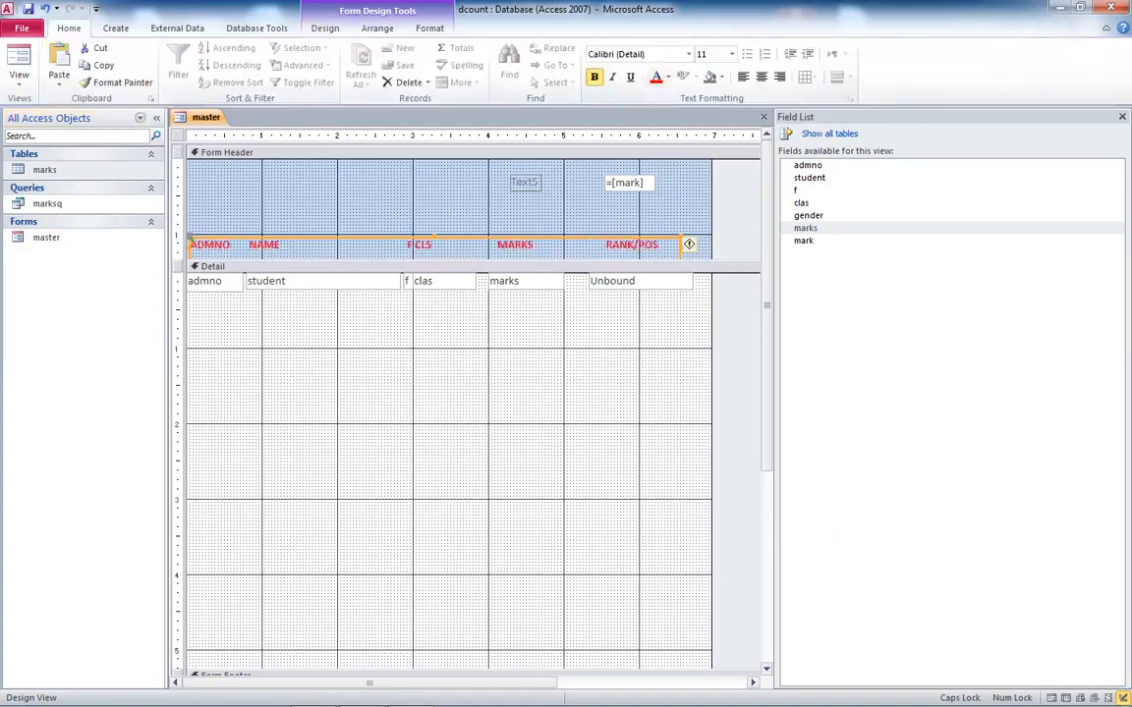
- Close the field list and shrink the Detail section to the height of the field row
left_click(1122, 117)
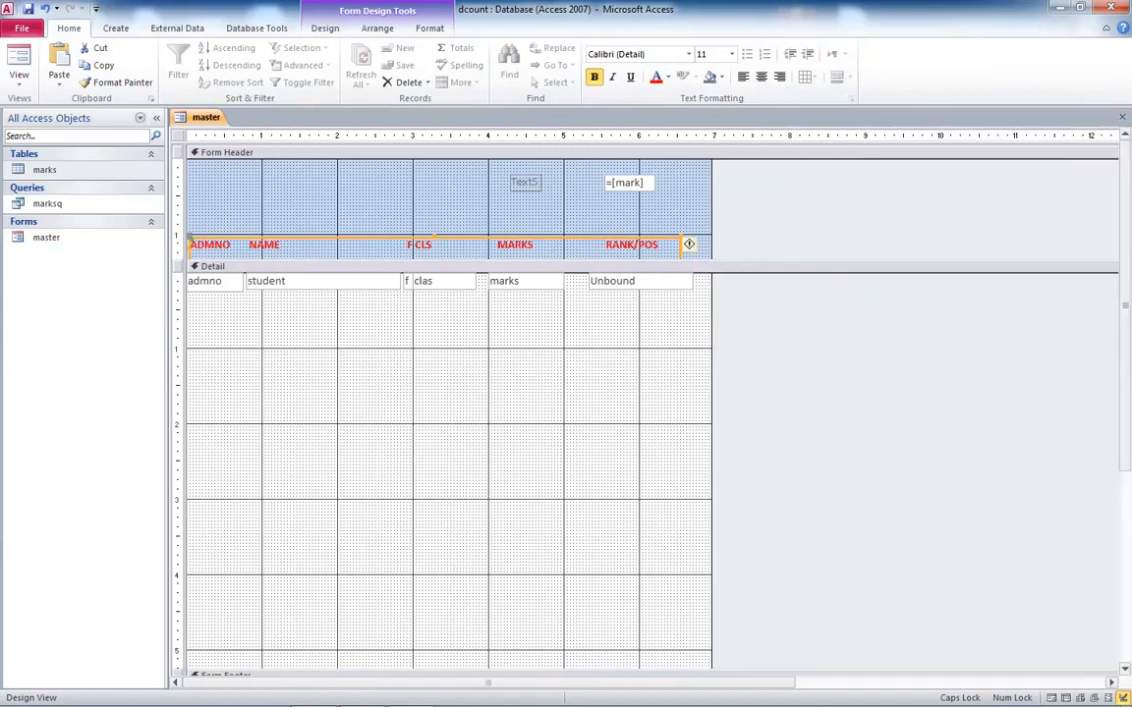
scroll(689, 244, "down", 3)
scroll(449, 344, "up", 3)
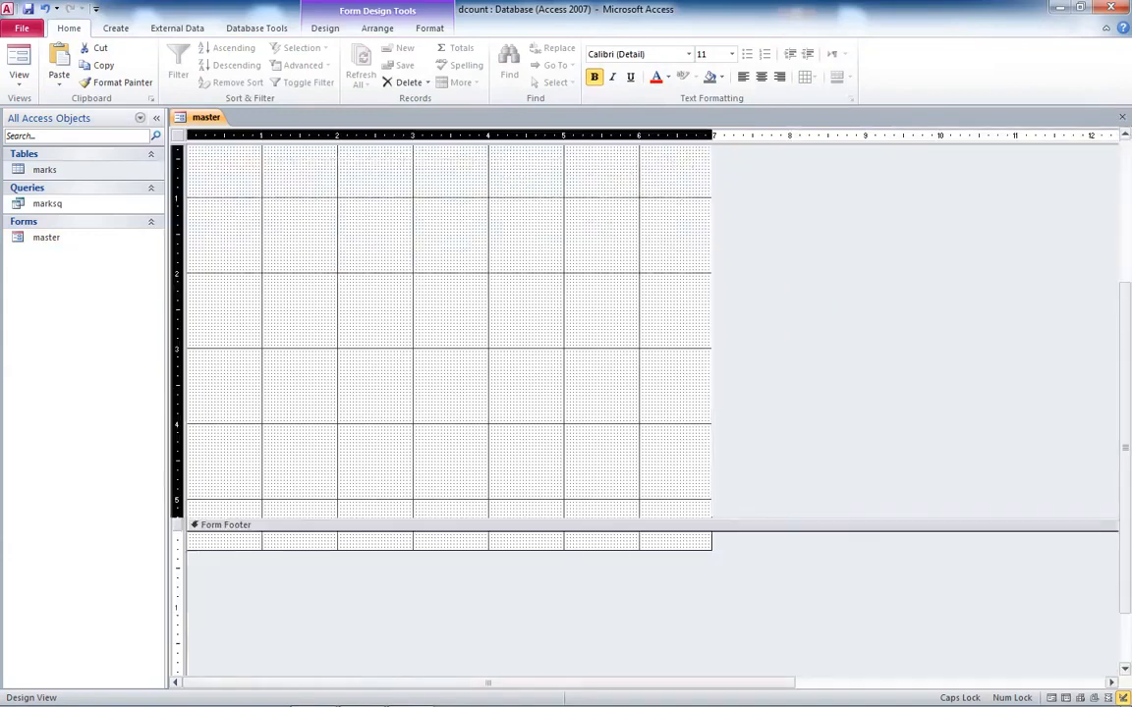
left_click_drag(449, 229, 449, 232)
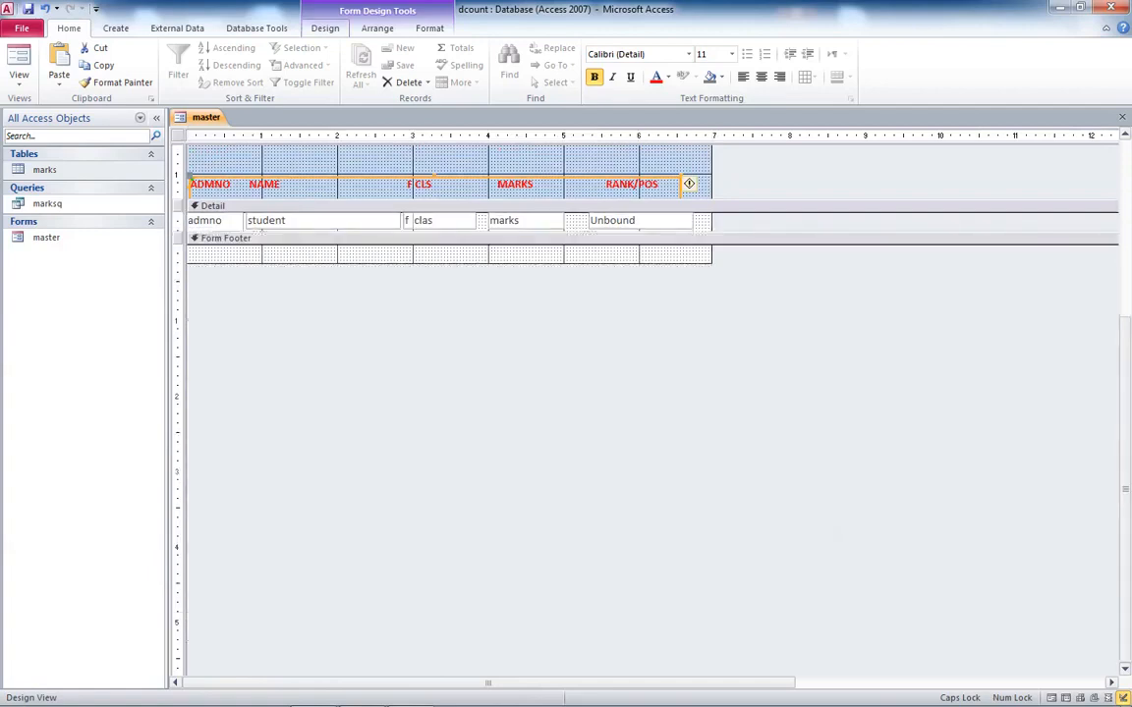
- Preview the master form in Form view and return to Design view
left_click(325, 28)
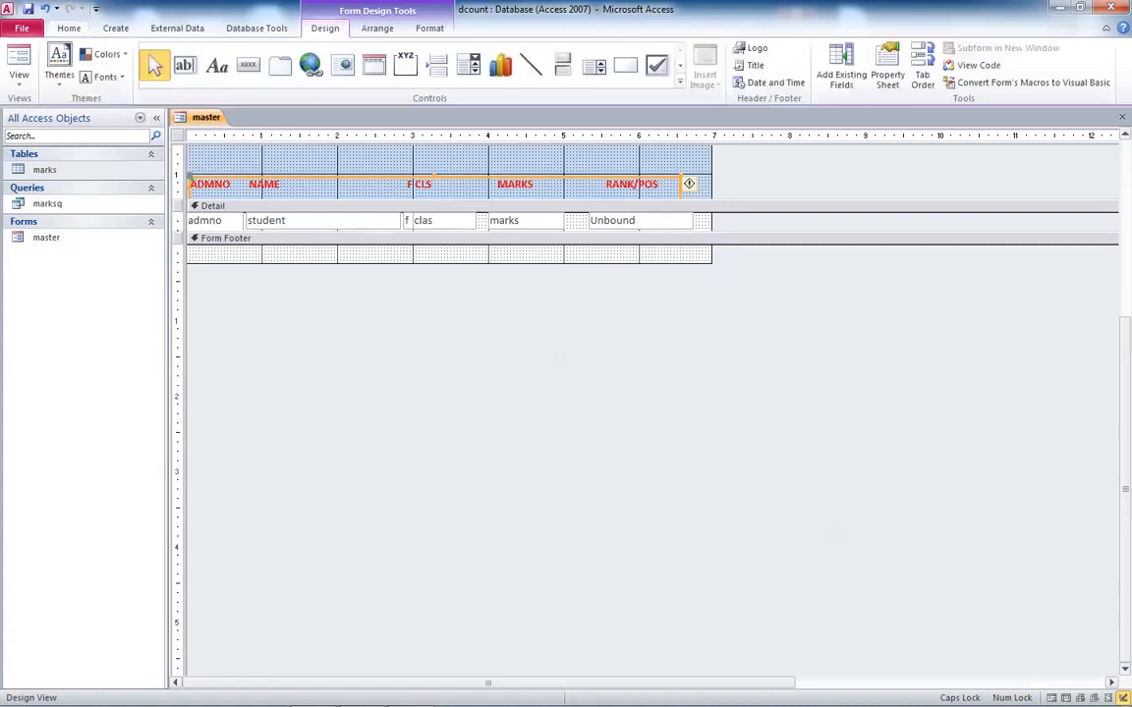
left_click(19, 65)
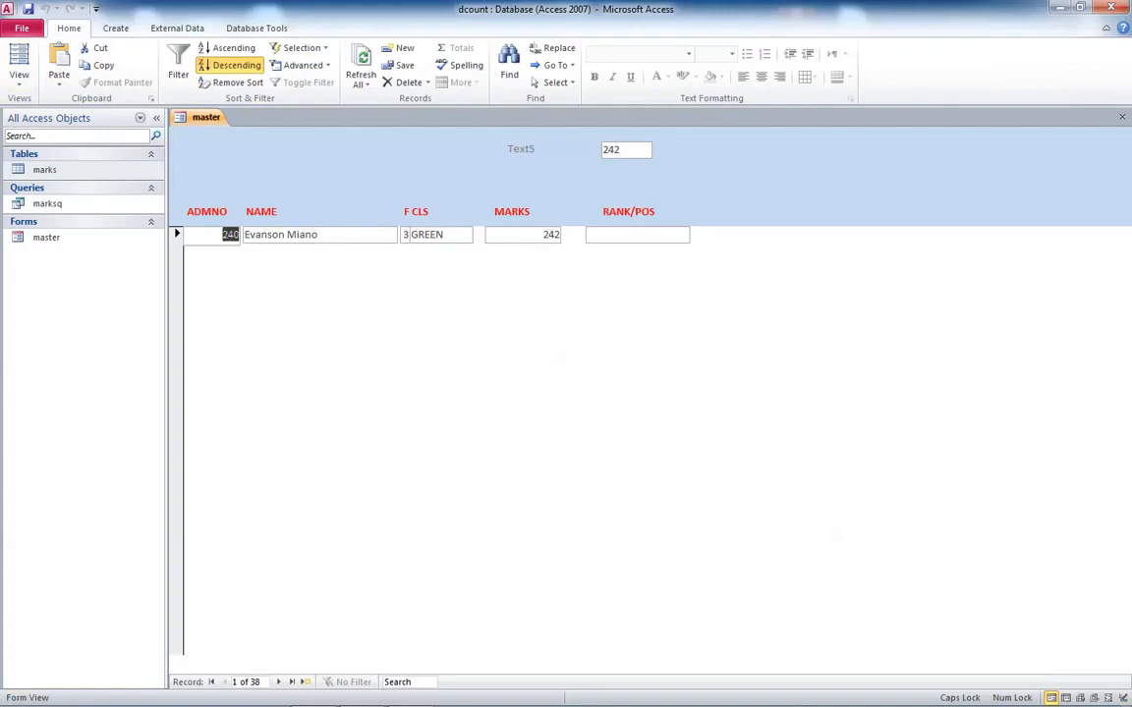
right_click(579, 274)
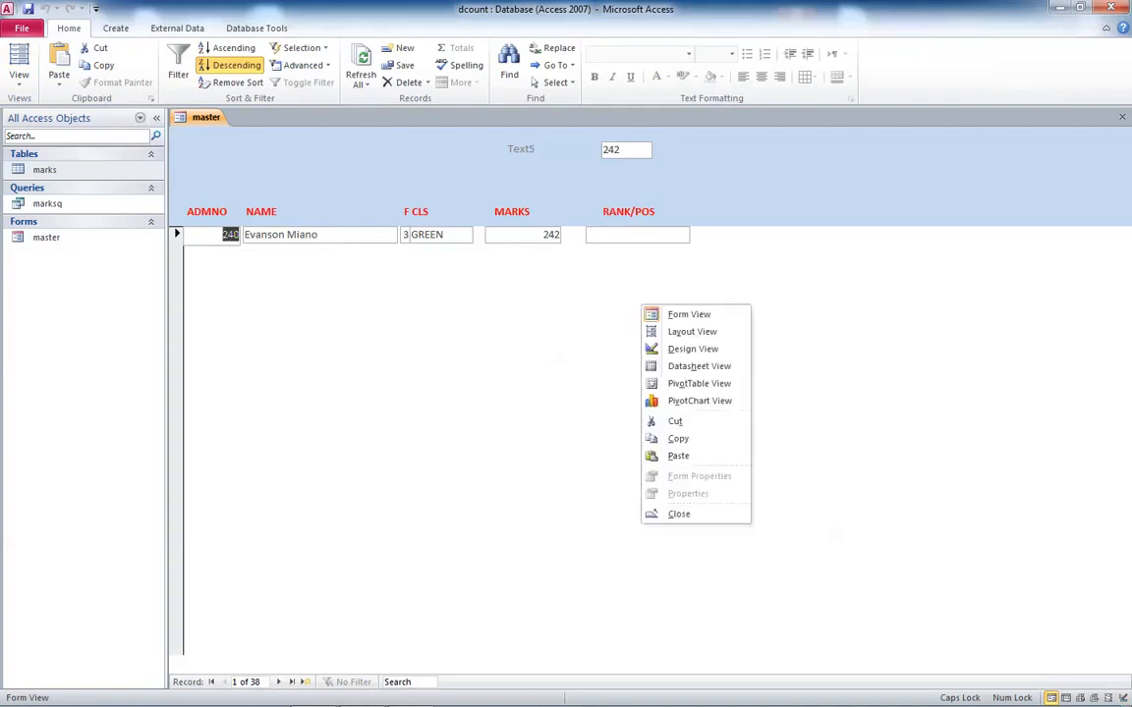
left_click(614, 328)
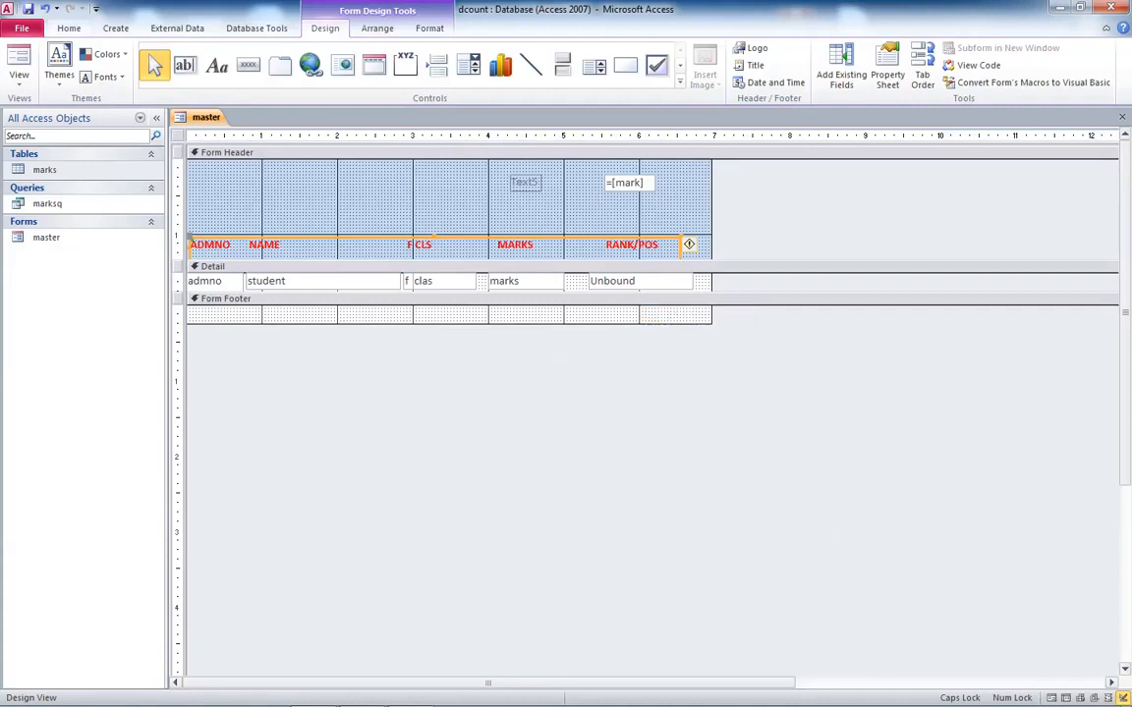
- Open the form's property sheet and set its Default View to Continuous Forms
left_click(887, 71)
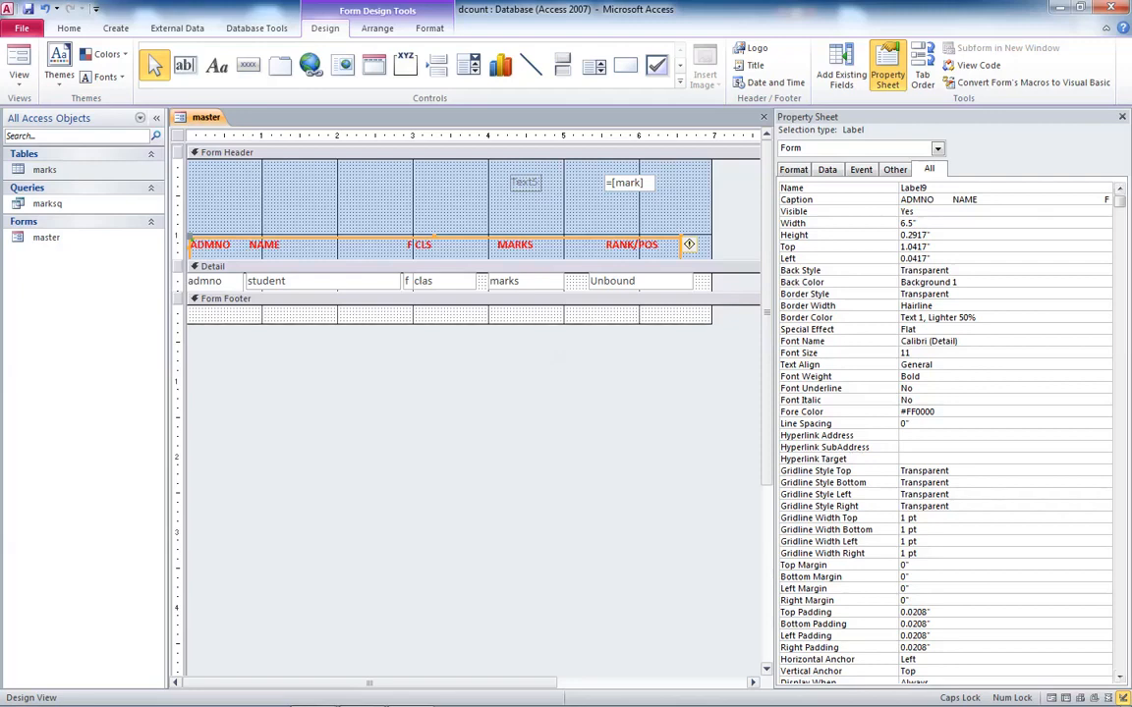
left_click(393, 202)
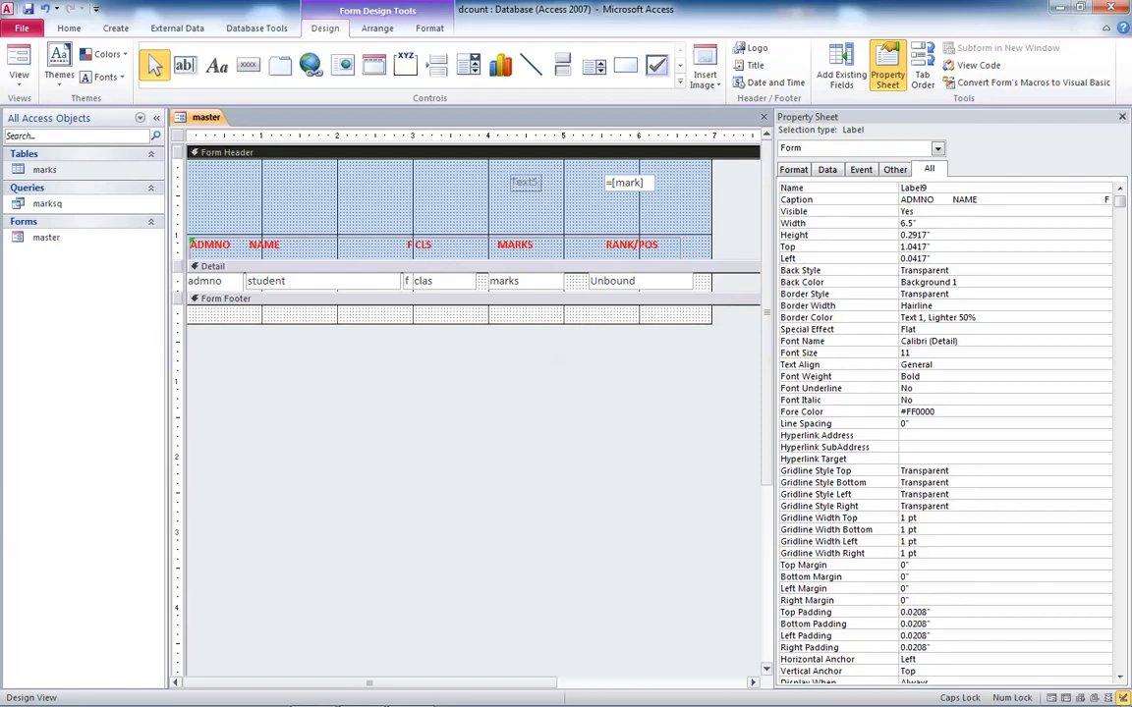
left_click(938, 148)
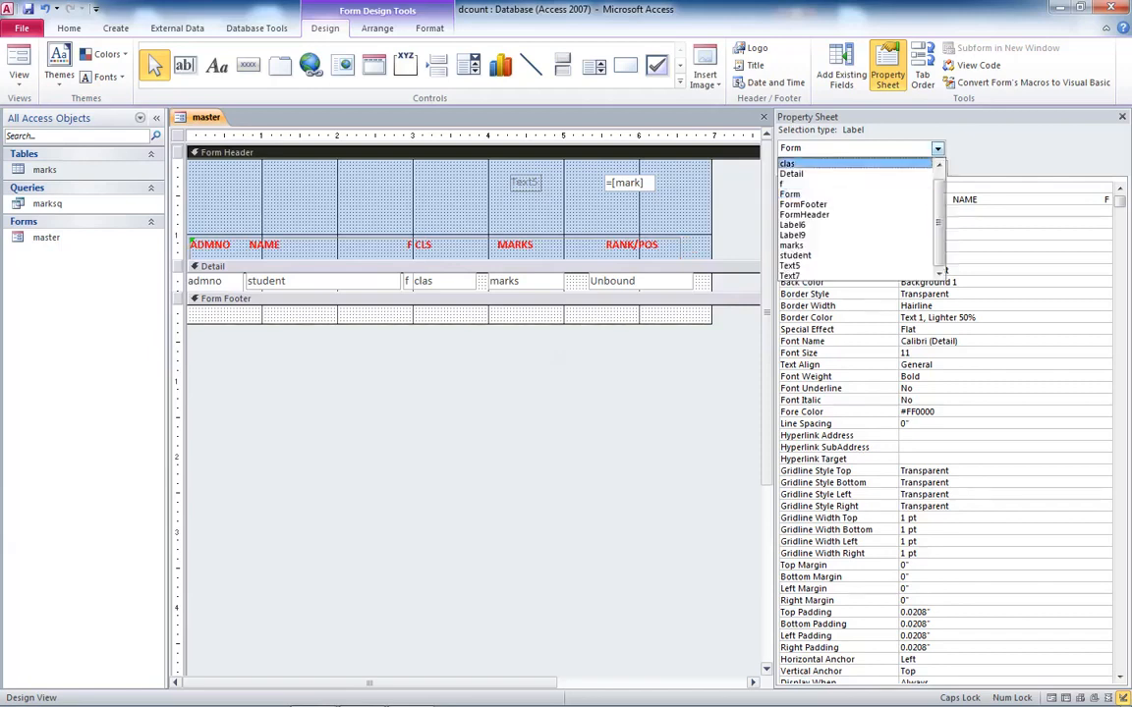
left_click(806, 194)
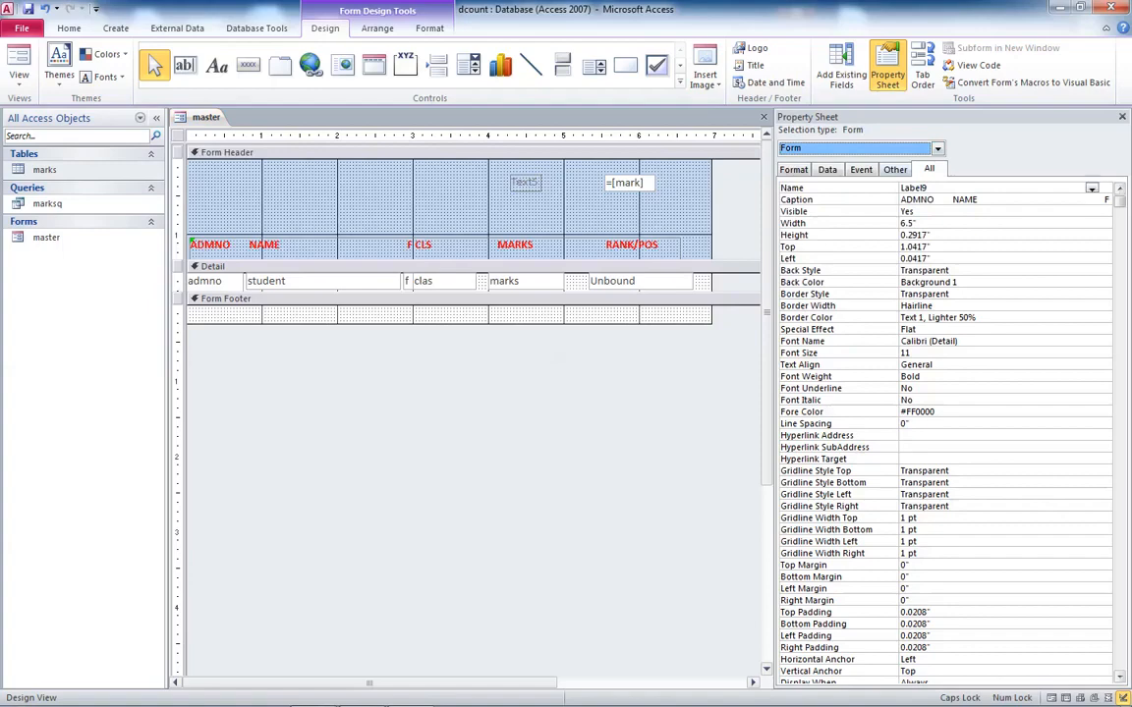
left_click(895, 169)
left_click(794, 170)
left_click(928, 170)
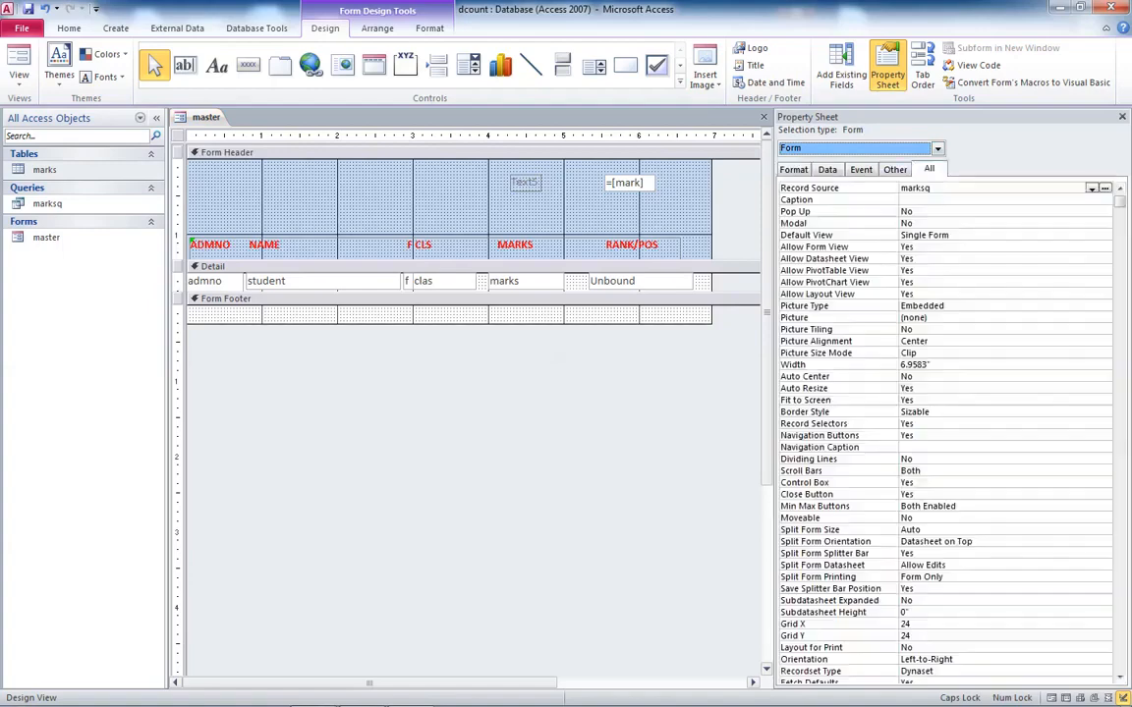
left_click(794, 170)
double_click(955, 199)
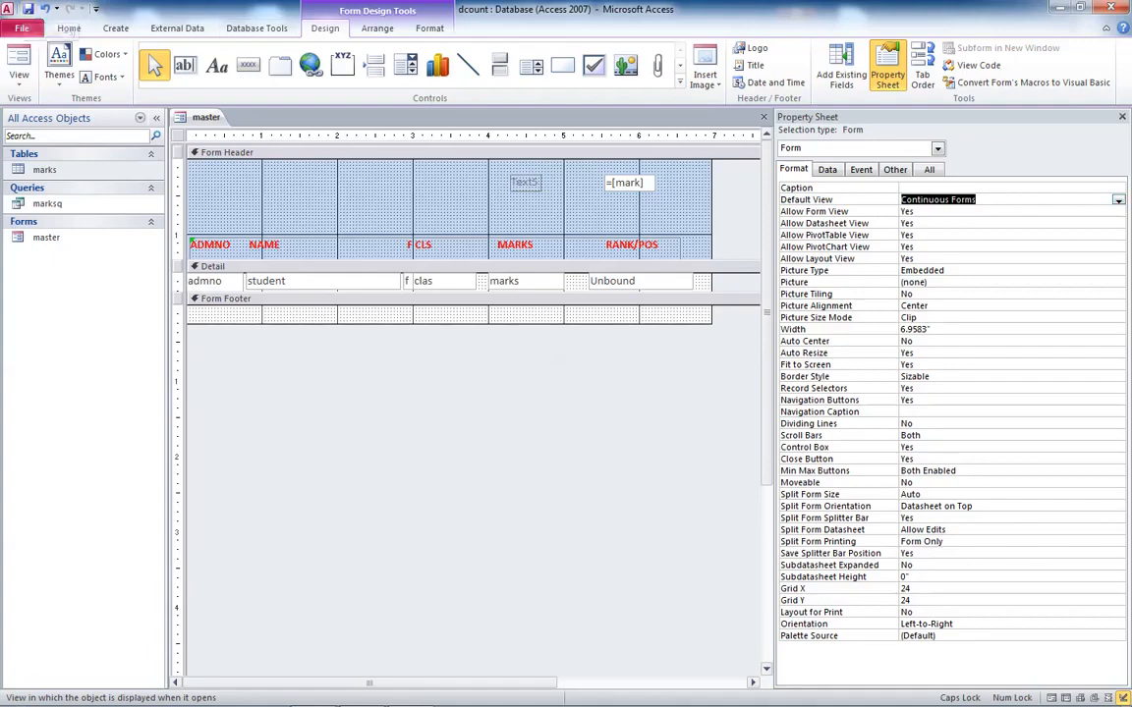
- Check the continuous layout in Form view, then go back to Design view
left_click(19, 69)
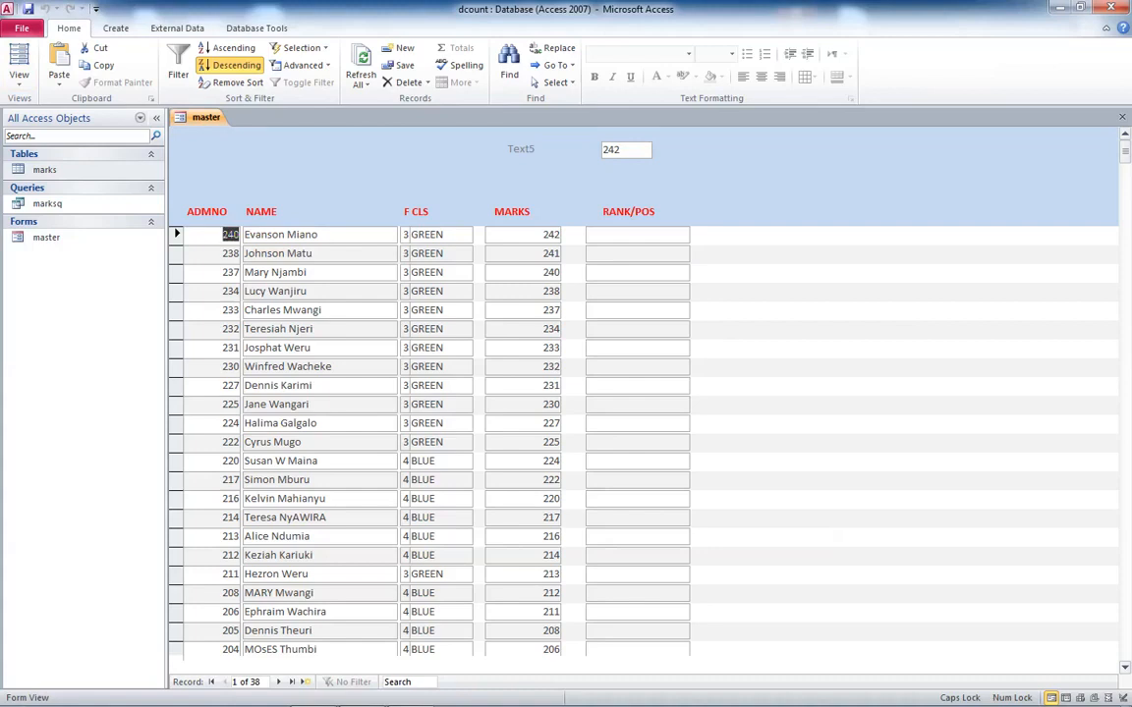
right_click(802, 170)
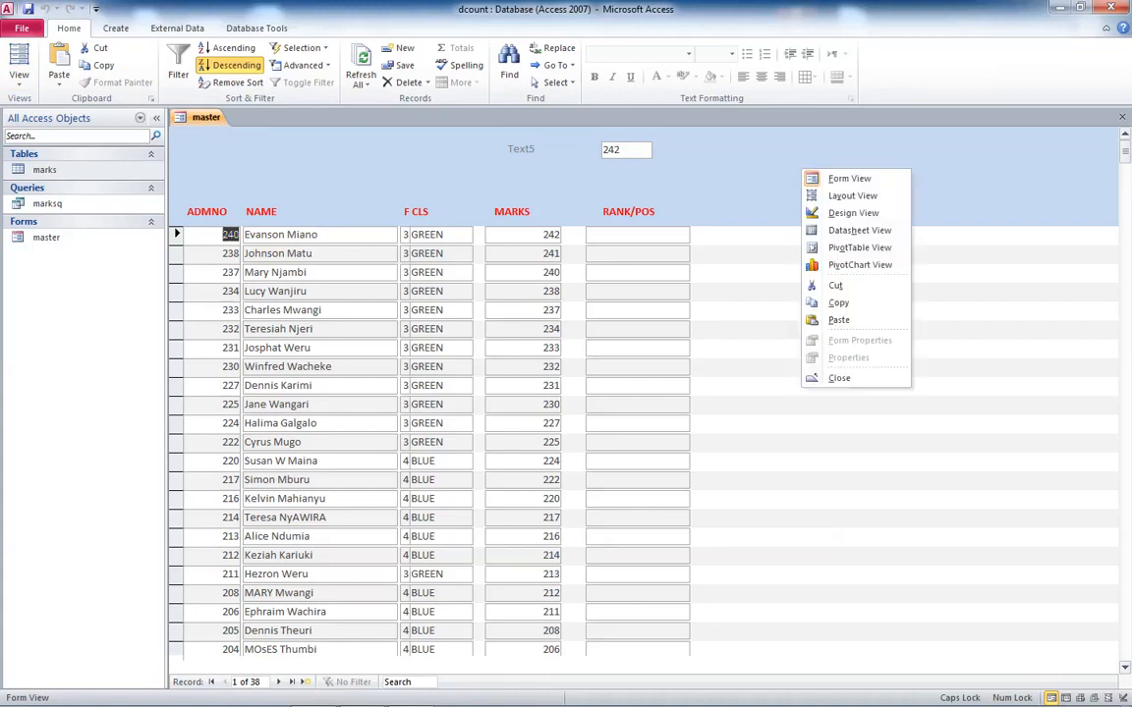
left_click(853, 212)
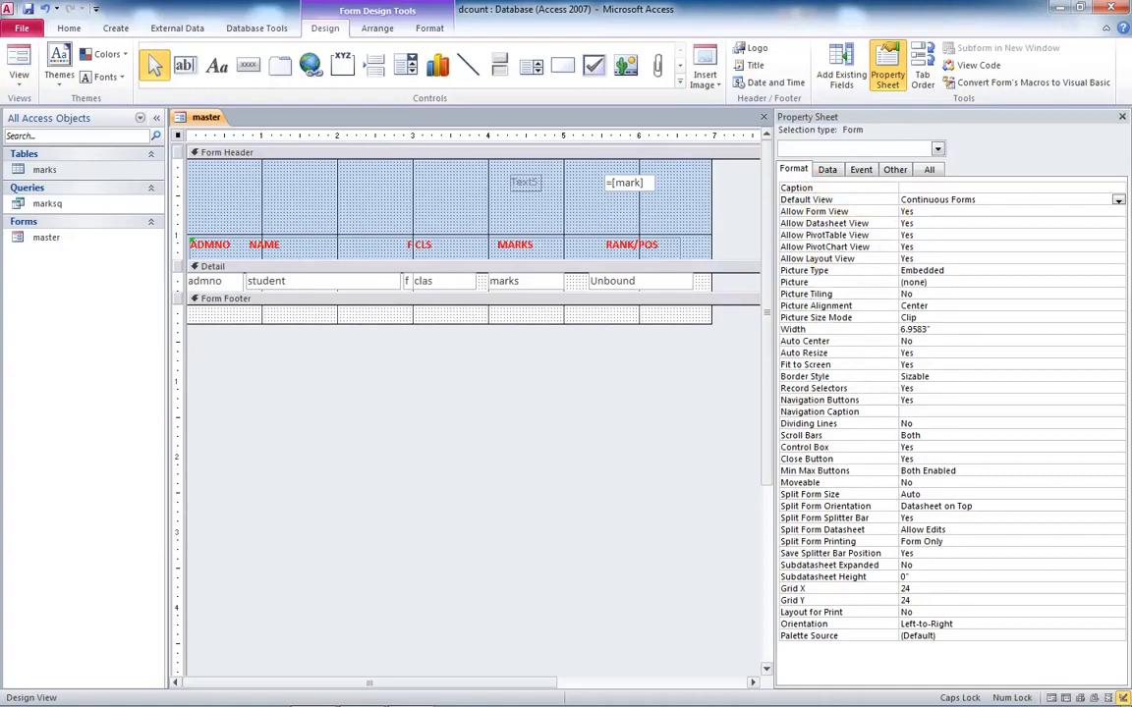
- Reopen the dcount database and open the master form in Design view
left_click(640, 282)
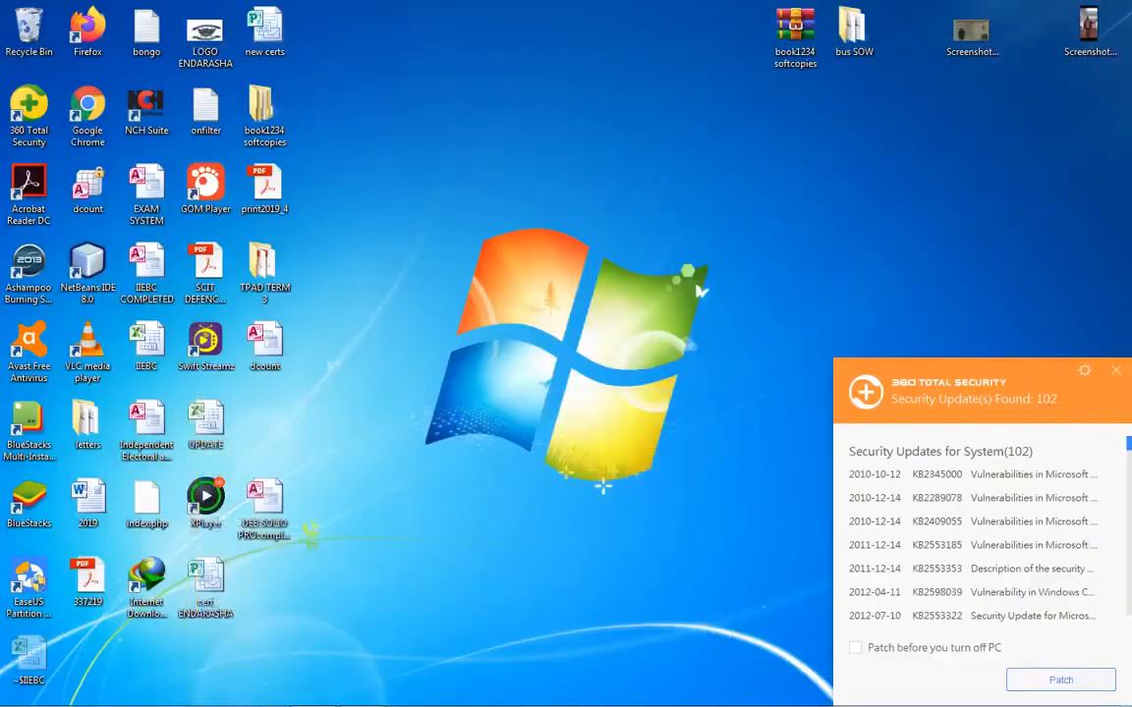
double_click(264, 341)
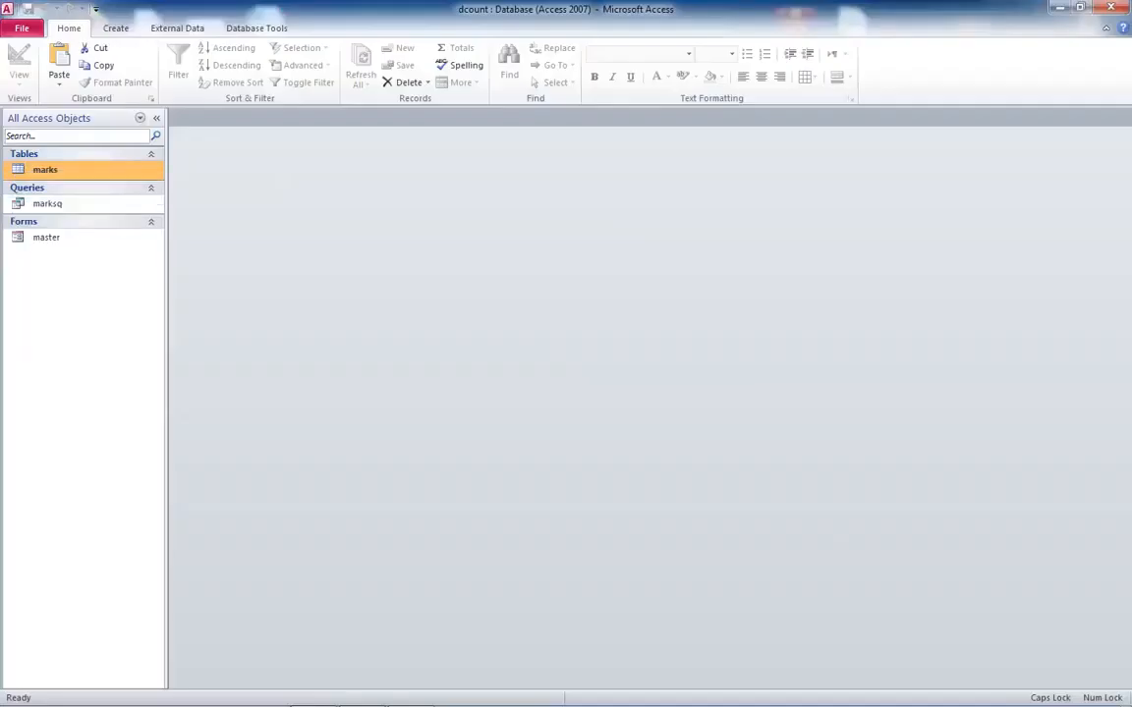
double_click(46, 237)
right_click(845, 161)
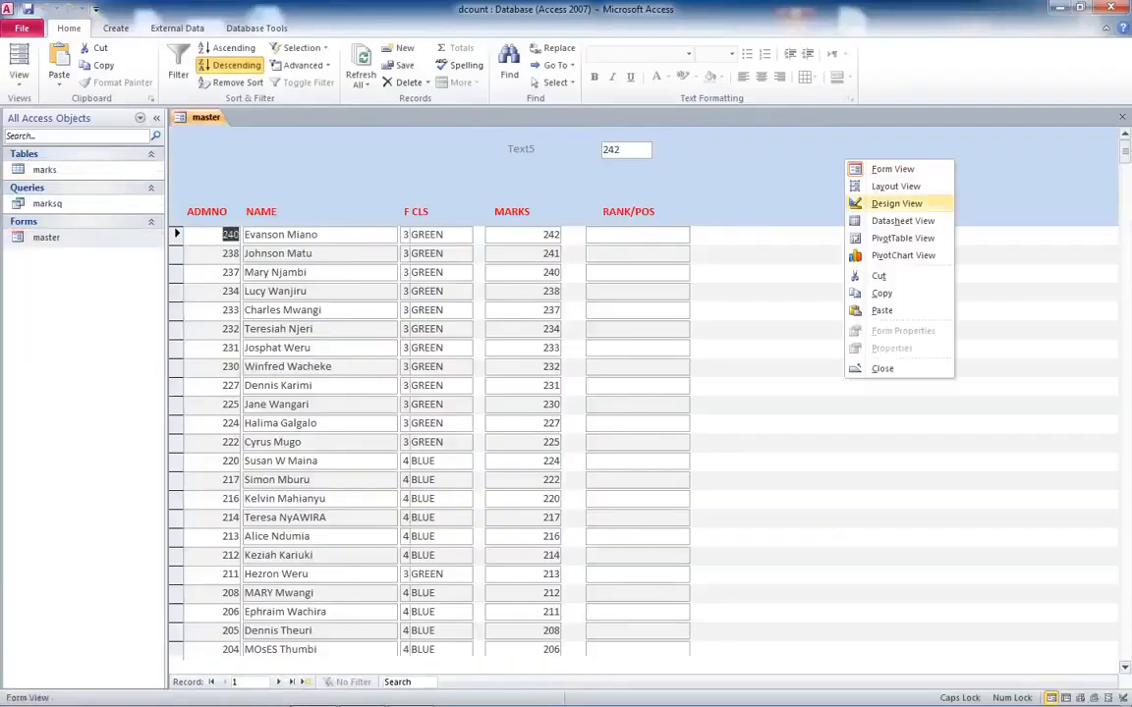
left_click(890, 203)
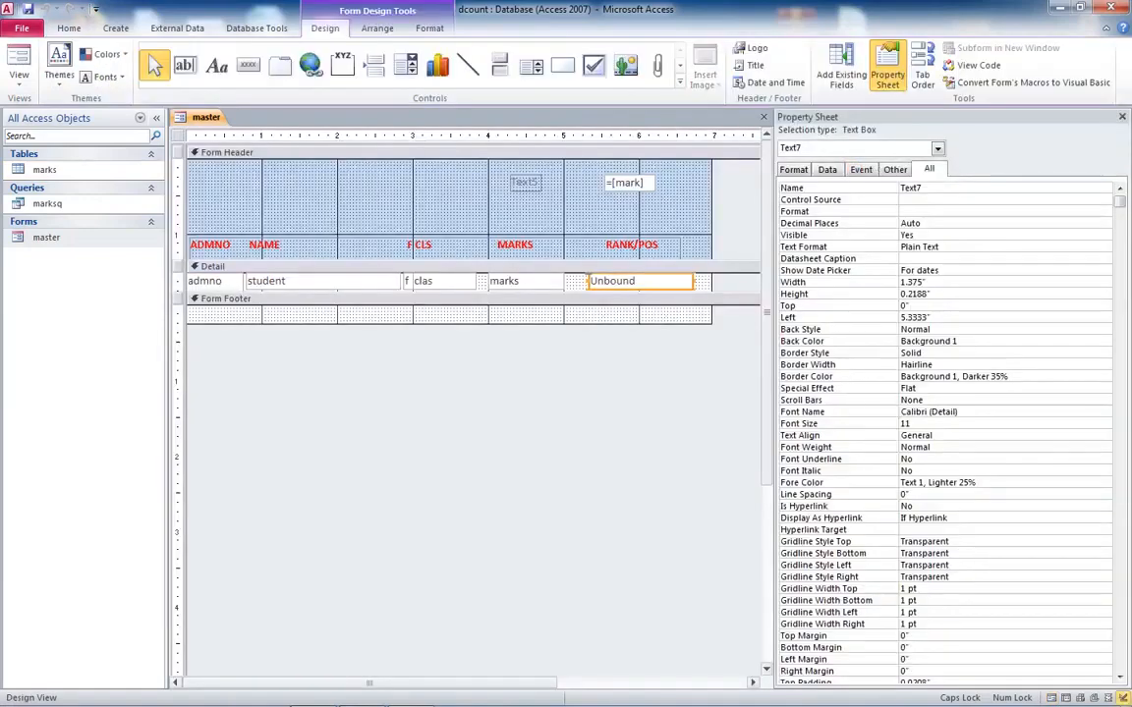
- Enter the rank expression =DCOUNT("[marks]","marksq","[marks]>text5" and [marks]>0"))+1 in the unbound RANK/POS text box
left_click(629, 281)
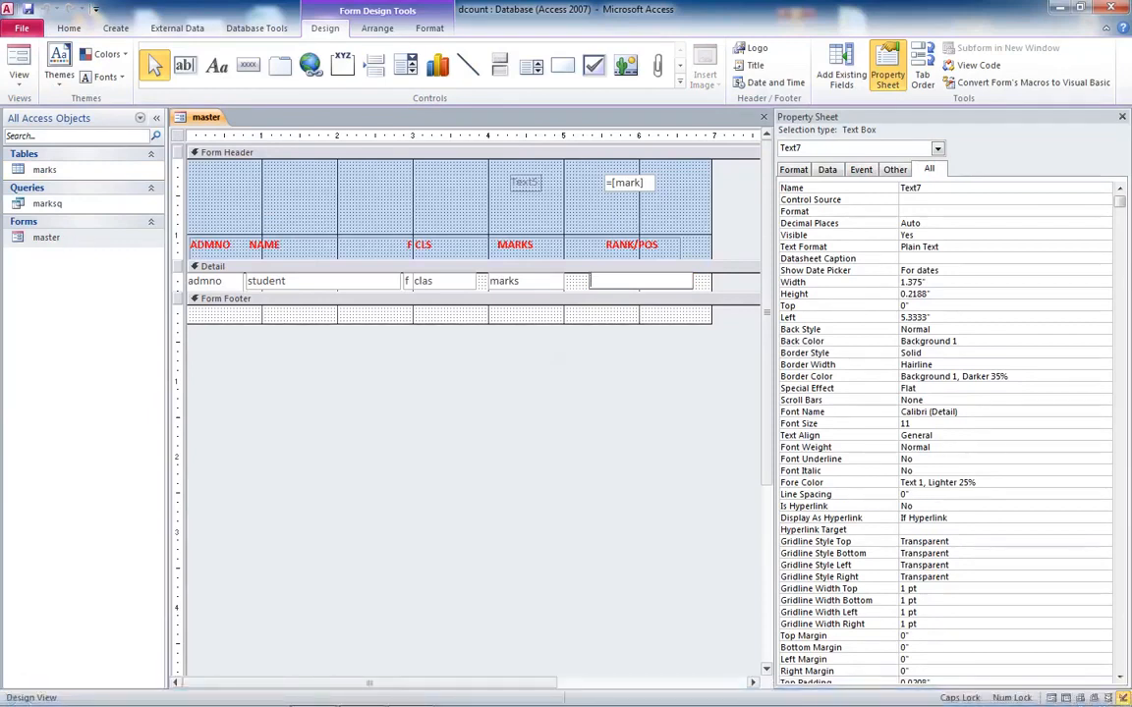
type("=DCO")
key("BackSpace")
key("BackSpace")
type("COUNT(")
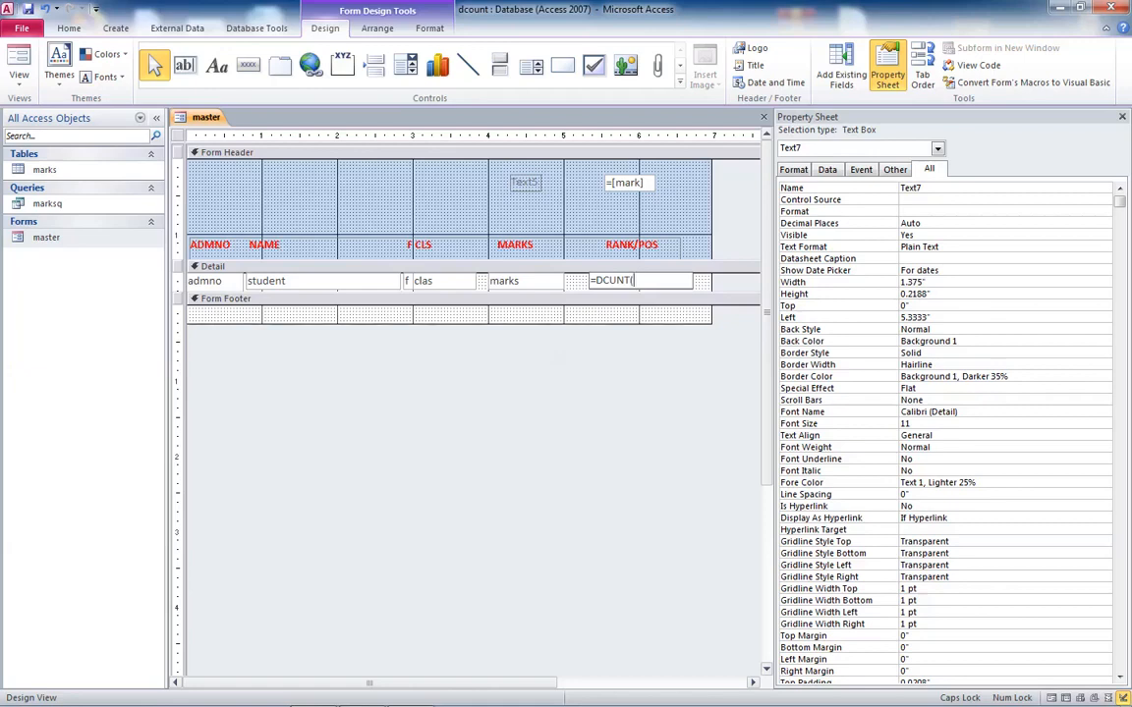
type("\"\"")
key("Left")
type("MARKS")
key("BackSpace")
key("BackSpace")
key("BackSpace")
key("BackSpace")
key("BackSpace")
key("Caps_Lock")
type("marks")
type(",\"")
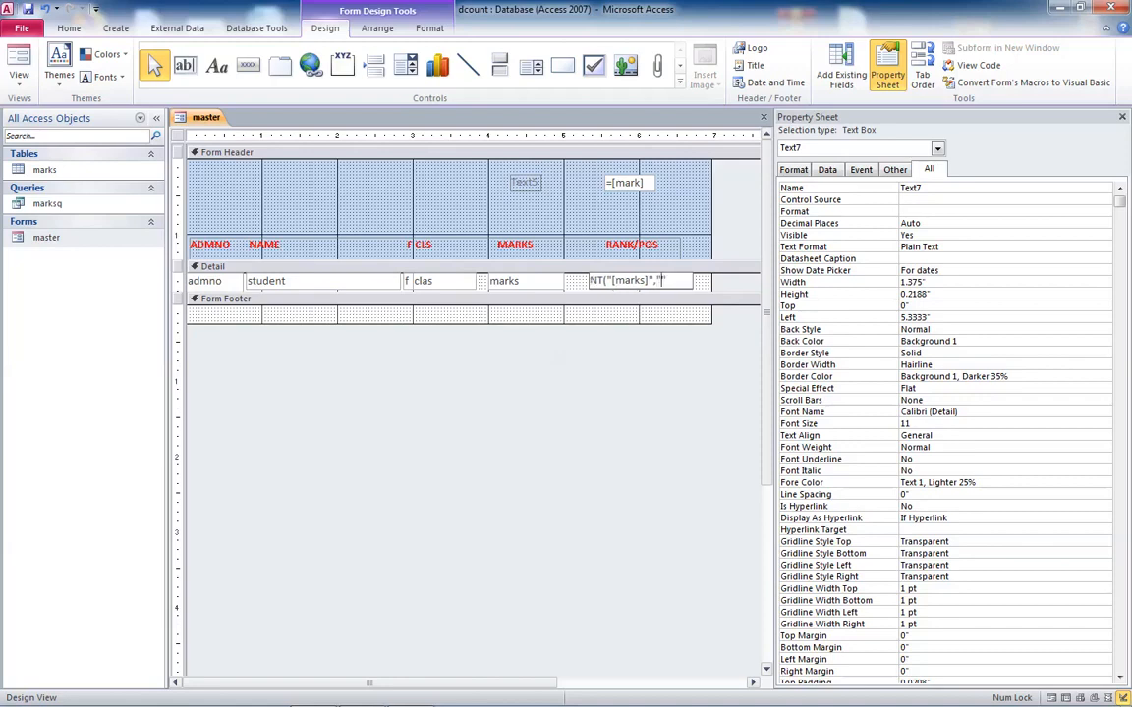
type("marksq\",\"\"")
key("Left")
type("[m")
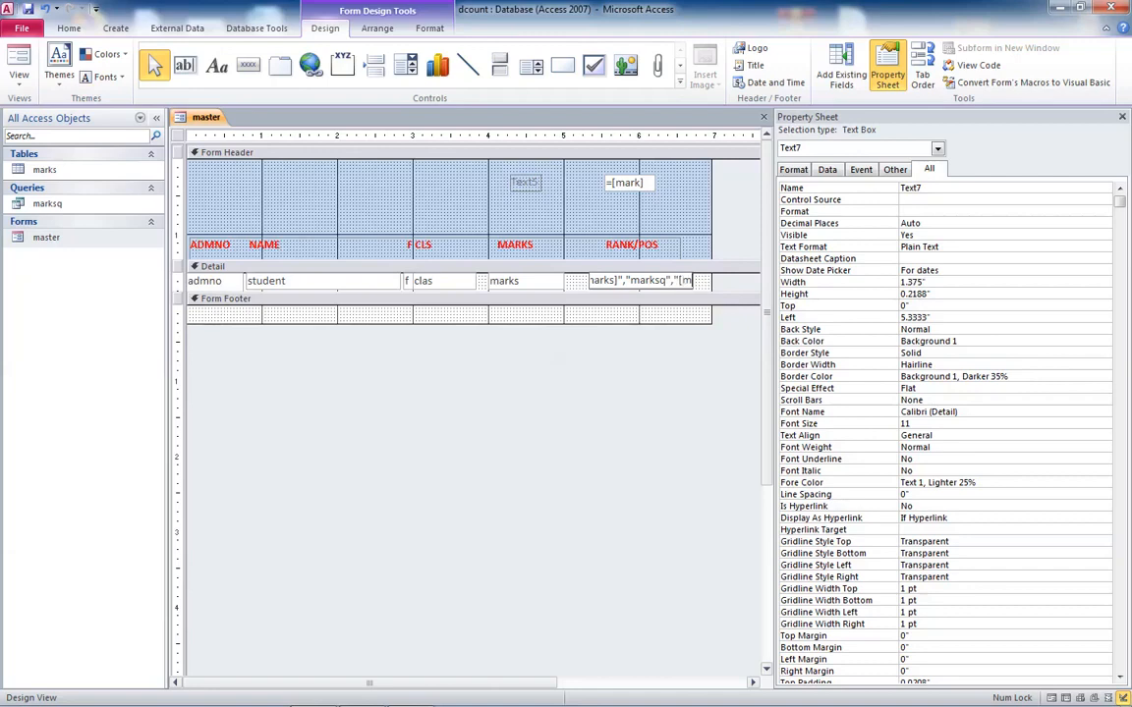
type("arks")
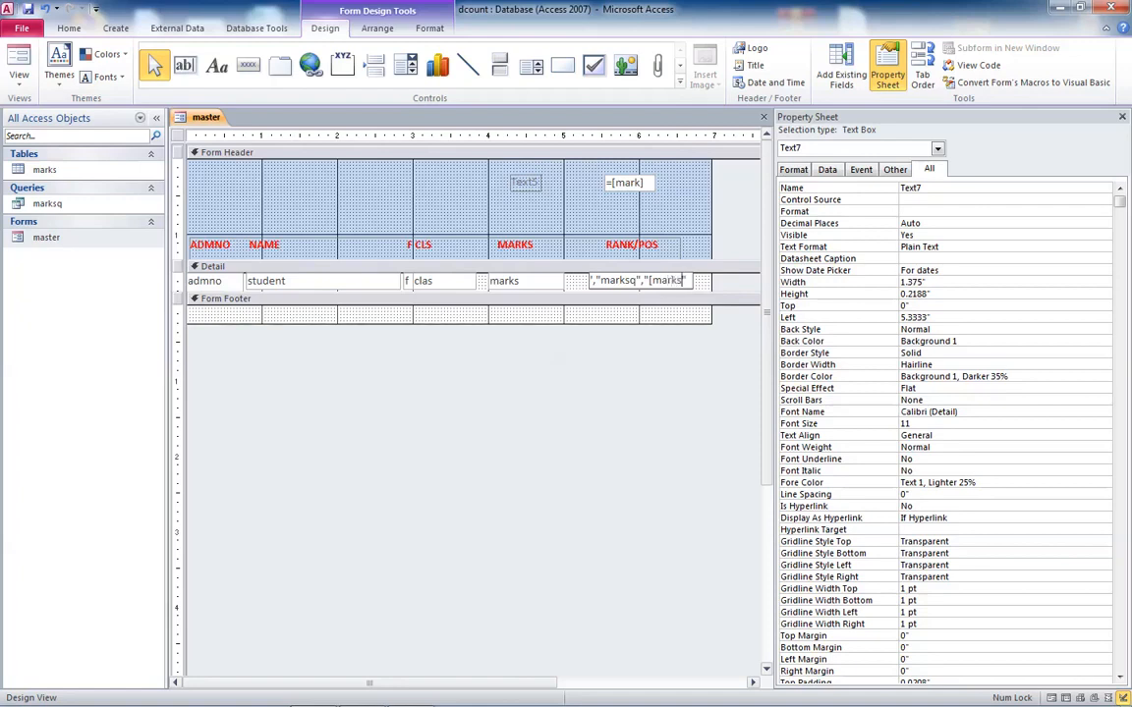
type("\"")
type("]")
type(">text5")
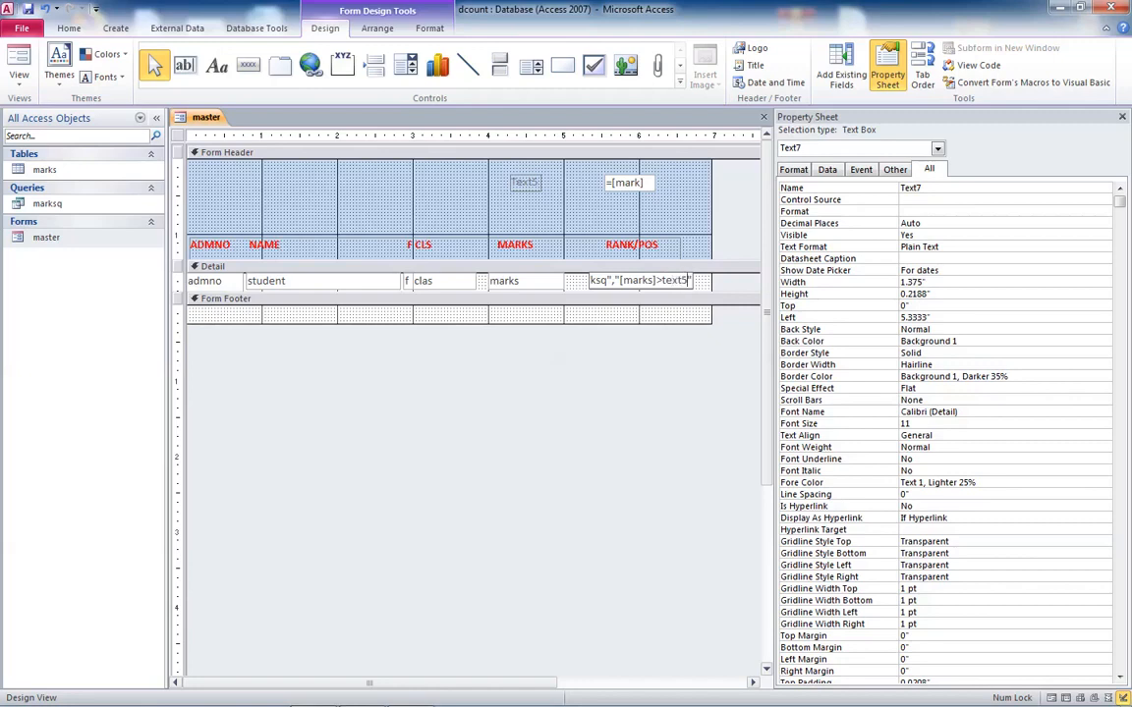
type("\" and [marjs")
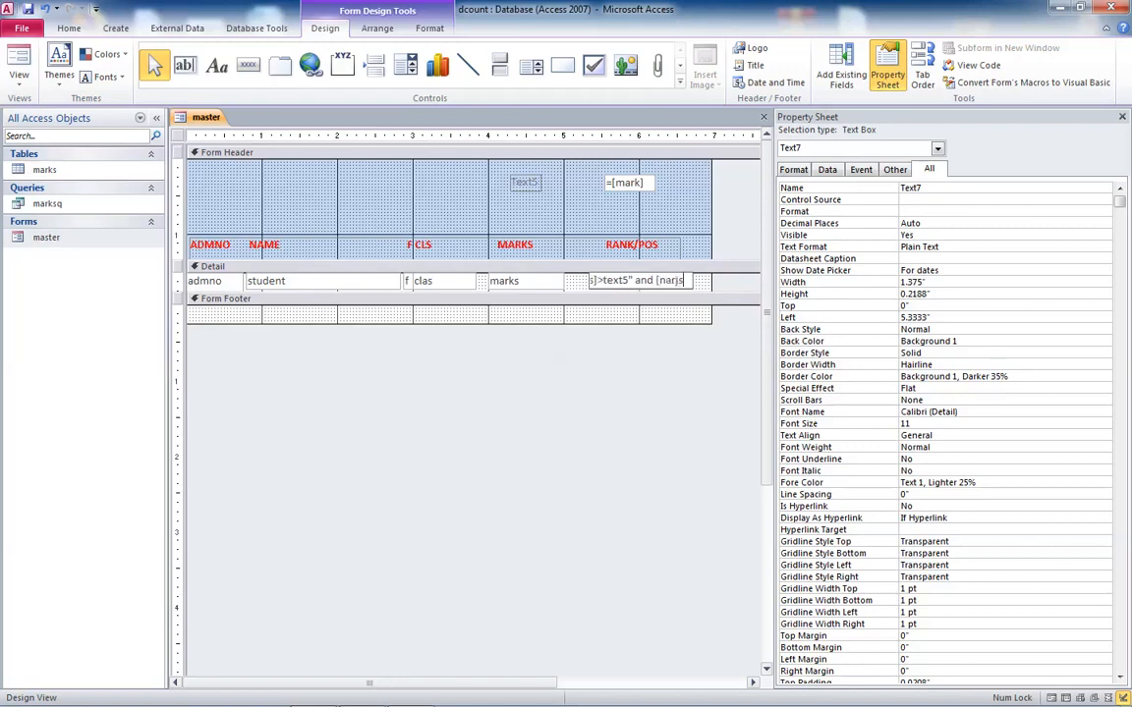
key("BackSpace")
key("BackSpace")
key("BackSpace")
key("BackSpace")
key("BackSpace")
type("n")
key("BackSpace")
type("marks]>0\"))+1")
key("Return")
key("Return")
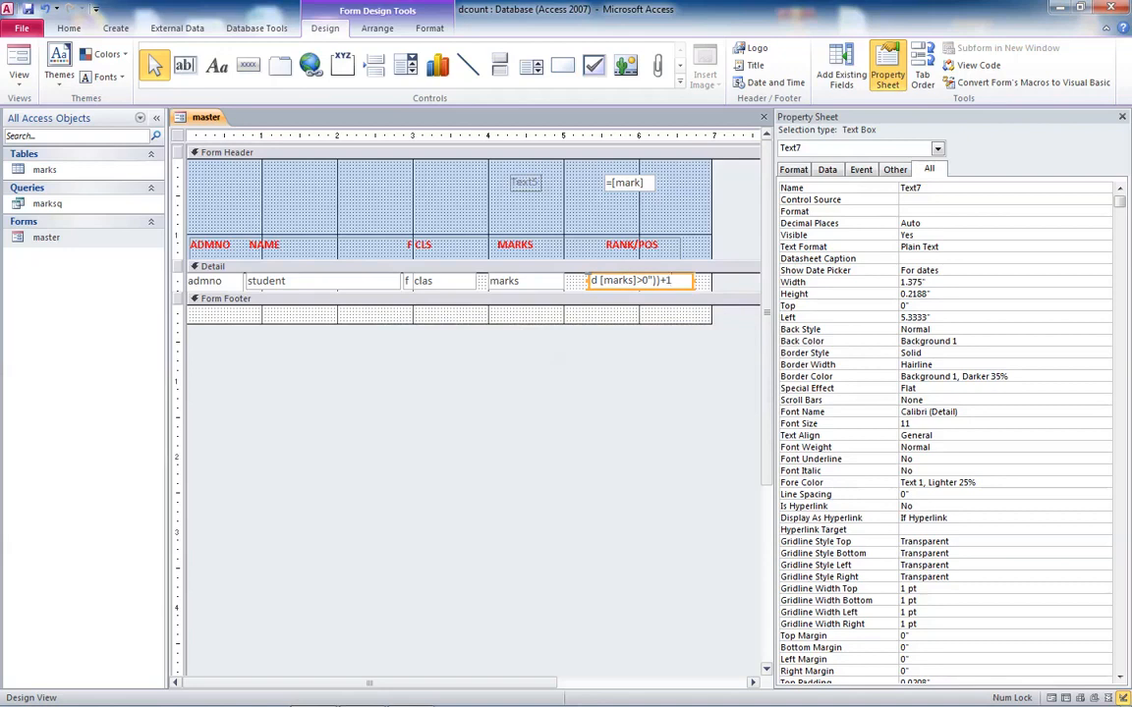
- Correct the DCOUNT function name in the rank expression and try to commit the expression
key("Left")
key("Left")
key("Left")
key("Left")
key("Left")
key("Left")
key("Left")
key("Left")
key("Left")
key("Left")
key("Left")
key("Left")
key("Left")
key("Left")
key("Left")
key("Left")
key("Left")
key("Left")
key("Left")
key("Left")
key("Left")
key("Left")
key("Left")
key("Left")
key("Left")
key("Left")
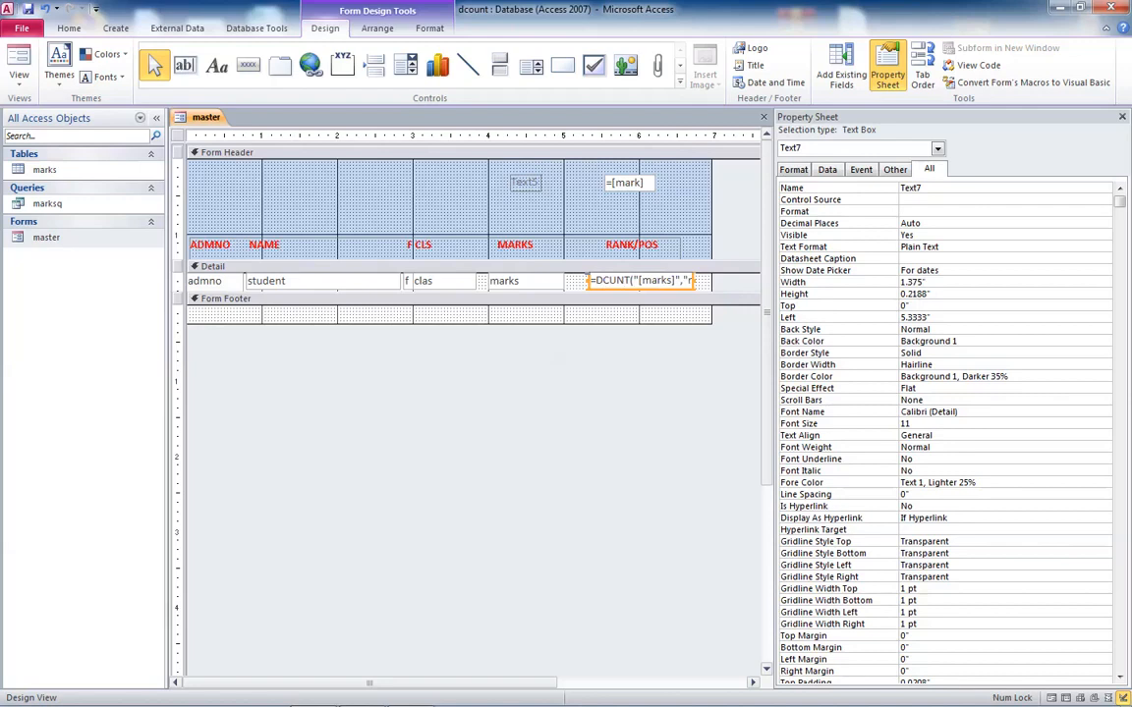
key("Right")
key("Right")
key("Right")
type("o")
key("BackSpace")
key("Caps_Lock")
type("O")
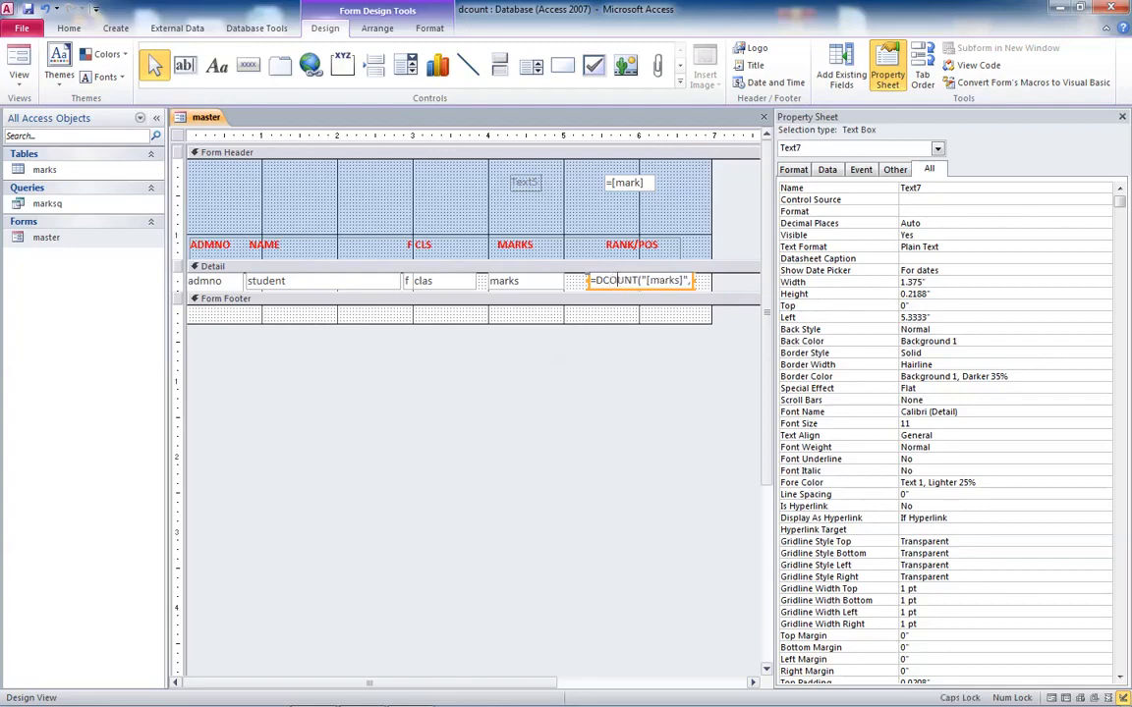
key("Return")
key("Return")
key("Return")
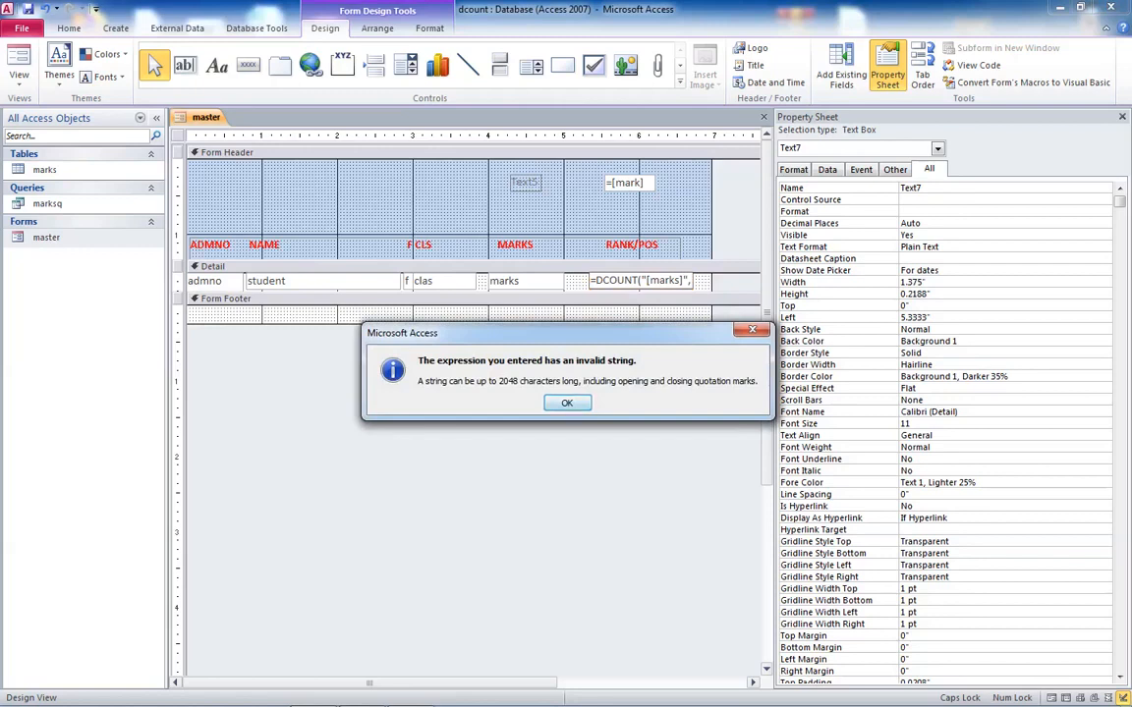
key("Return")
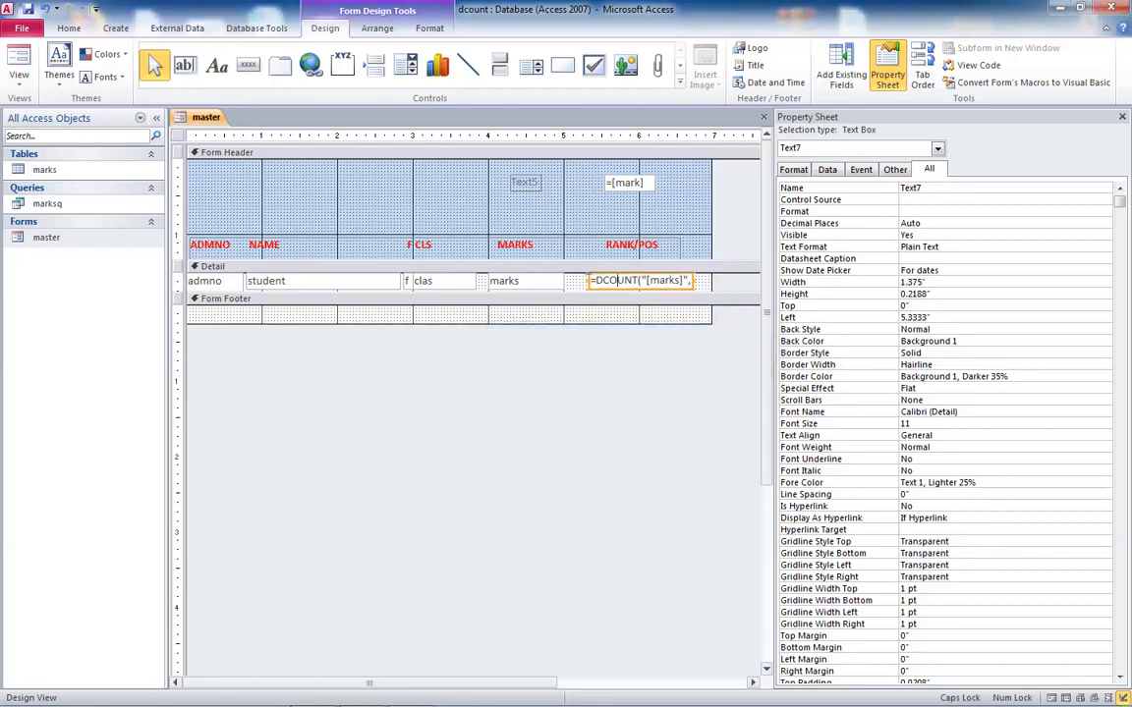
- Copy the rank expression into Notepad, return to Access, and inspect the text box's Control Source
left_click_drag(592, 281, 693, 281)
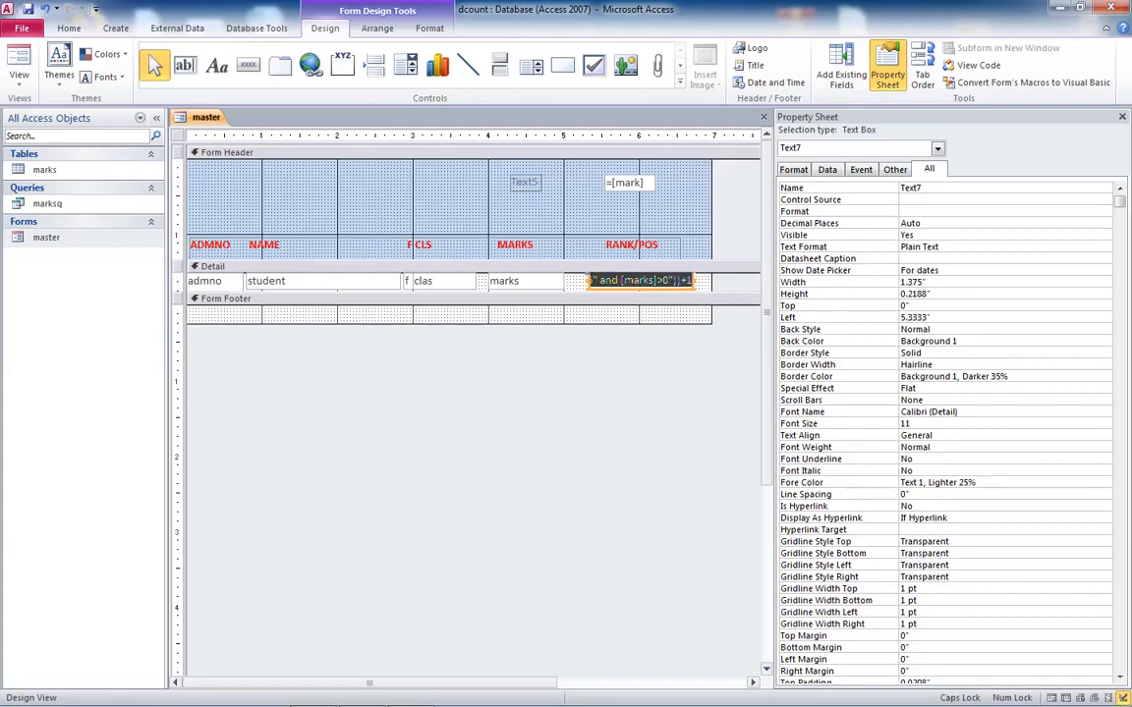
left_click(20, 692)
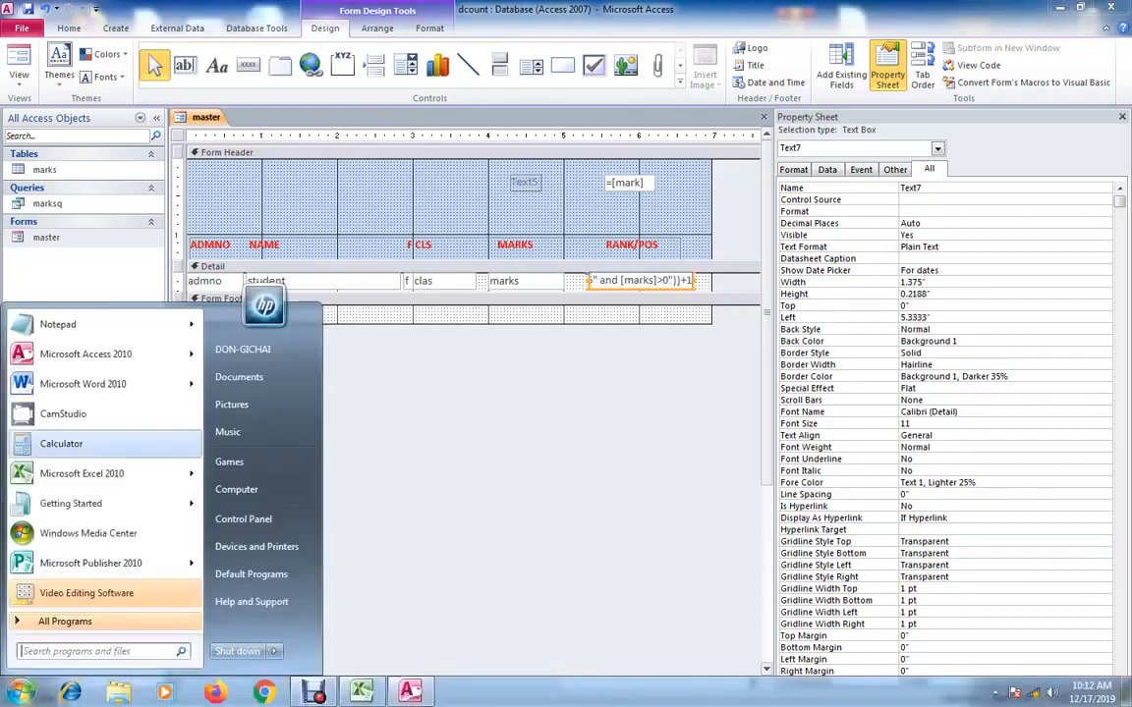
left_click(58, 324)
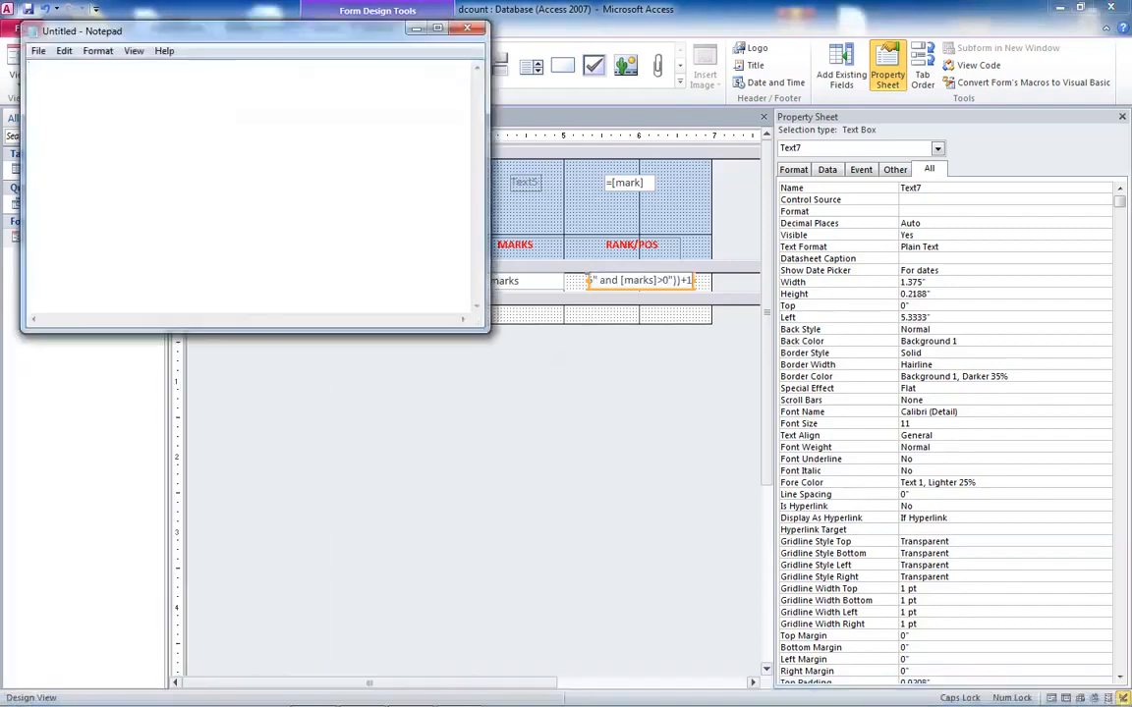
left_click(438, 29)
left_click(38, 25)
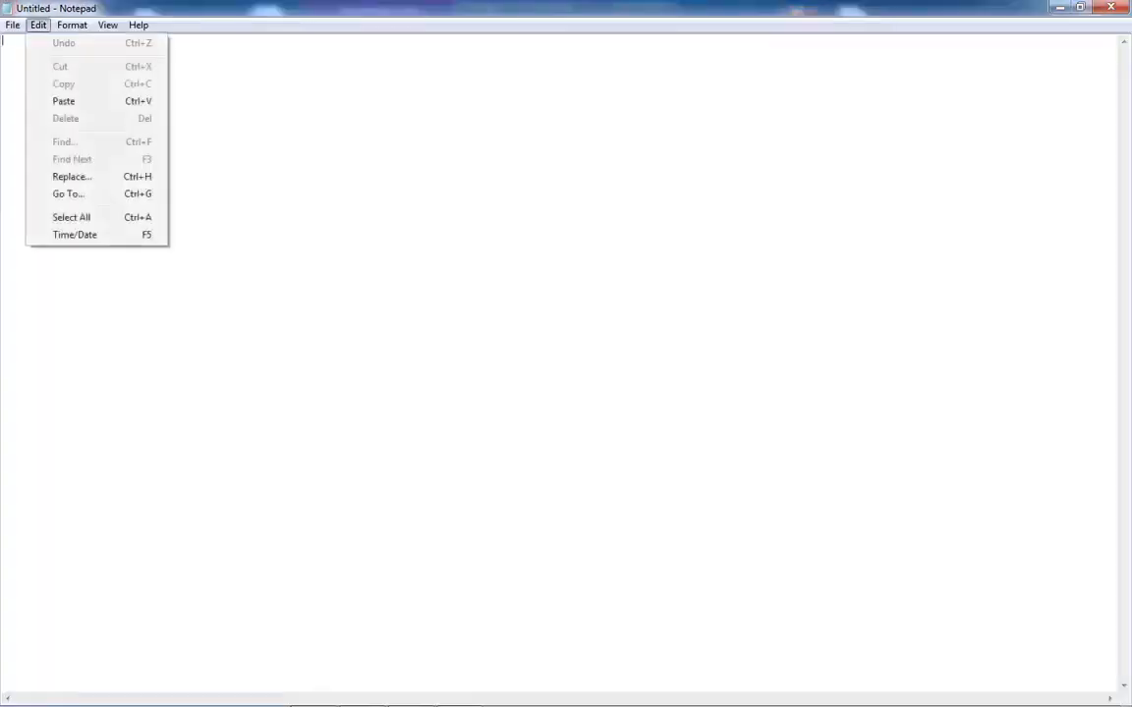
left_click(63, 101)
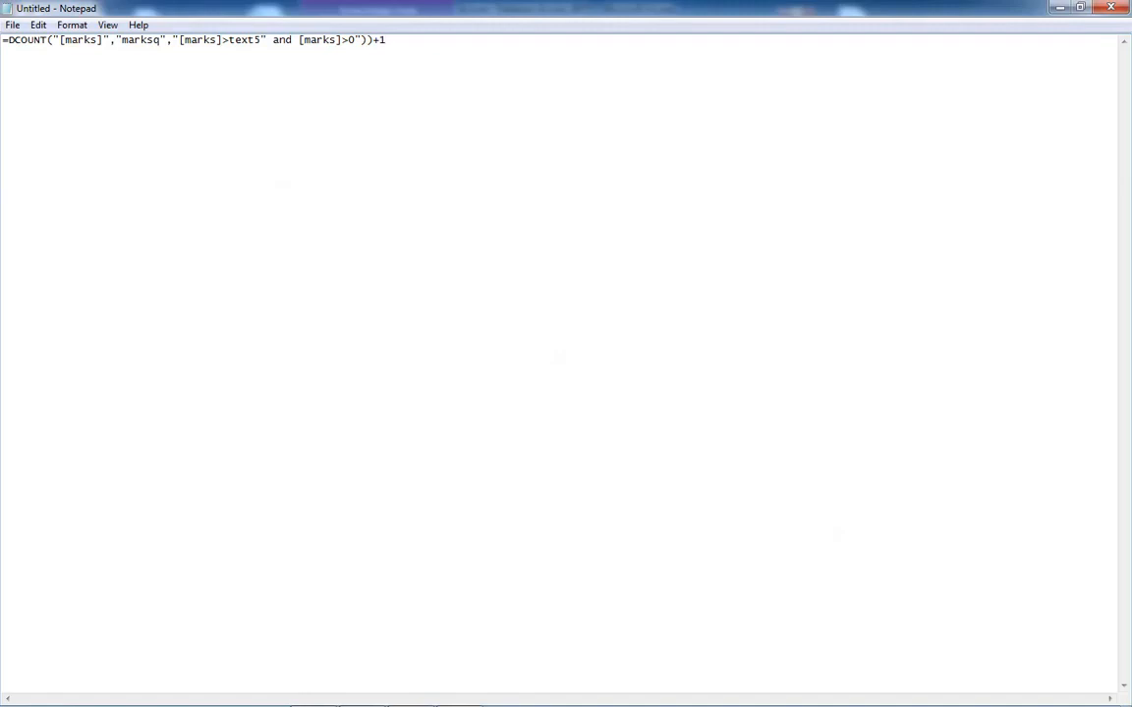
left_click_drag(292, 40, 266, 40)
left_click(281, 39)
key("alt+Tab")
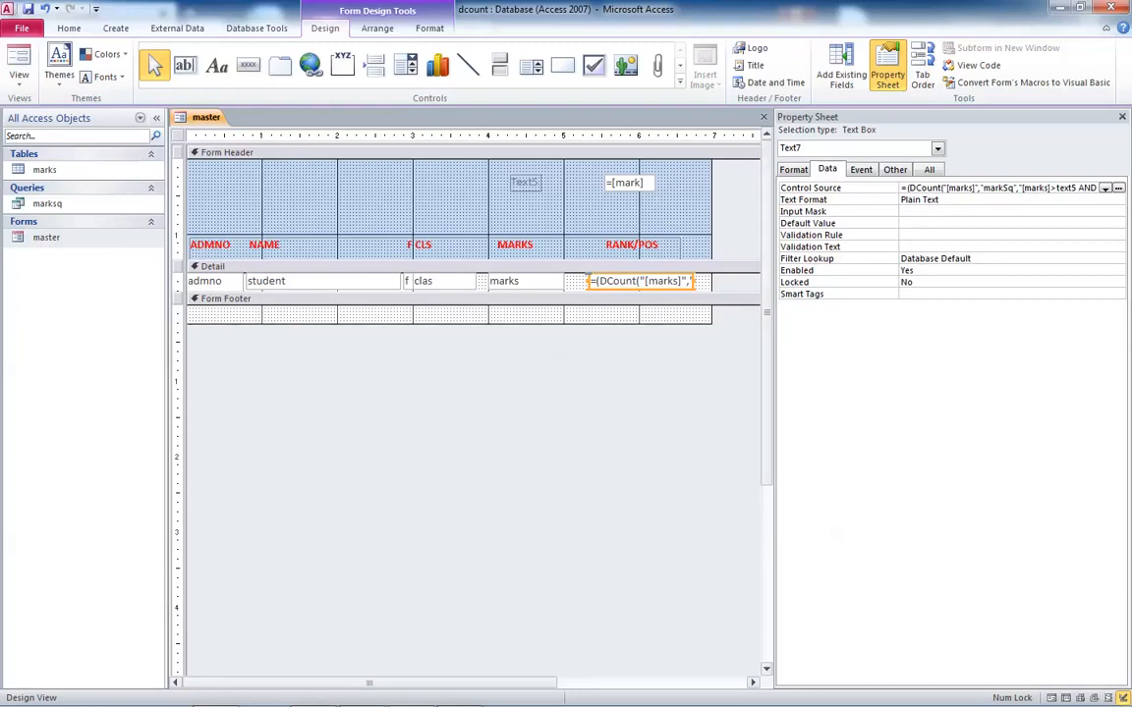
left_click_drag(767, 313, 417, 313)
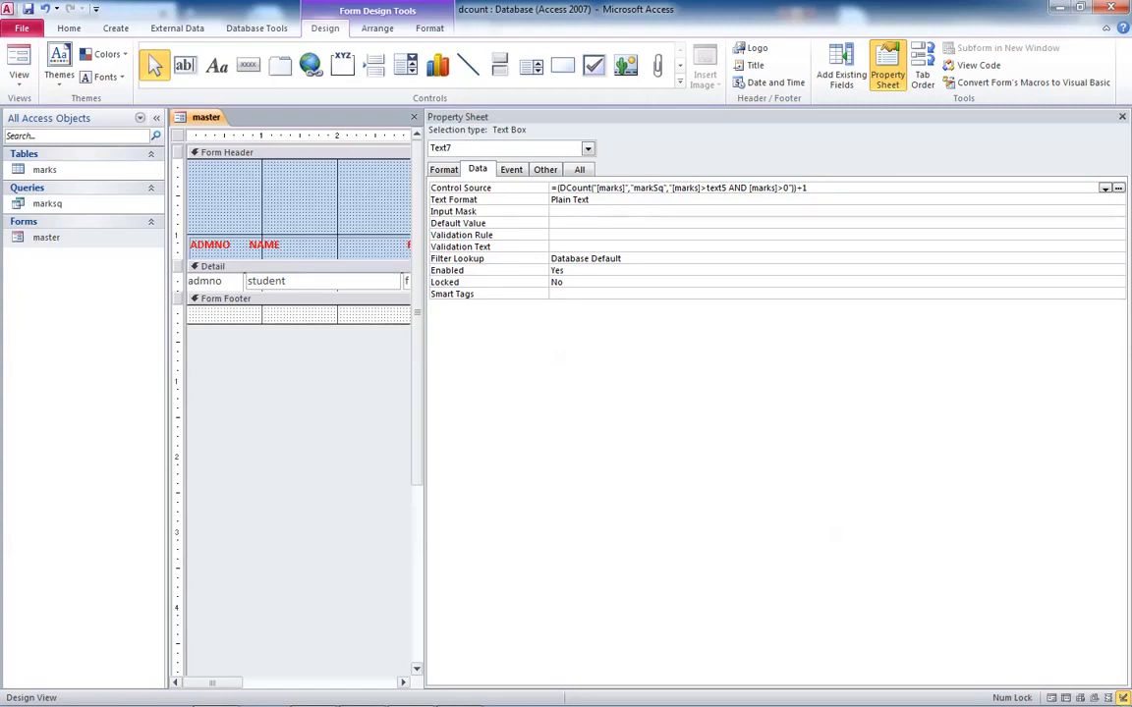
left_click_drag(425, 393, 1120, 393)
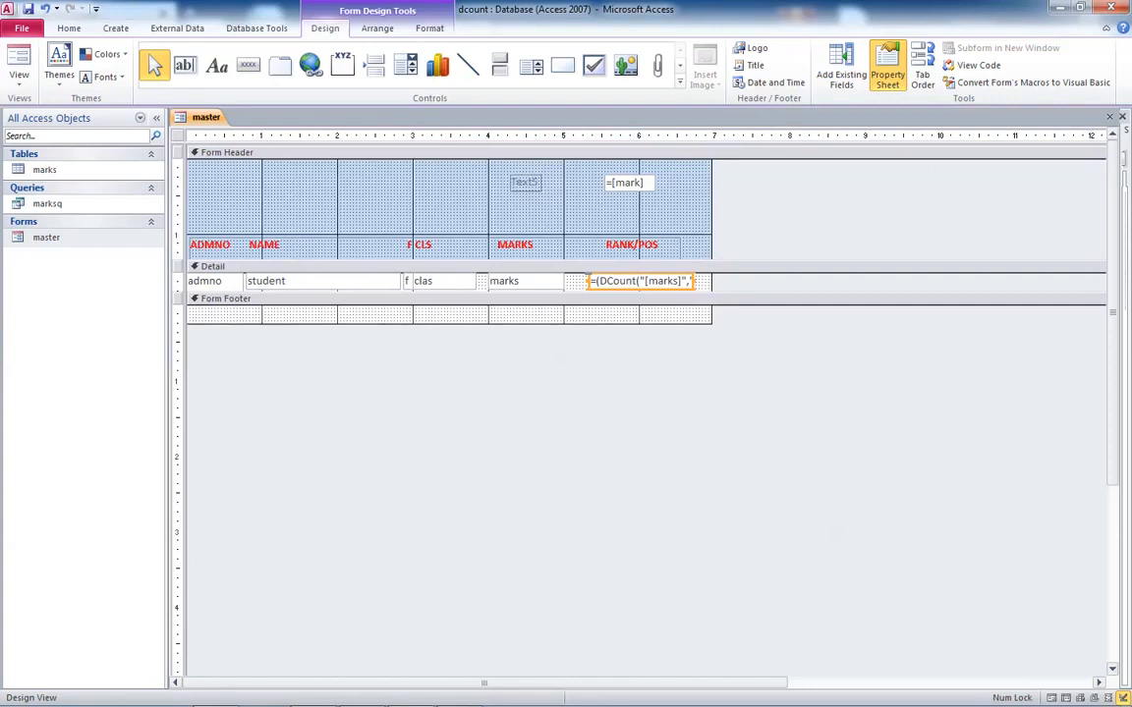
- Make the RANK/POS text box bold and open the master form in Form view
left_click(115, 29)
left_click(69, 28)
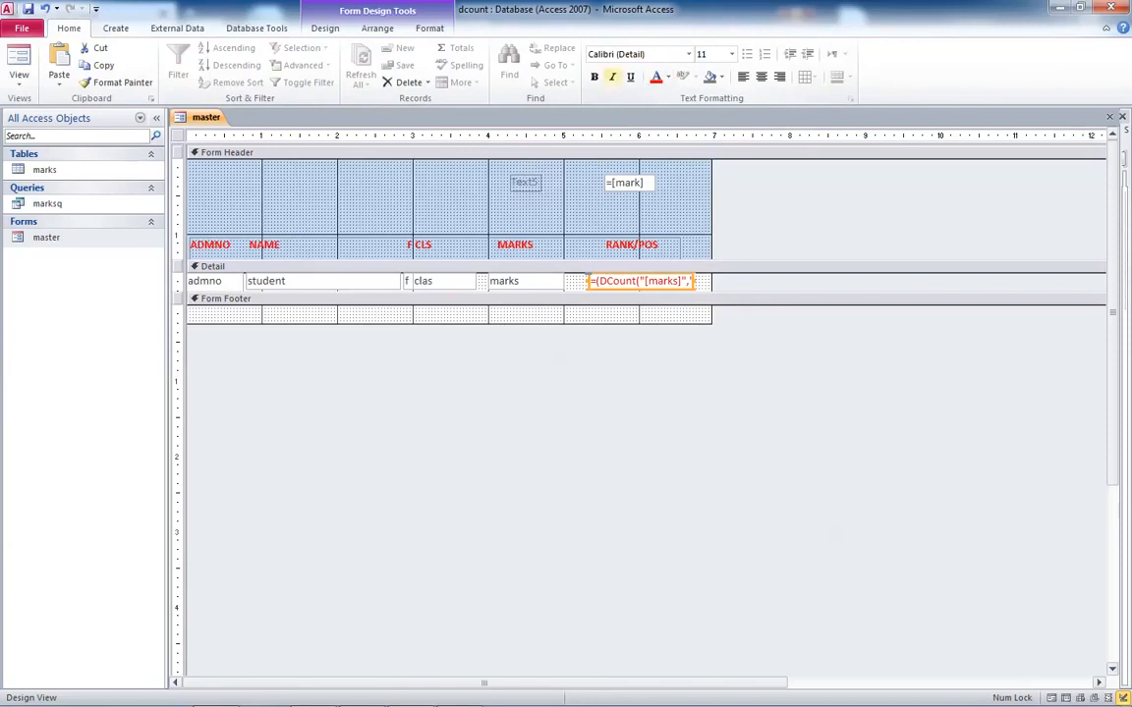
left_click(593, 77)
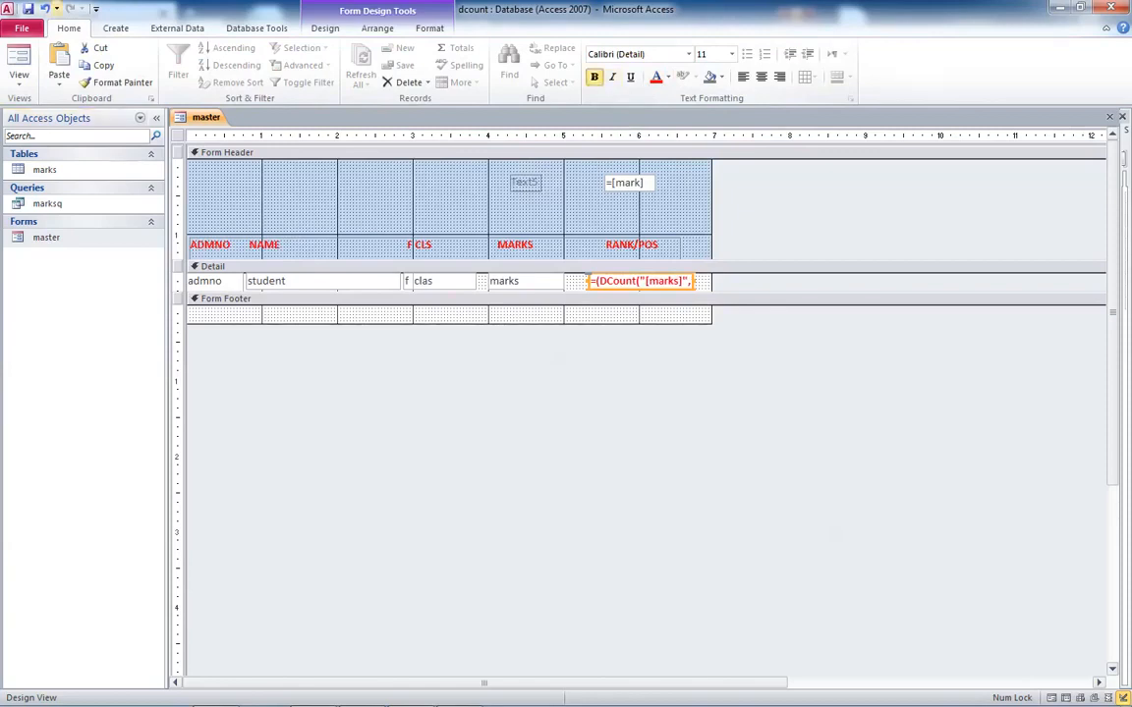
left_click(19, 61)
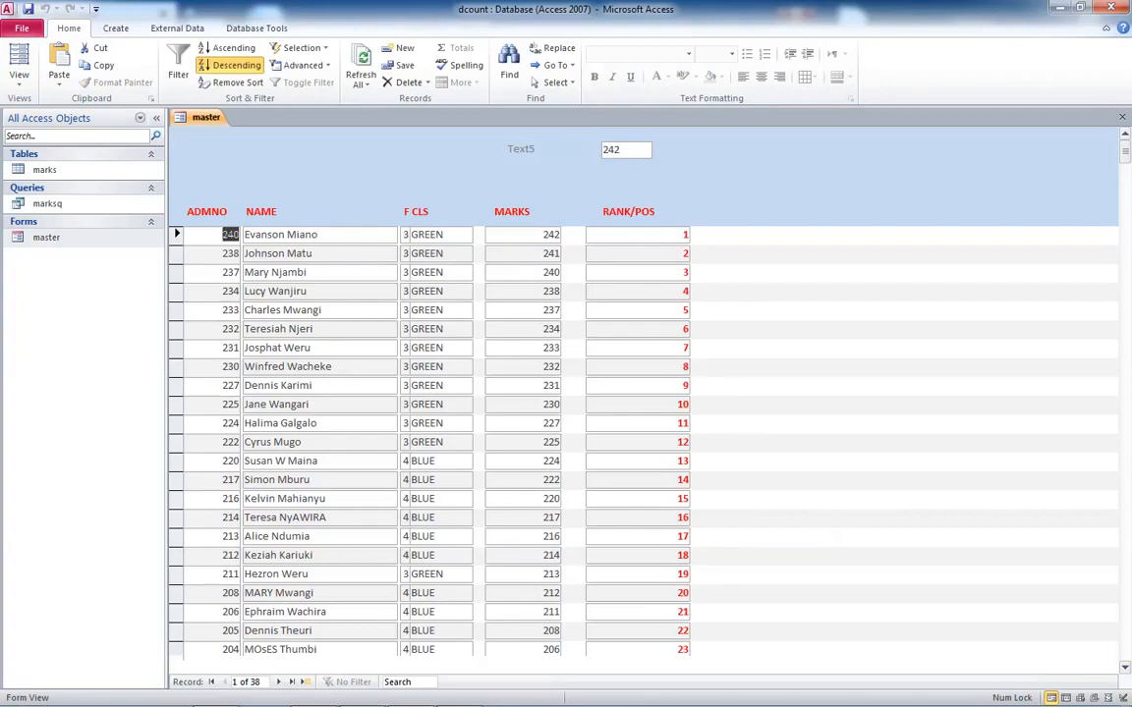
left_click_drag(544, 329, 561, 329)
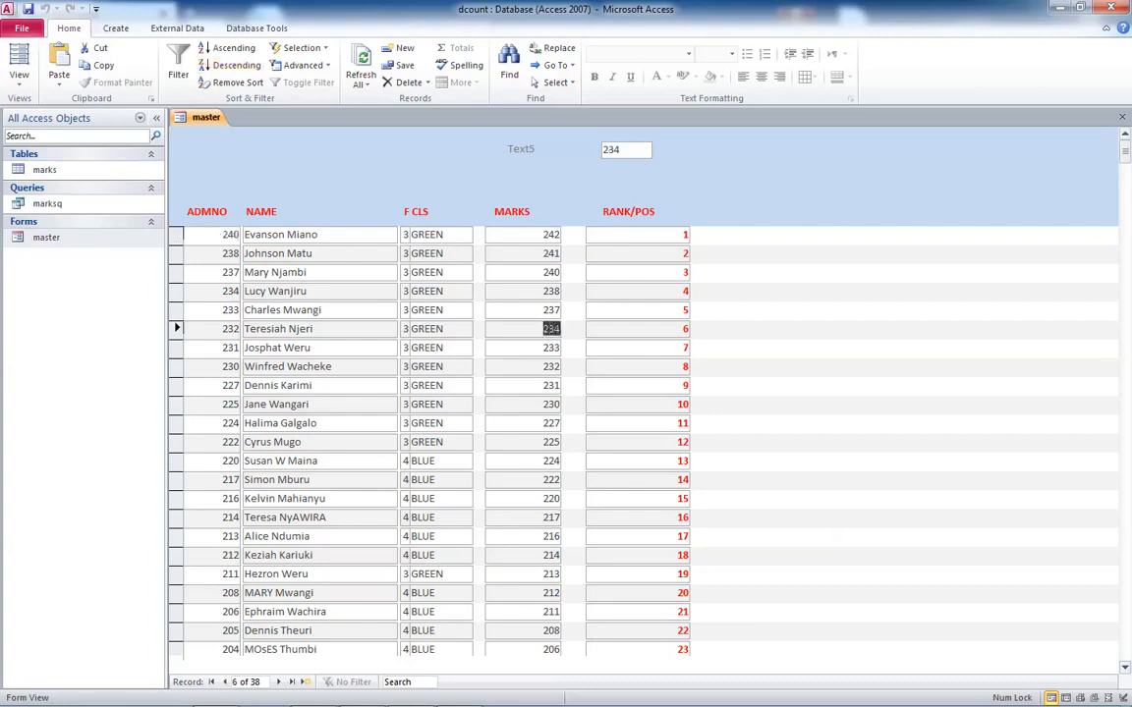
type("233")
left_click(544, 309)
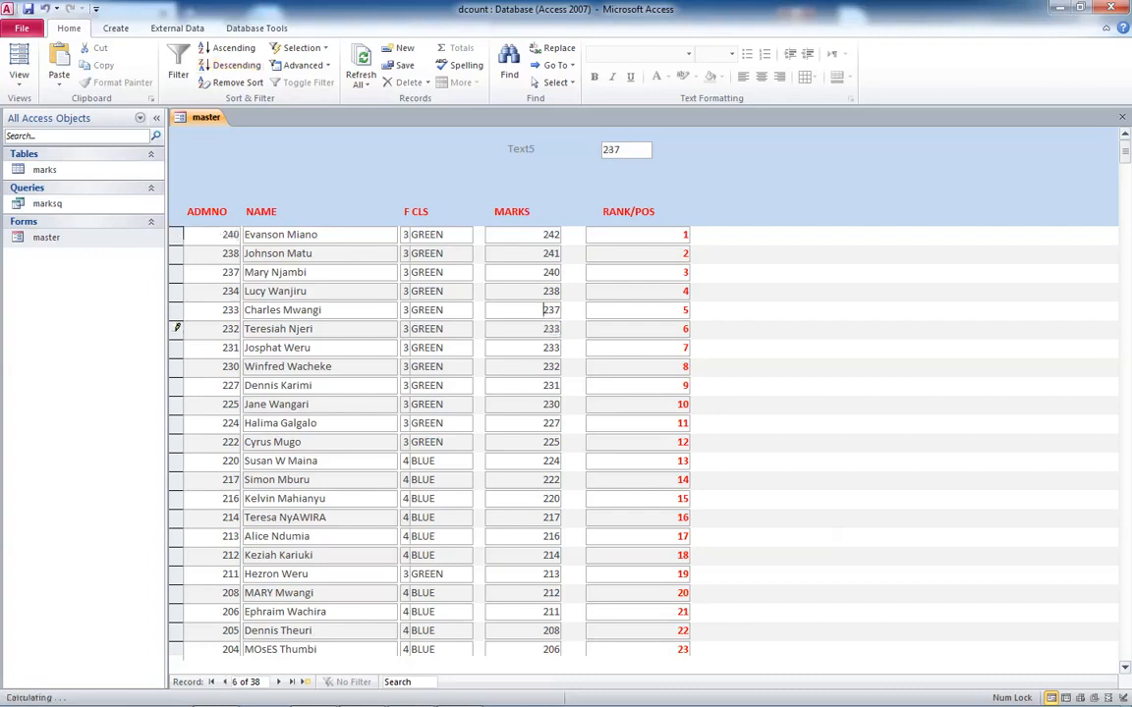
left_click_drag(543, 309, 561, 310)
type("233")
left_click(231, 65)
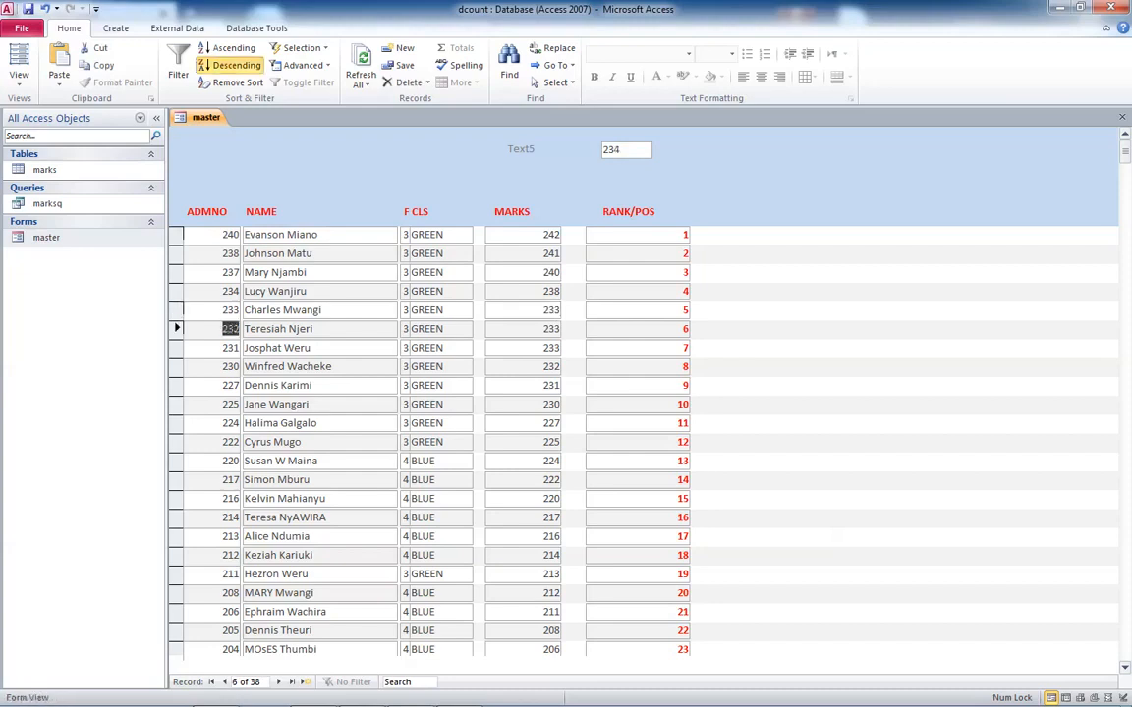
key("F5")
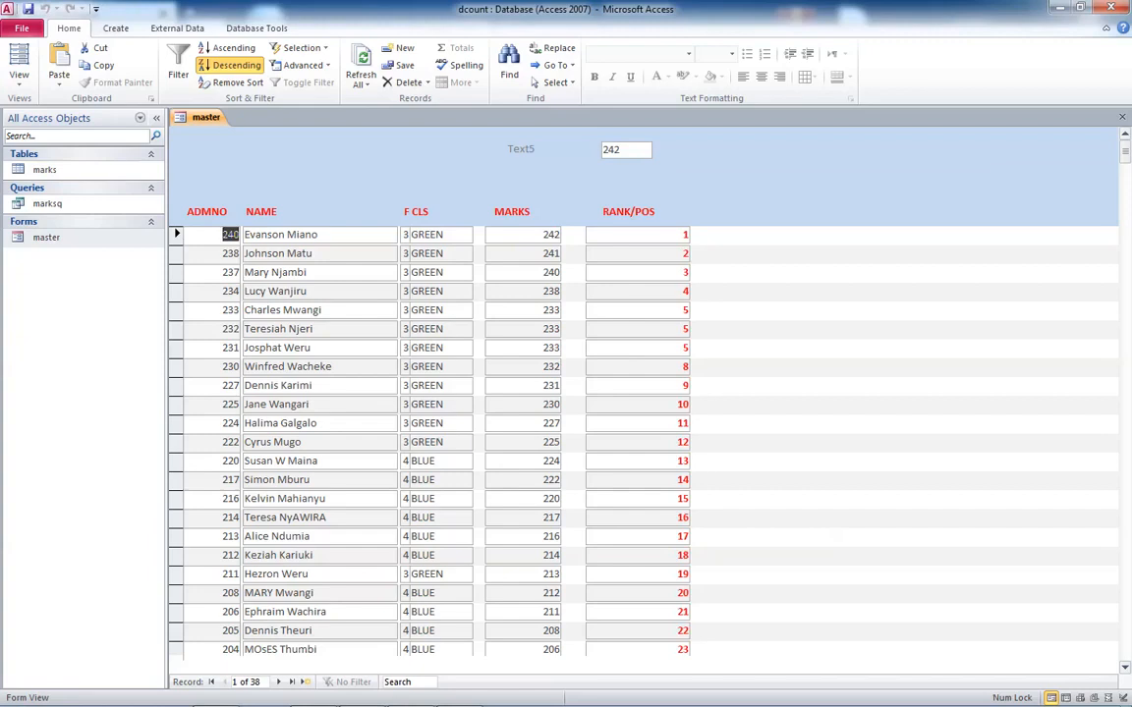
- Step through the tied 233-mark records to check their rank positions
left_click(543, 311)
key("Down")
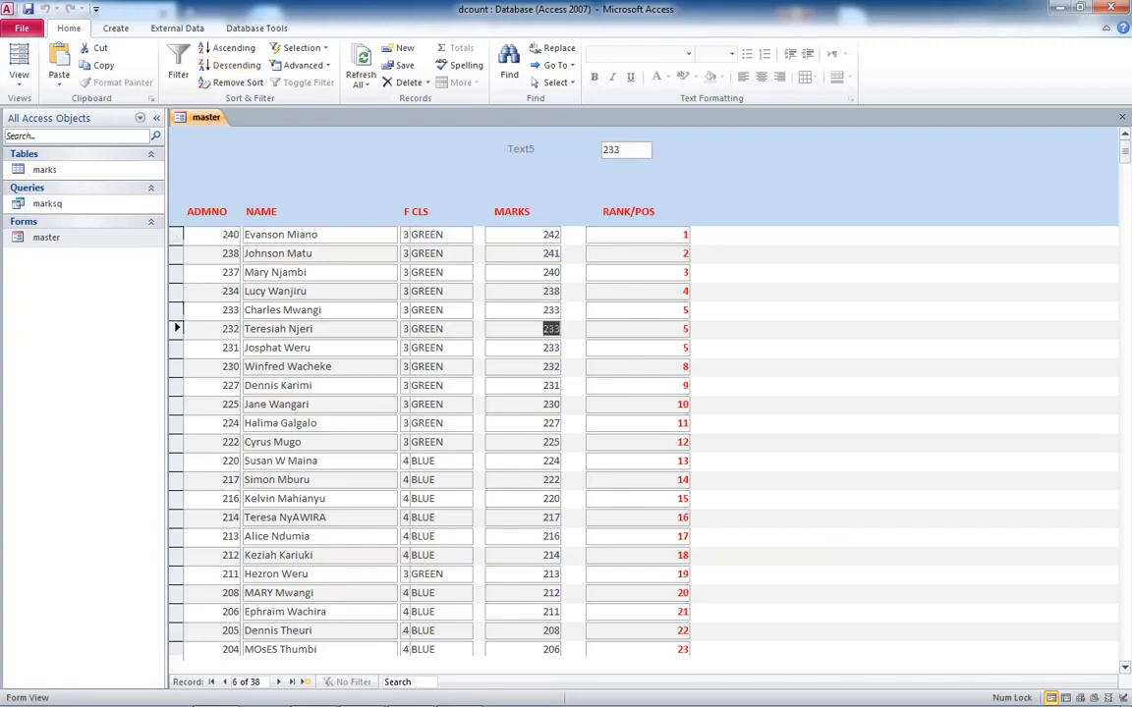
key("Down")
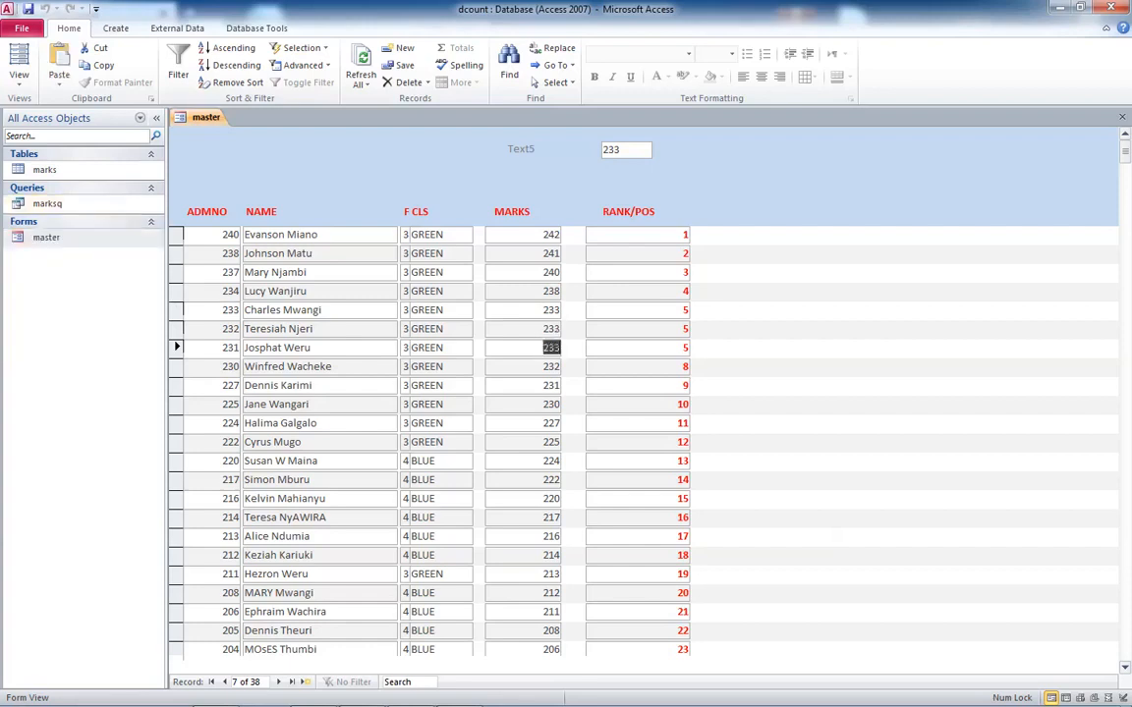
- Open the master form in Design view and set the RANK/POS text box's font size to 24
right_click(34, 237)
left_click(76, 280)
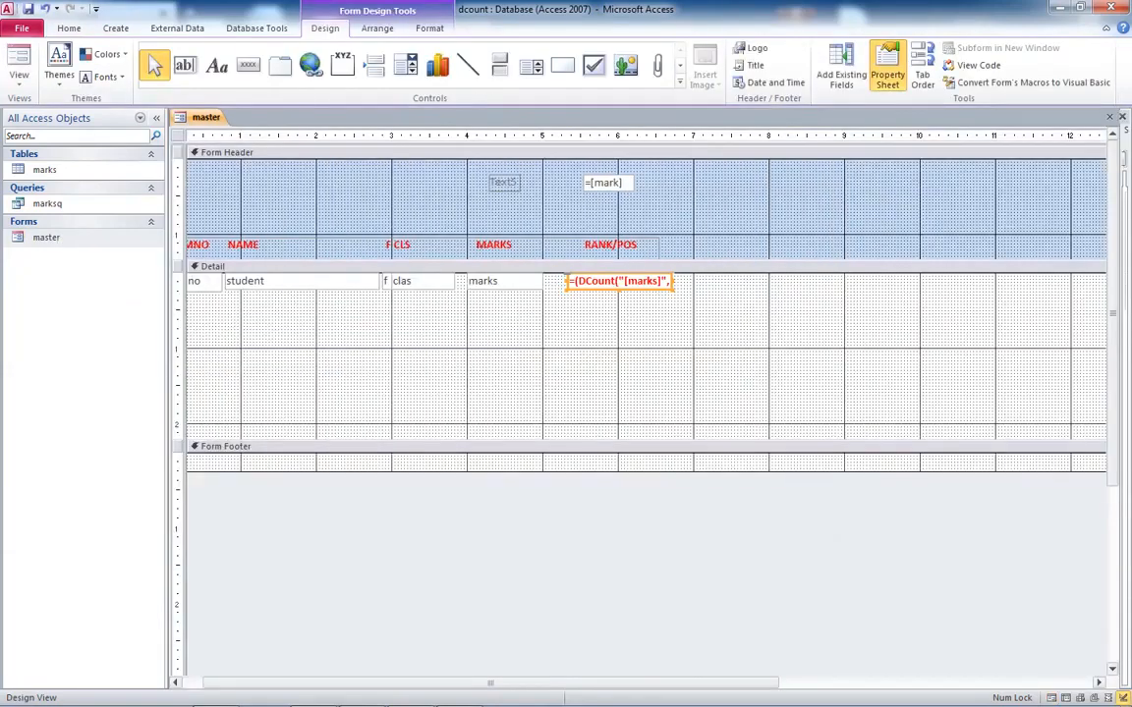
left_click(567, 281)
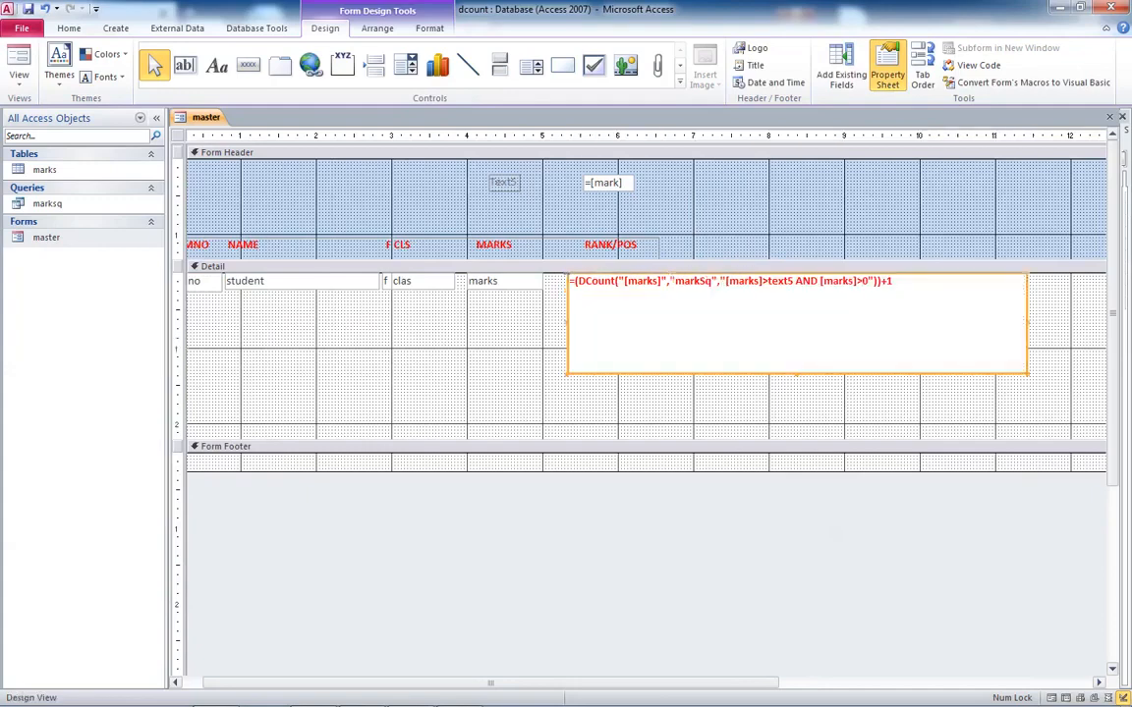
left_click(70, 27)
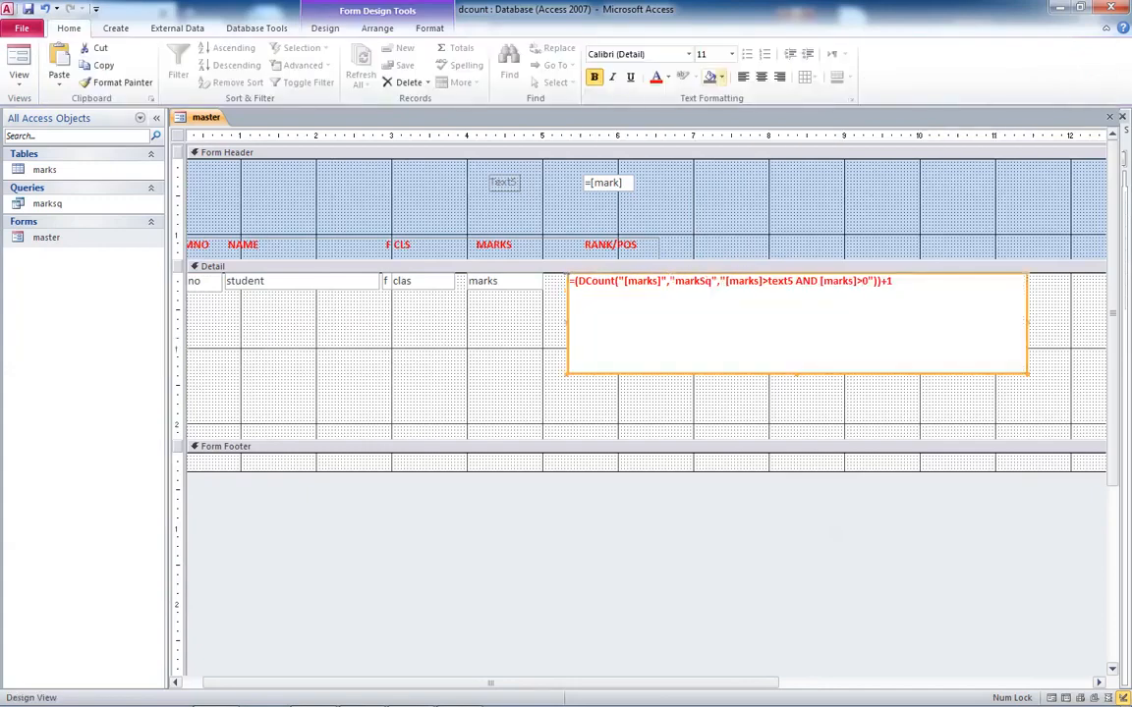
left_click(731, 54)
left_click(703, 204)
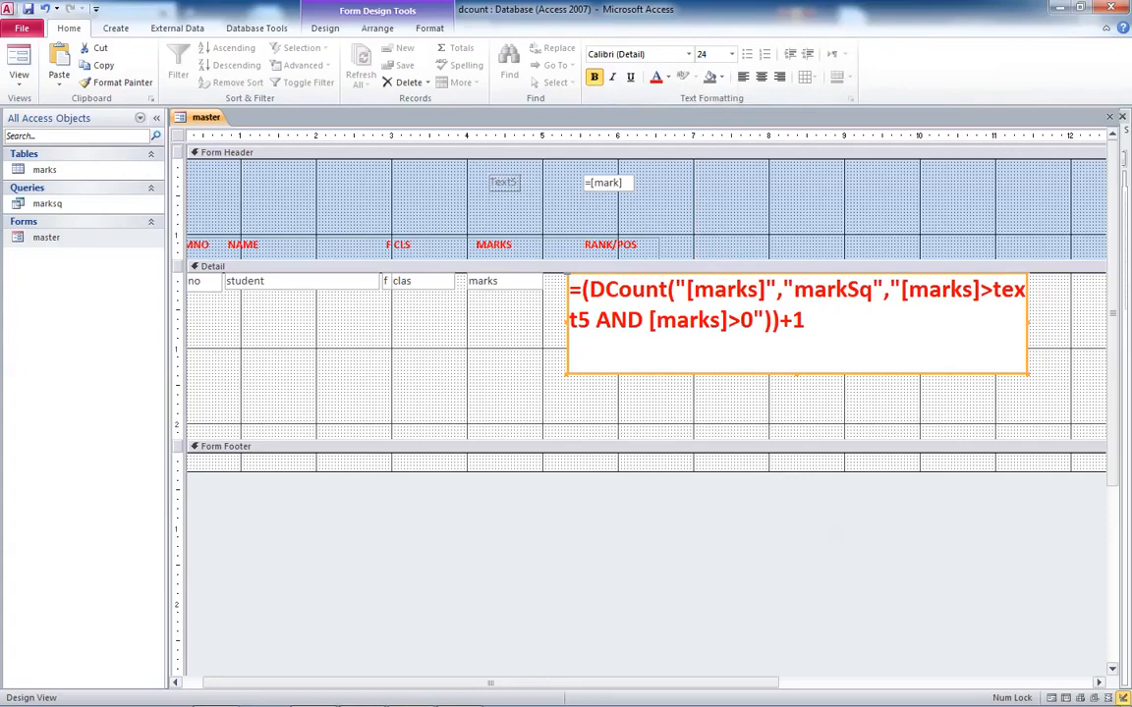
- Widen the RANK/POS text box so the whole DCount expression fits on one line
double_click(727, 320)
left_click(727, 402)
left_click(727, 329)
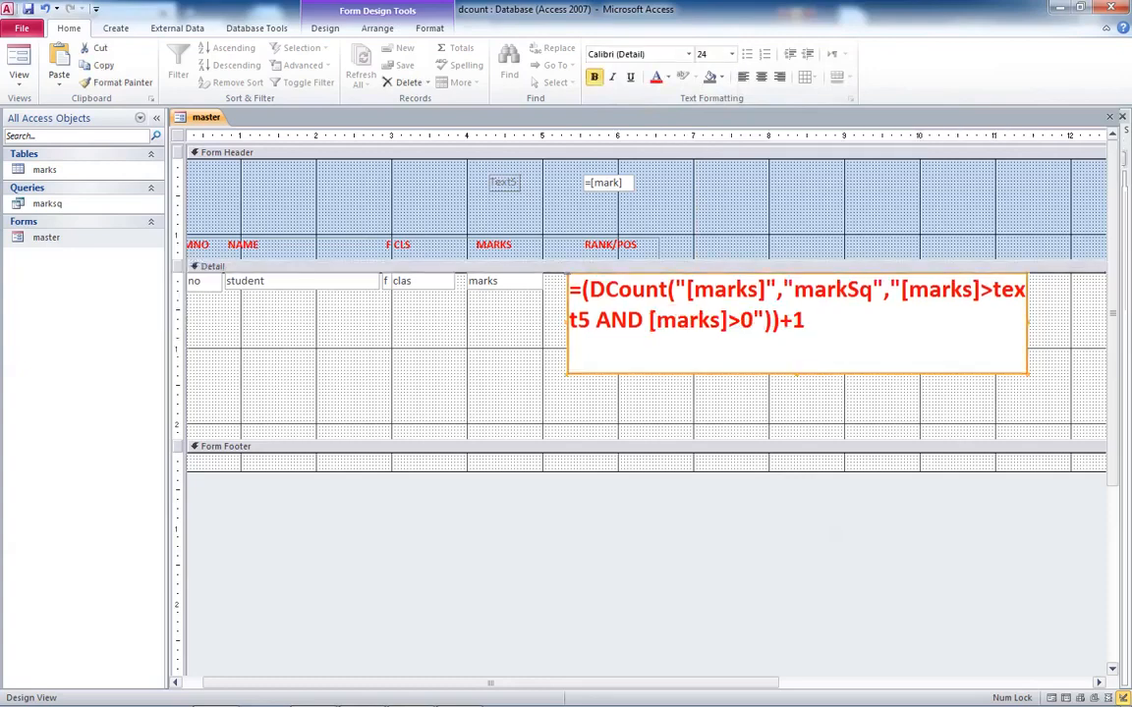
left_click_drag(568, 374, 309, 410)
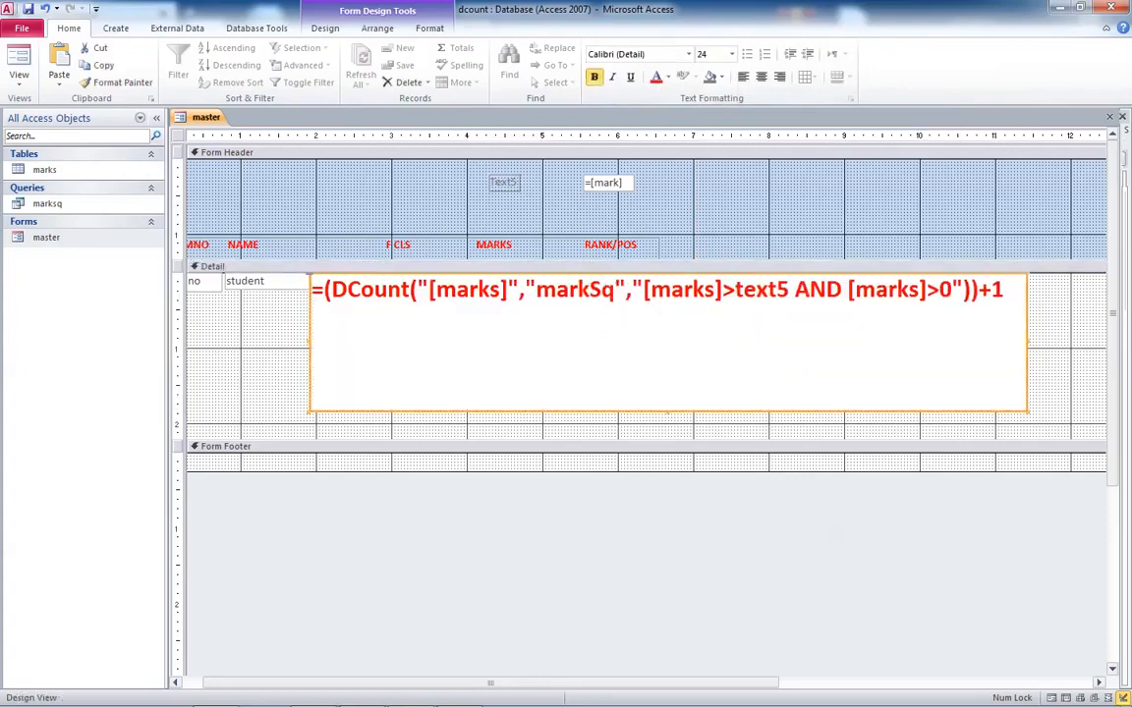
left_click(609, 428)
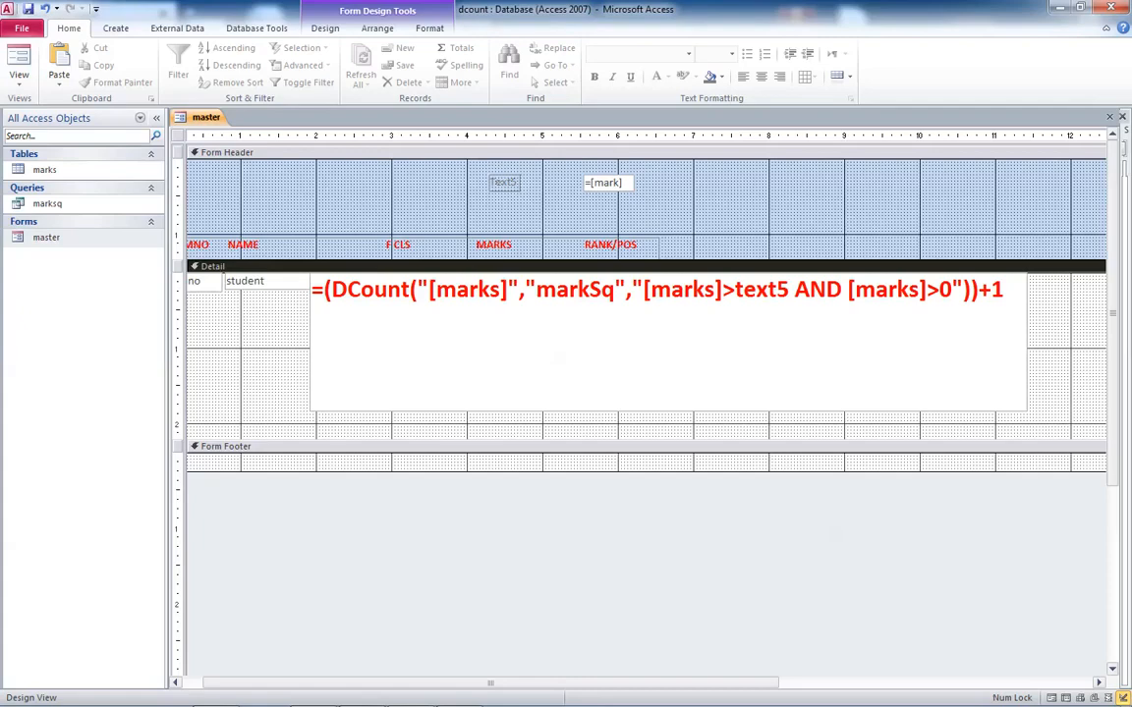
- Open the marksq query in Design view to review its fields, then return to the master form
right_click(44, 204)
left_click(59, 233)
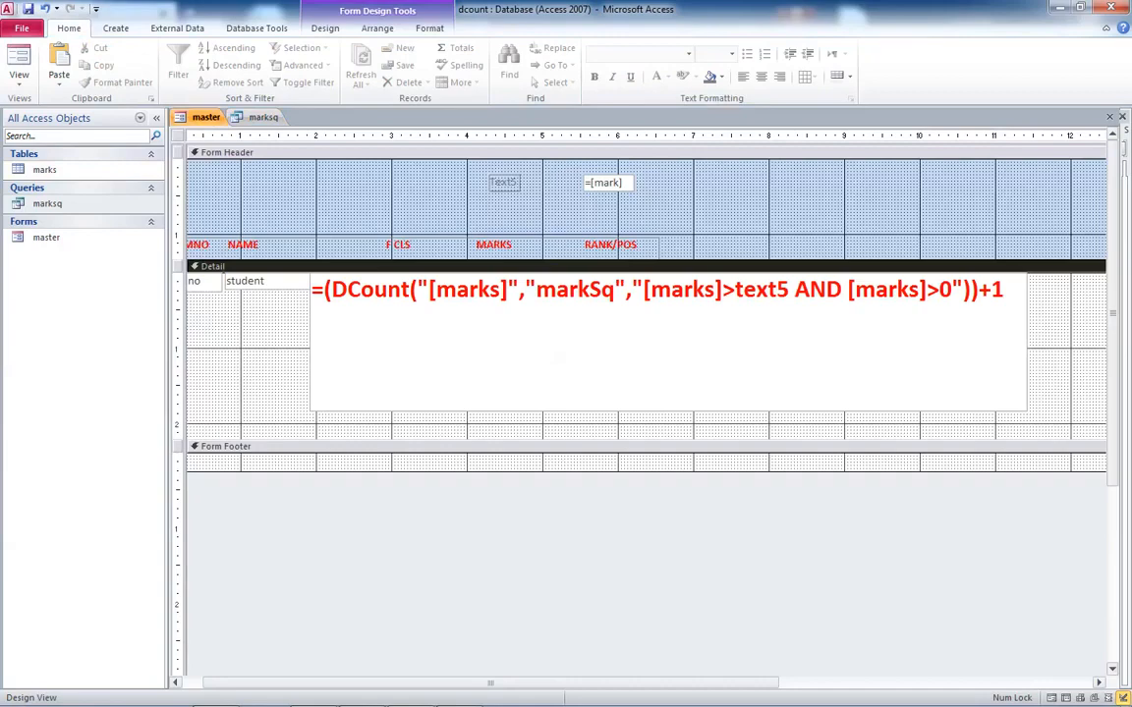
left_click(262, 117)
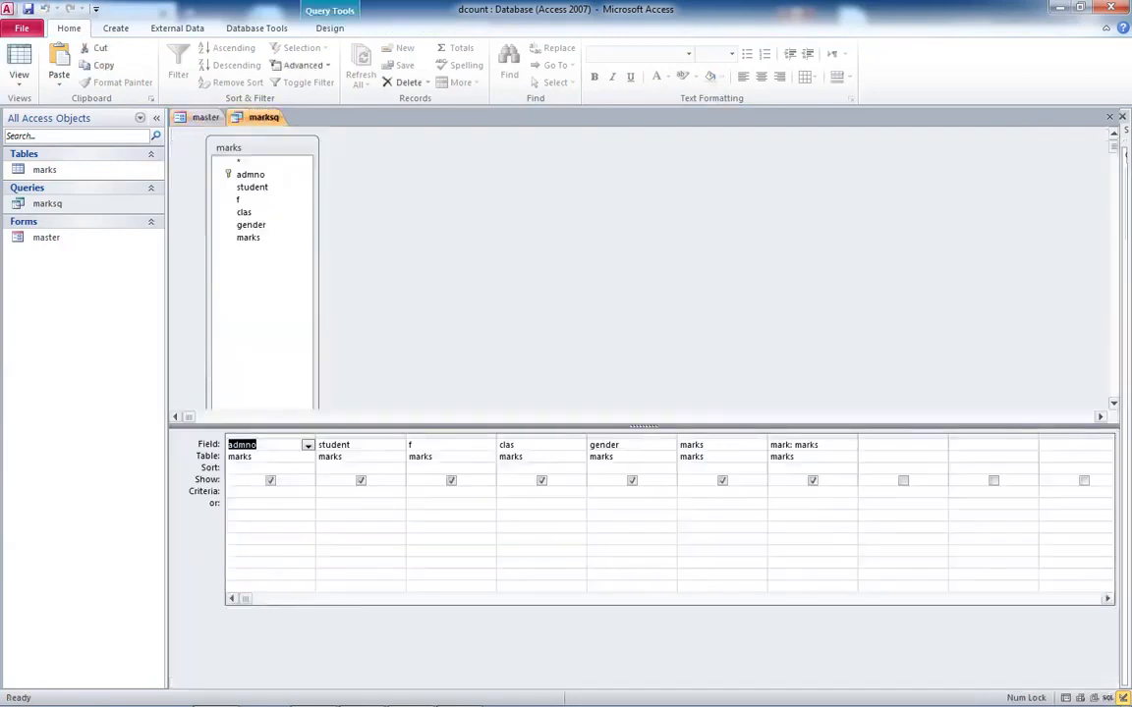
left_click(205, 117)
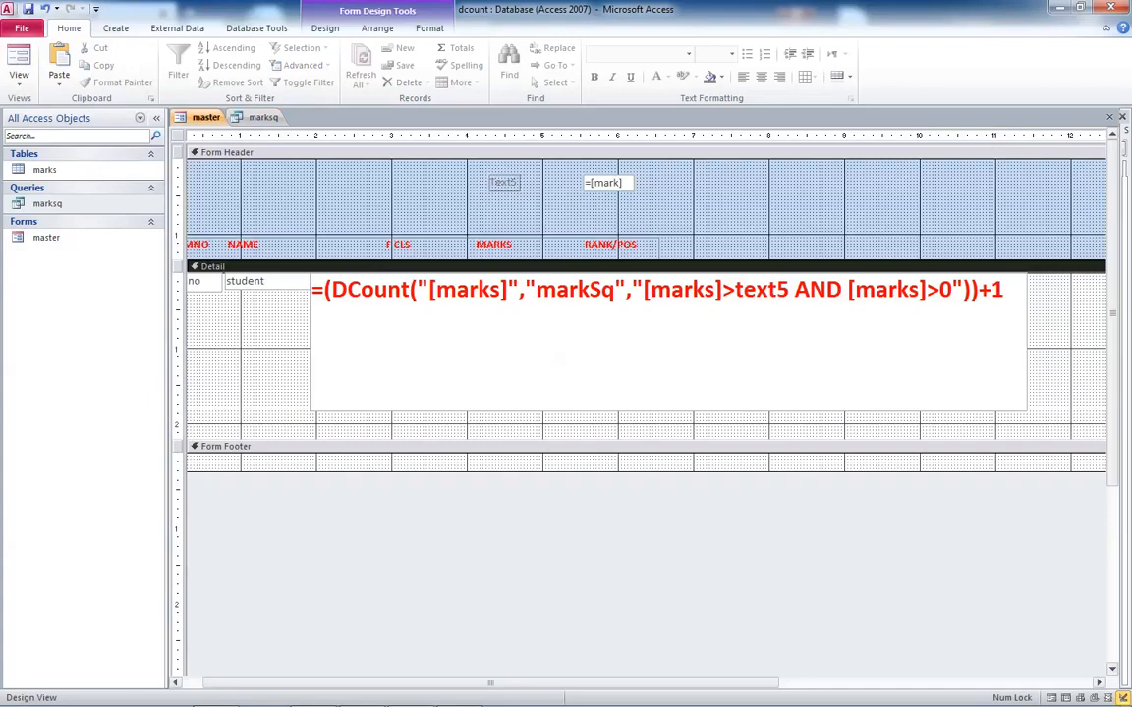
- Shrink the RANK/POS text box back to its column beside MARKS and reduce the Detail section to one row high
left_click(560, 359)
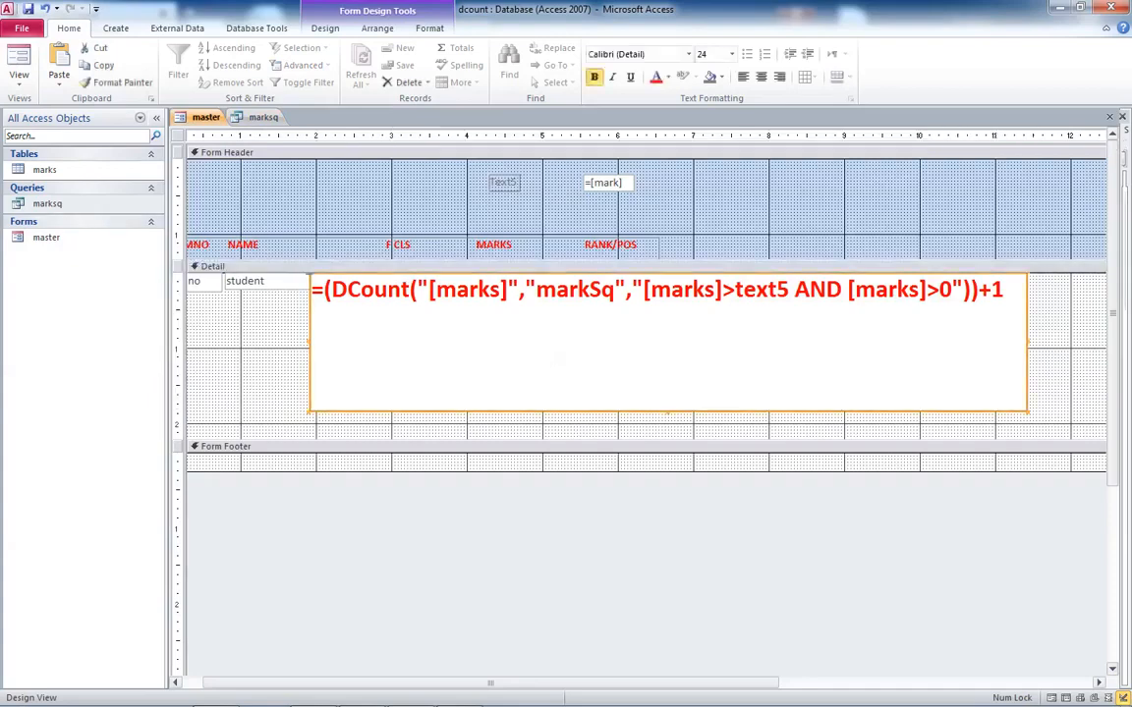
left_click_drag(310, 412, 551, 300)
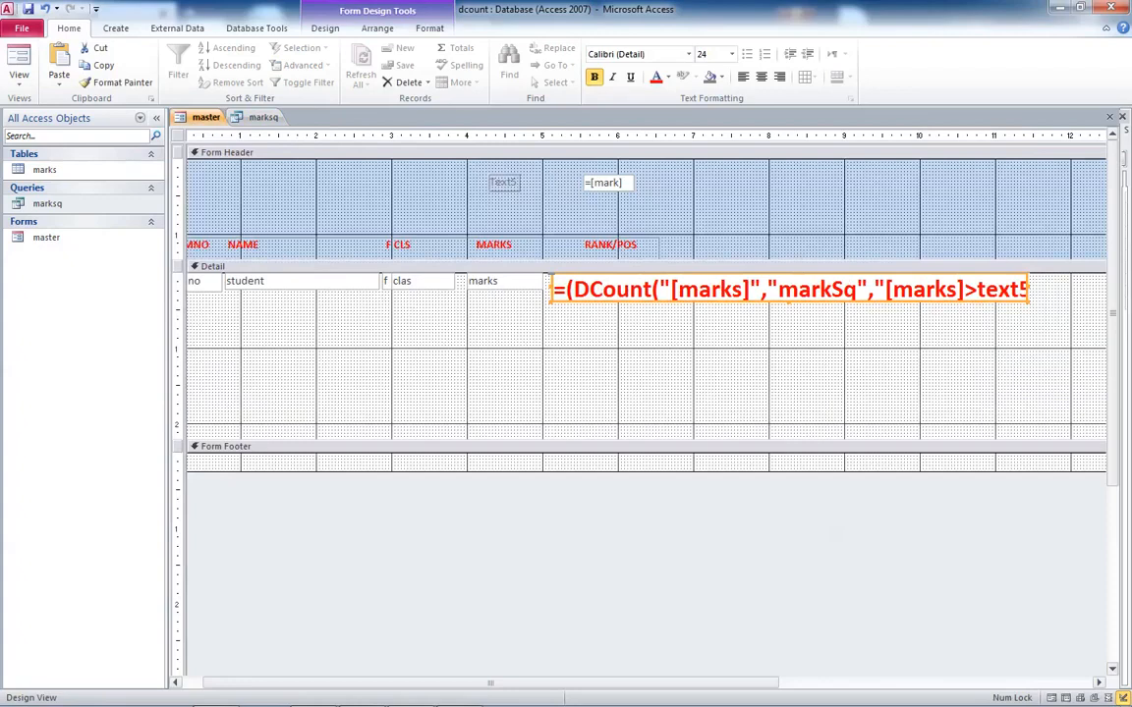
left_click(661, 289)
left_click_drag(662, 298, 660, 293)
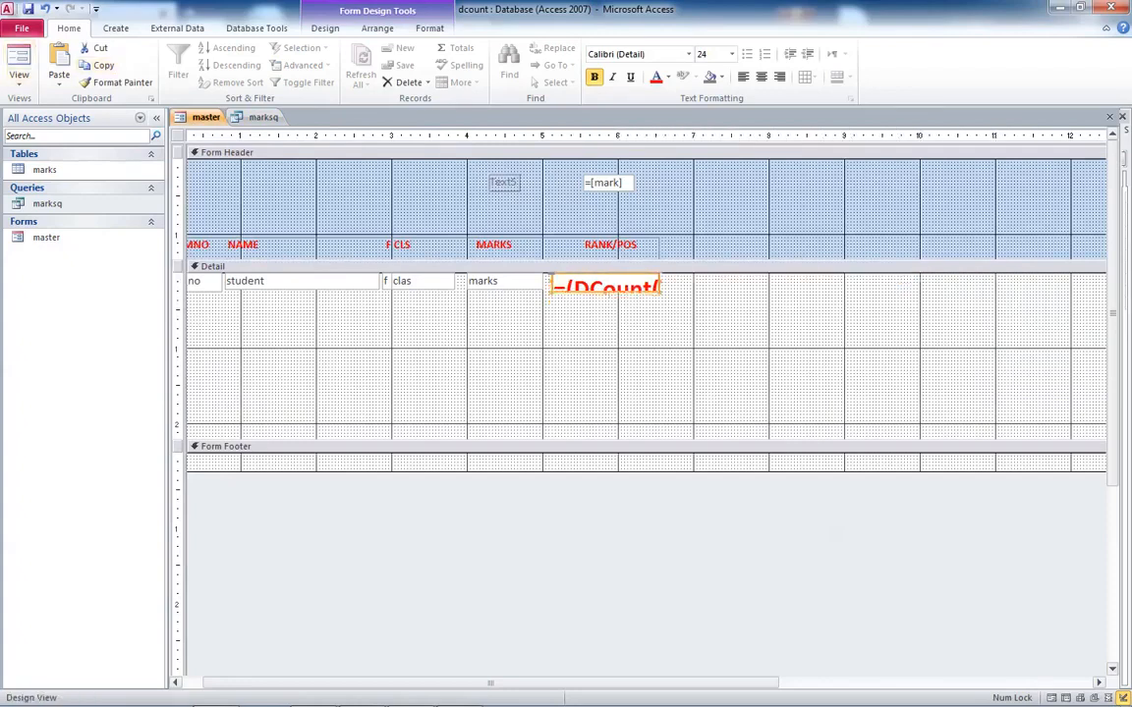
left_click_drag(295, 439, 293, 273)
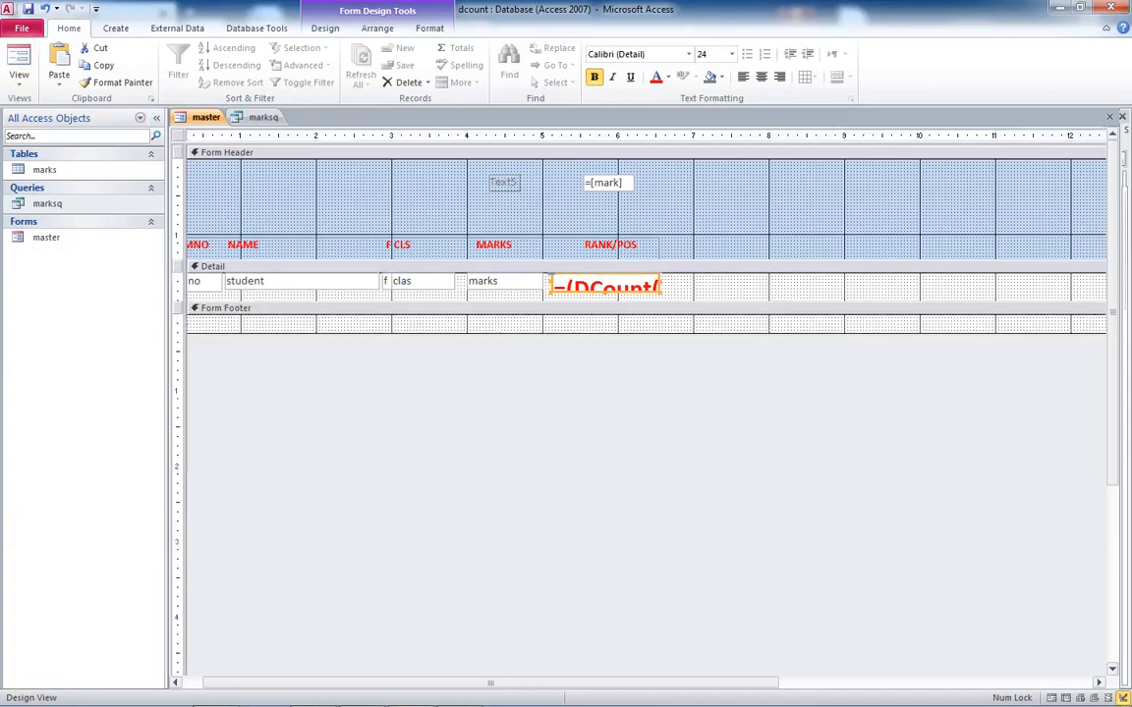